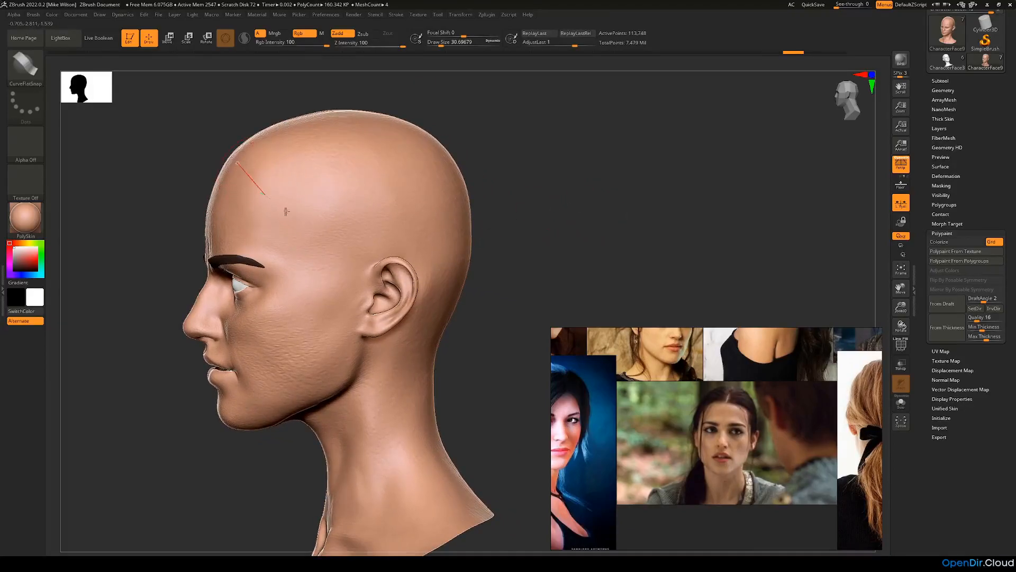
left_click_drag(453, 255, 466, 259)
left_click_drag(543, 279, 480, 257)
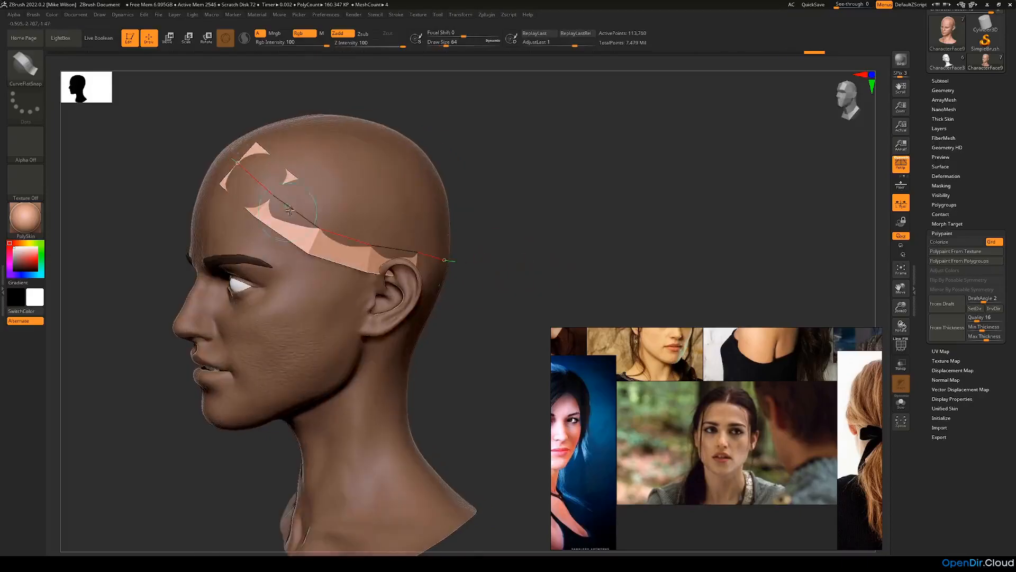
key("ctrl+z")
Step: Set the draw size to 20 and draw a flat curve strip from the upper forehead along the hairline to above the ear
key("space")
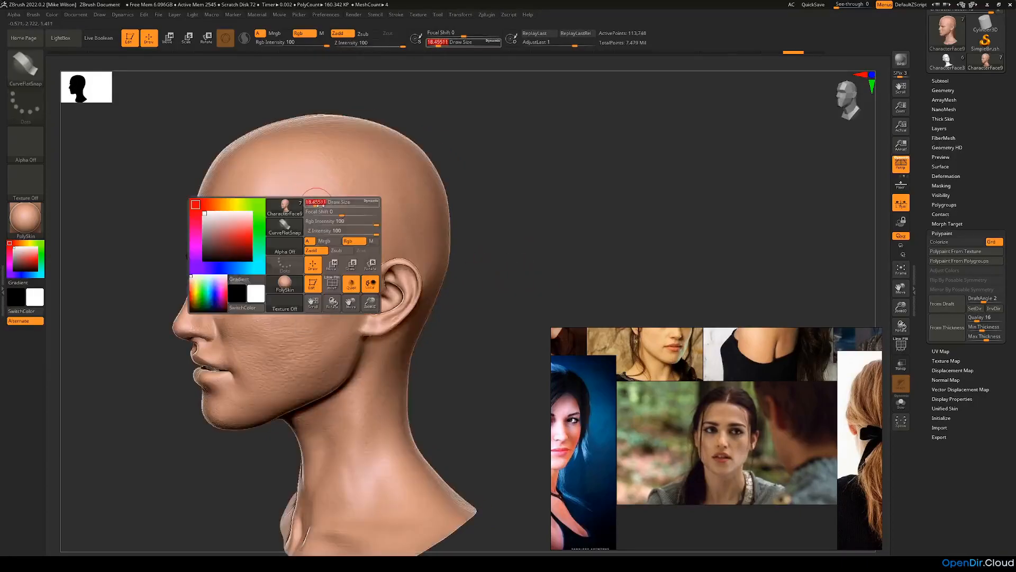
type("20")
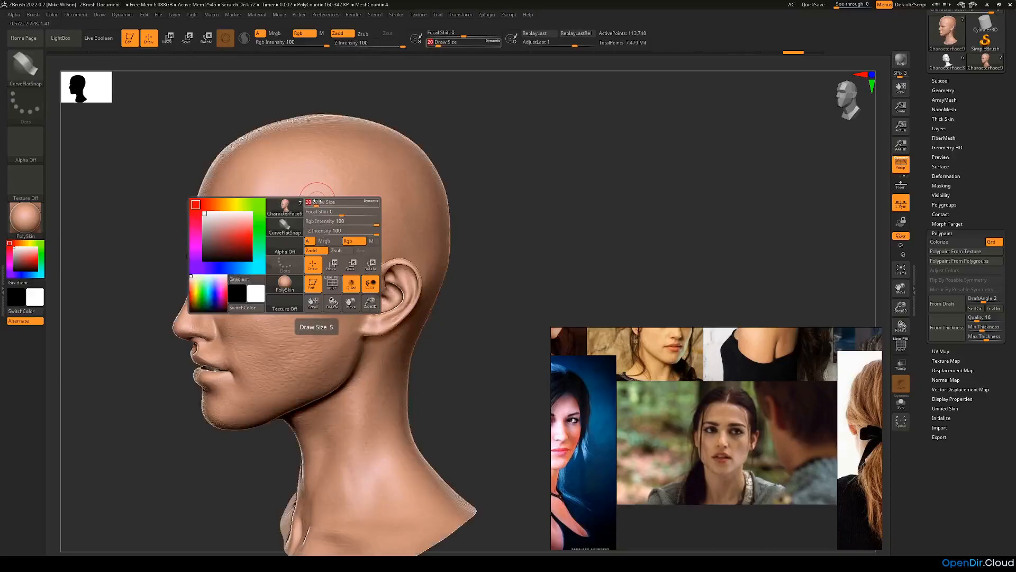
key("Return")
left_click_drag(521, 190, 437, 185)
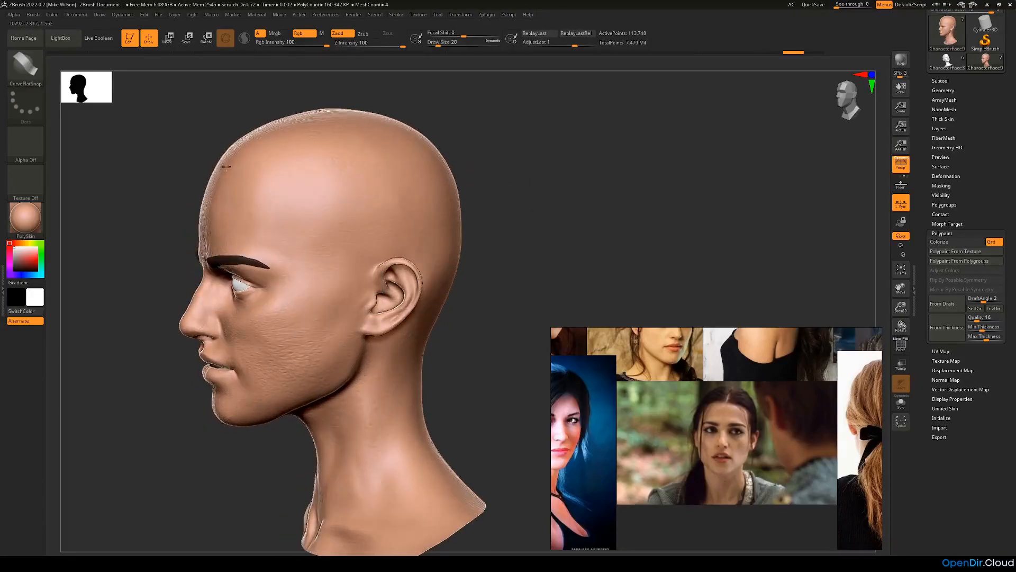
mouse_move(423, 255)
left_mouse_down()
mouse_move(487, 287)
mouse_move(551, 282)
left_mouse_up()
left_click(283, 183)
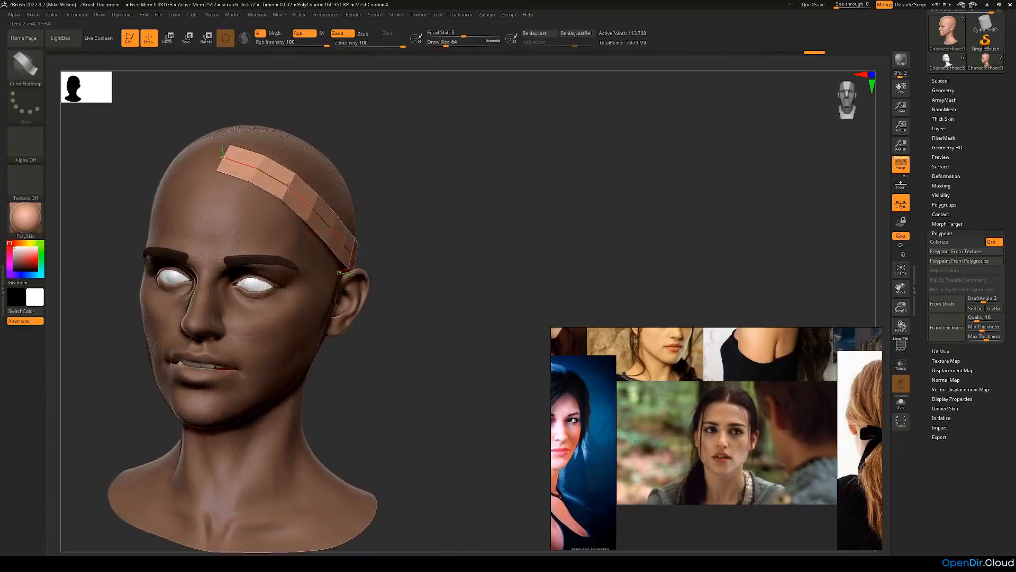
Step: Extend the strip's curve around the side of the head so it runs above and past the ear
left_click(347, 191)
mouse_move(426, 198)
left_mouse_down()
mouse_move(350, 206)
mouse_move(444, 201)
mouse_move(328, 180)
left_mouse_up()
left_click(263, 214)
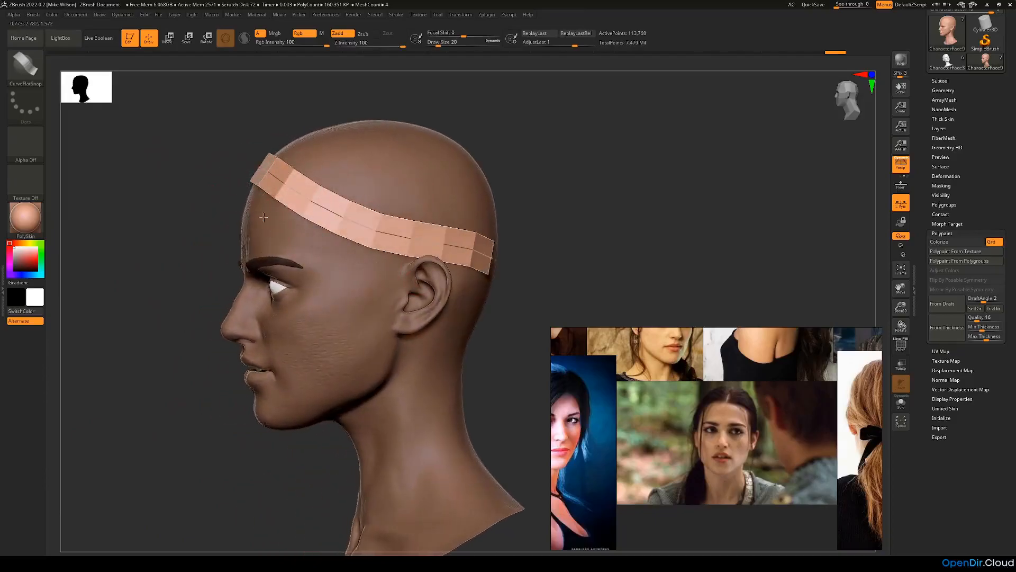
left_click_drag(535, 220, 556, 230)
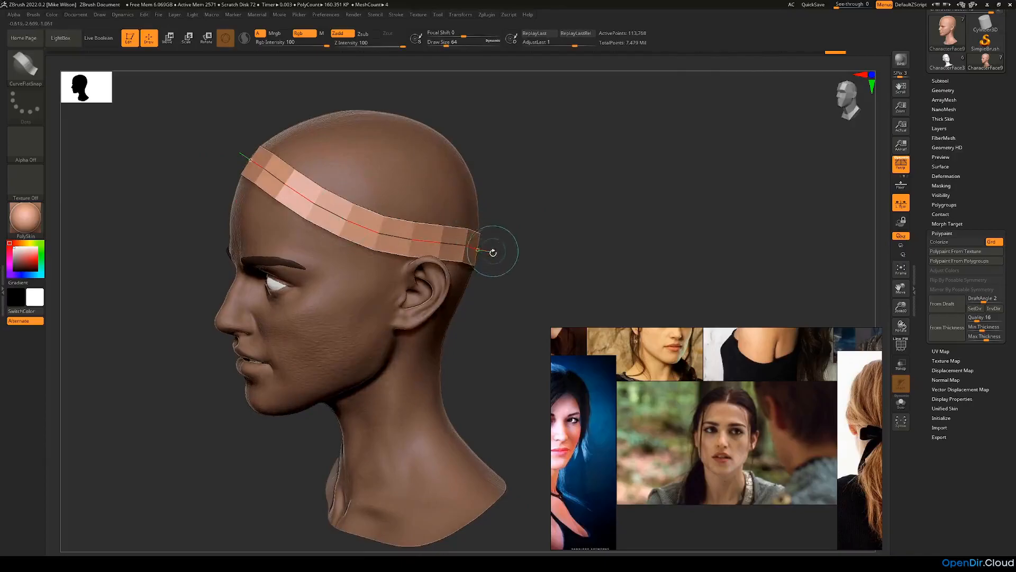
left_click_drag(538, 256, 324, 211)
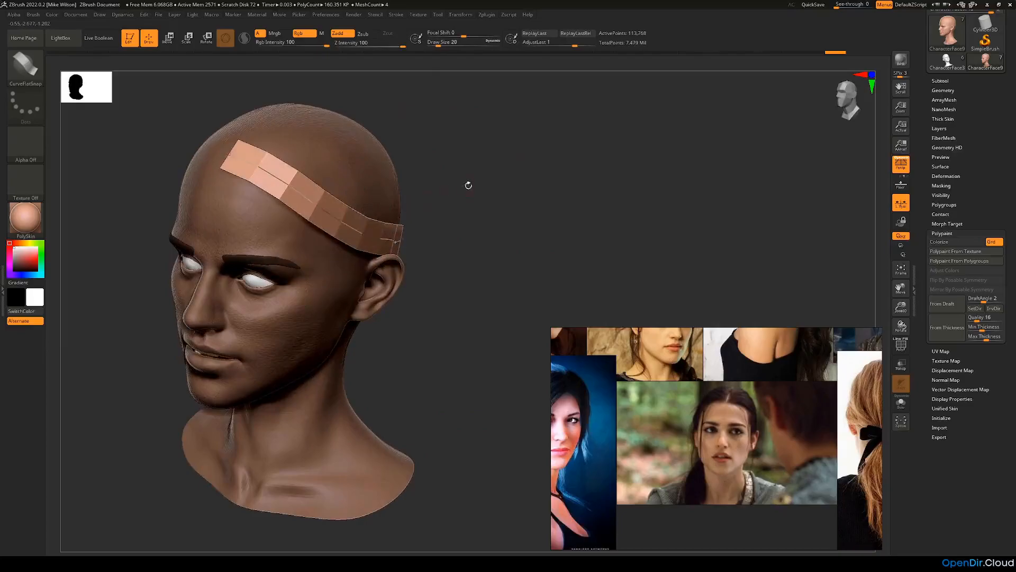
Step: Try adjusting the strip's curve with Lock Start enabled, and undo the last pull on the strip
left_click_drag(465, 185, 482, 185)
left_click_drag(420, 142, 449, 169, "alt")
left_click(394, 16)
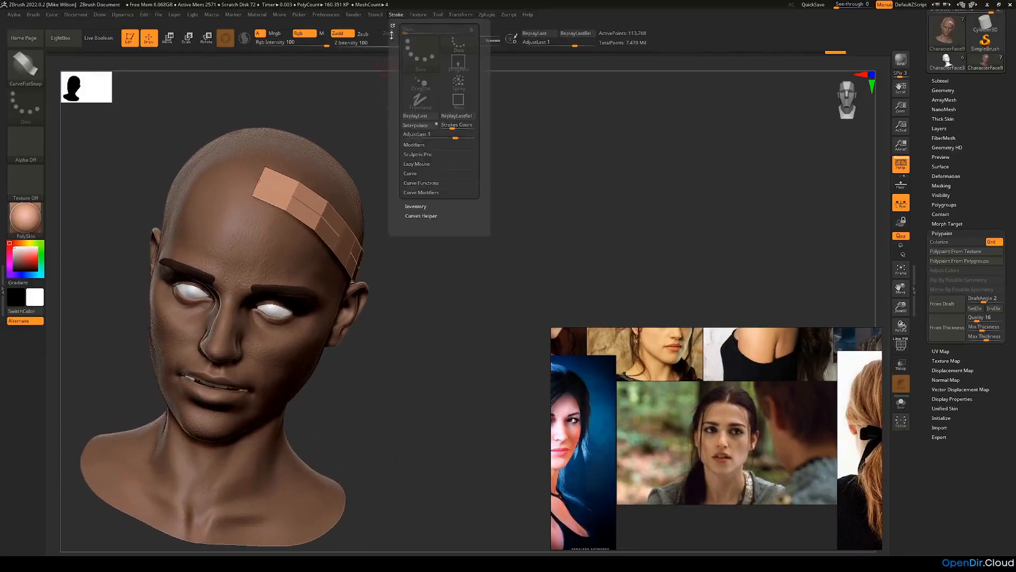
left_click(419, 174)
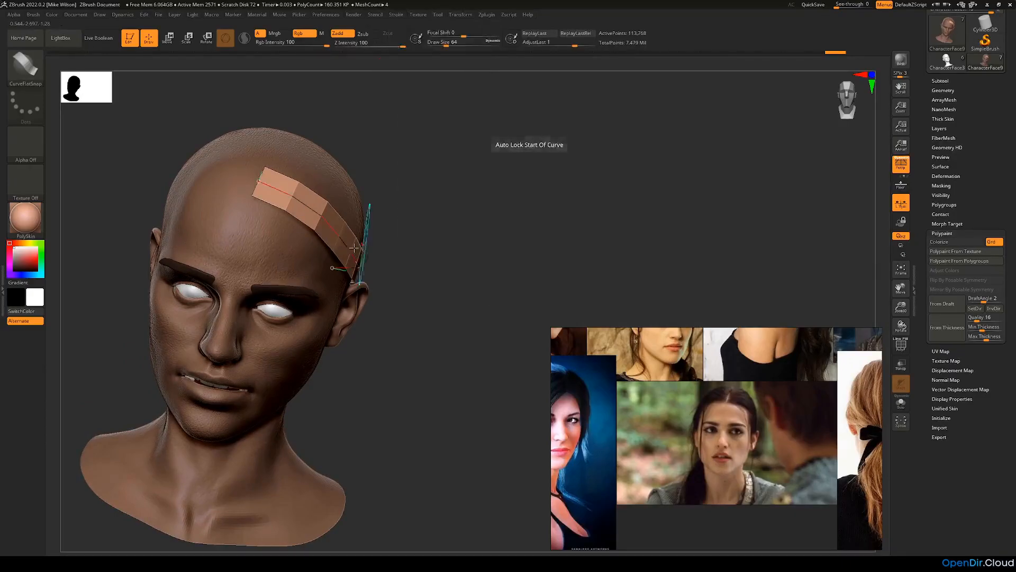
mouse_move(476, 254)
left_mouse_down()
mouse_move(460, 232)
mouse_move(452, 238)
left_mouse_up()
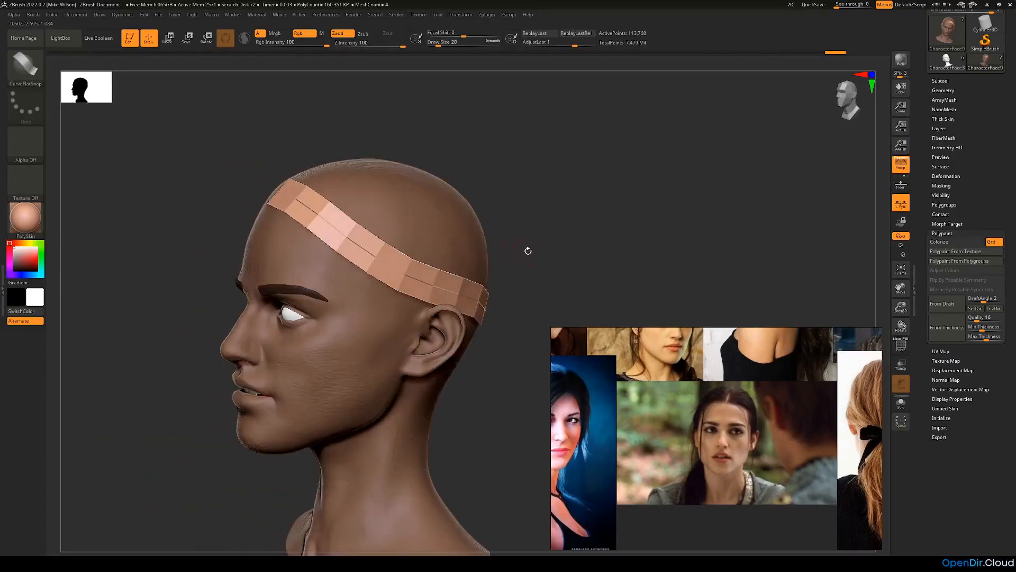
left_click_drag(524, 249, 551, 254)
mouse_move(411, 258)
left_mouse_down()
mouse_move(408, 274)
mouse_move(466, 233)
mouse_move(449, 175)
mouse_move(471, 168)
mouse_move(527, 225)
mouse_move(538, 270)
mouse_move(516, 296)
left_mouse_up()
key("ctrl+z")
Step: Turn off Lock Start for the curve, test it with a pull on the strip and undo that pull
left_click(397, 16)
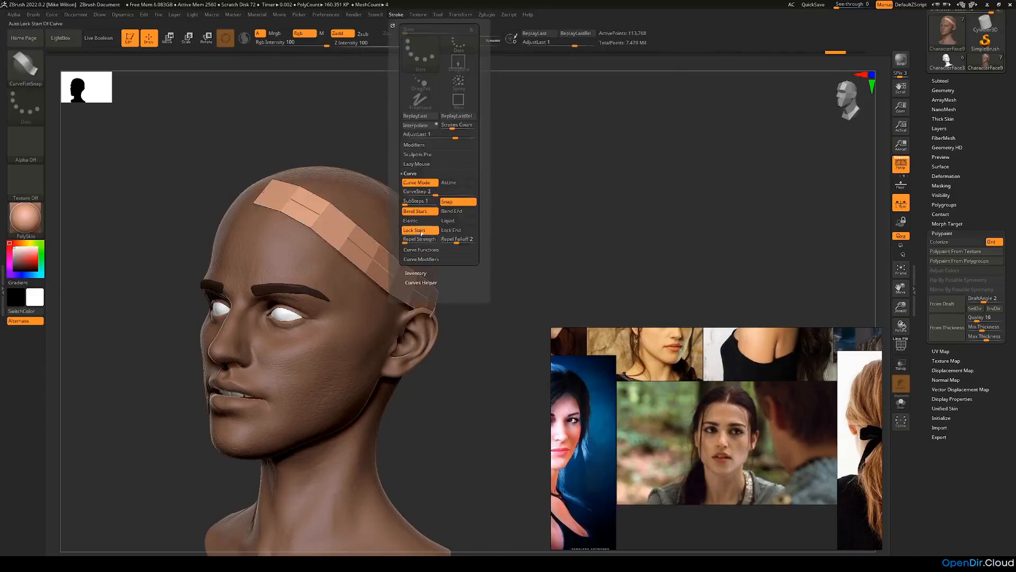
left_click(420, 230)
left_click_drag(399, 277, 854, 191)
key("ctrl+z")
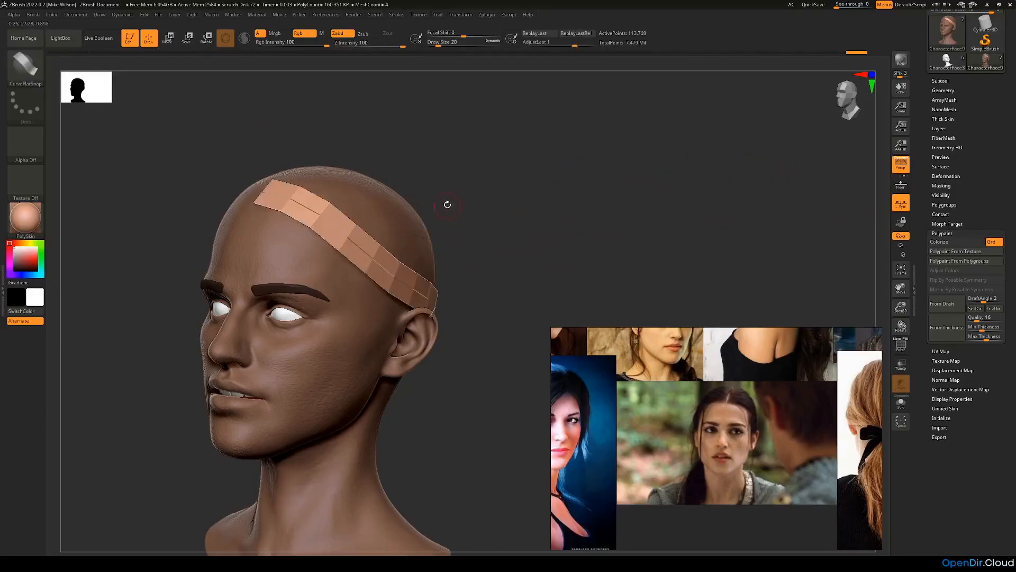
left_click(401, 17)
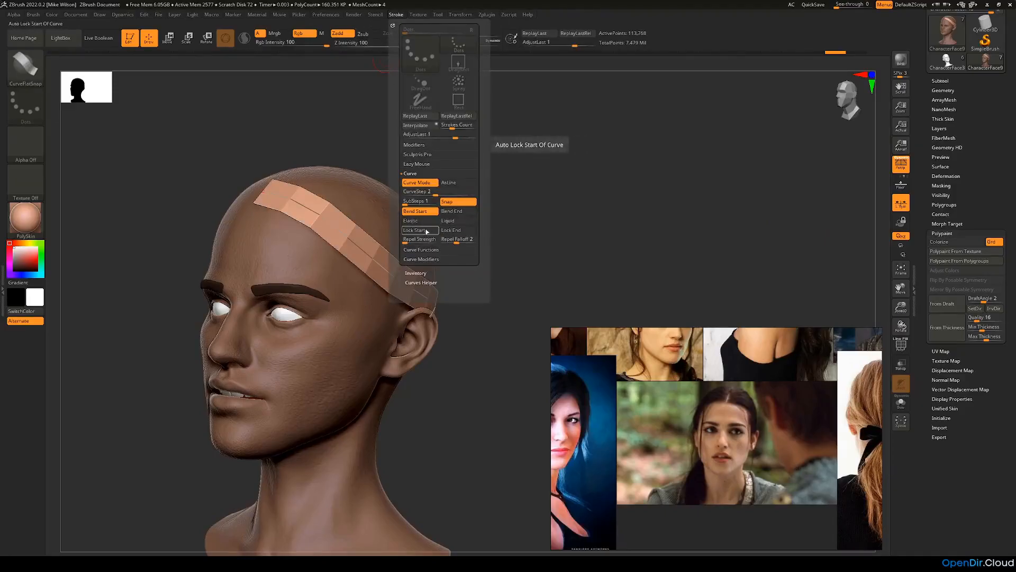
left_click_drag(508, 219, 498, 226)
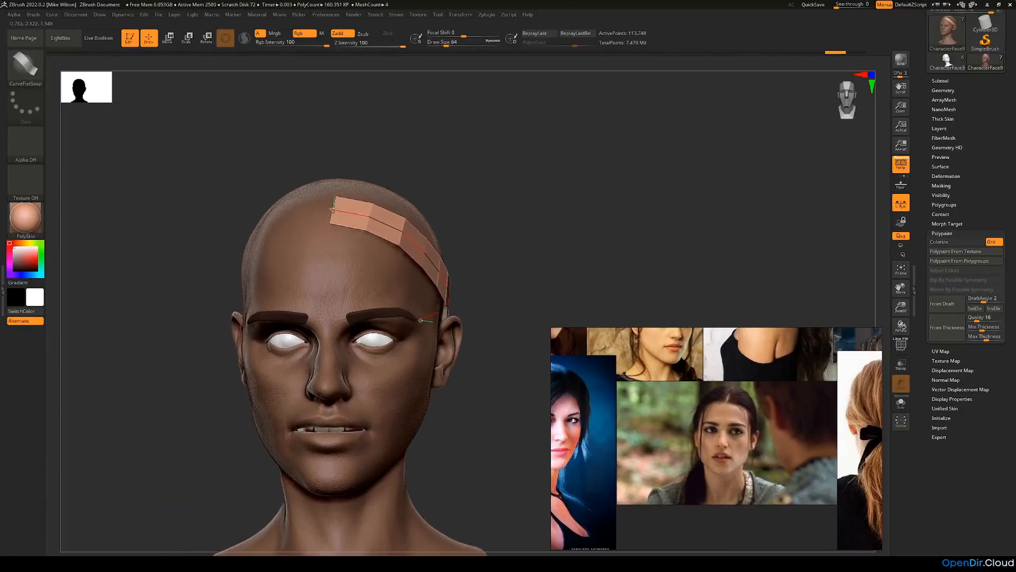
Step: Adjust the front end and side of the strip's curve along the hairline, undoing the last pull
left_click_drag(333, 209, 329, 208)
mouse_move(538, 228)
left_mouse_down()
mouse_move(512, 233)
mouse_move(543, 227)
mouse_move(550, 202)
left_mouse_up()
left_click_drag(439, 260, 375, 229)
mouse_move(506, 200)
left_mouse_down()
mouse_move(561, 229)
mouse_move(714, 238)
left_mouse_up()
key("ctrl+z")
Step: Lengthen the strip's curve behind the ear and shape it down toward the nape of the neck
left_click_drag(630, 205, 558, 154, "alt")
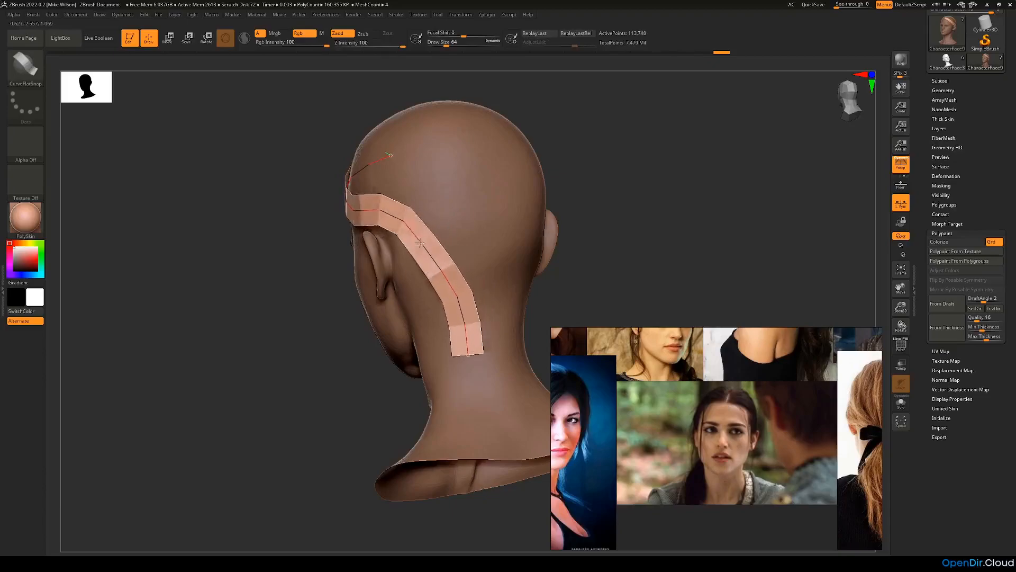
left_click_drag(589, 281, 557, 295)
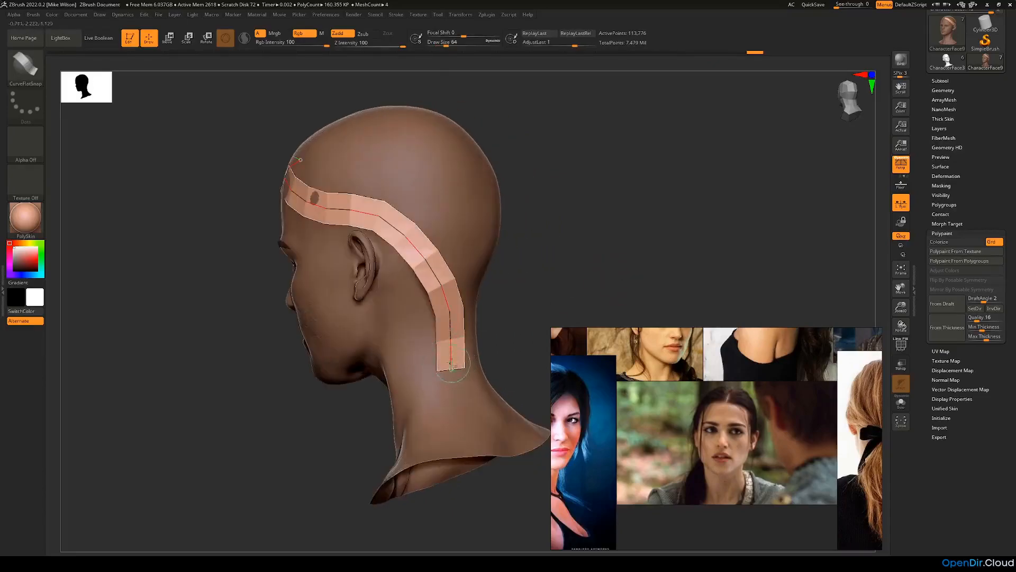
left_click_drag(476, 361, 461, 345)
left_click(474, 353)
left_click_drag(524, 268, 514, 361)
left_click_drag(508, 252, 468, 304)
left_click_drag(312, 330, 495, 252)
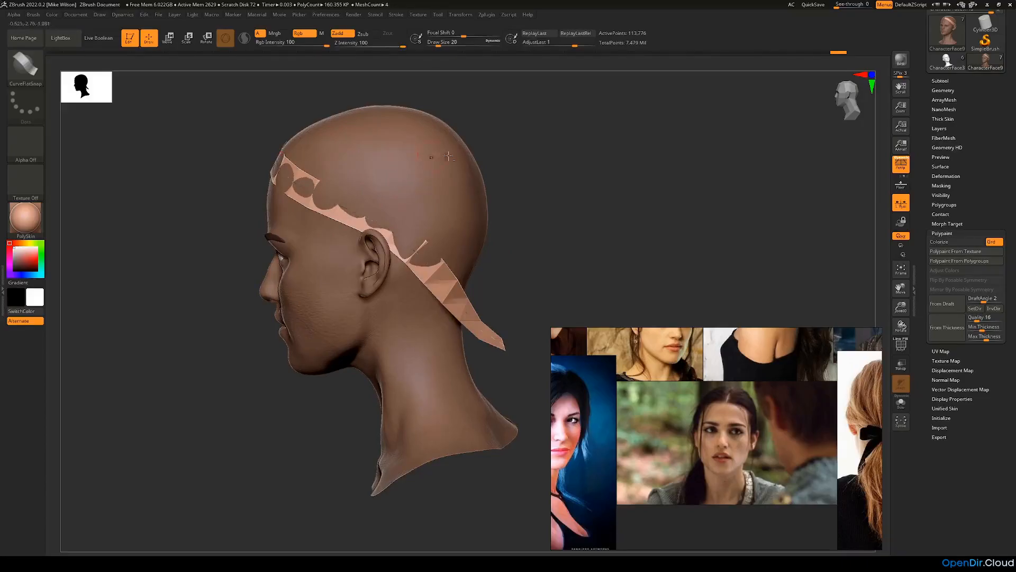
left_click_drag(436, 157, 466, 159)
Step: Switch to the Move brush, set the draw size to about 104 and pull the sunken strip out of the scalp
key("b")
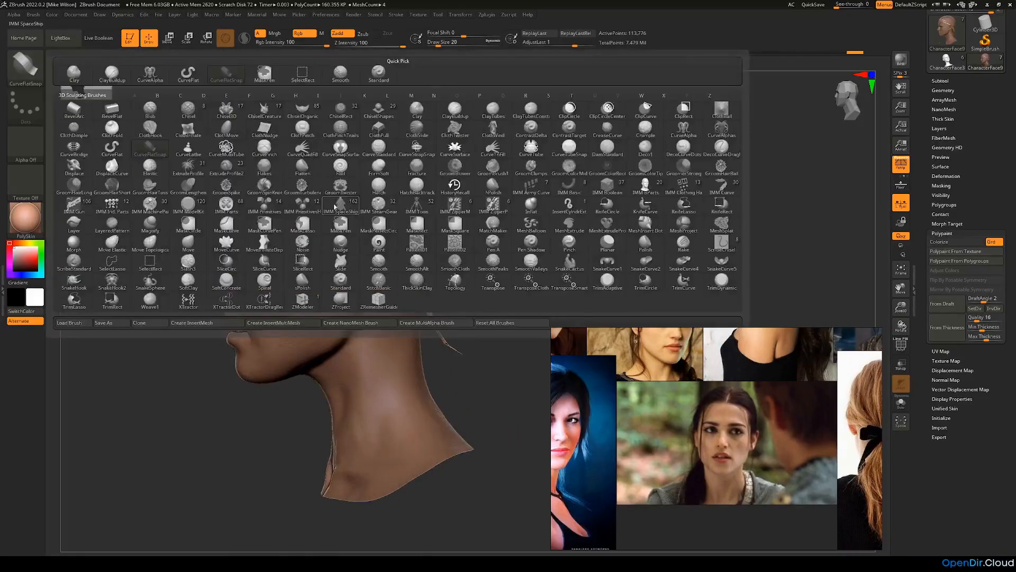
key("m")
key("v")
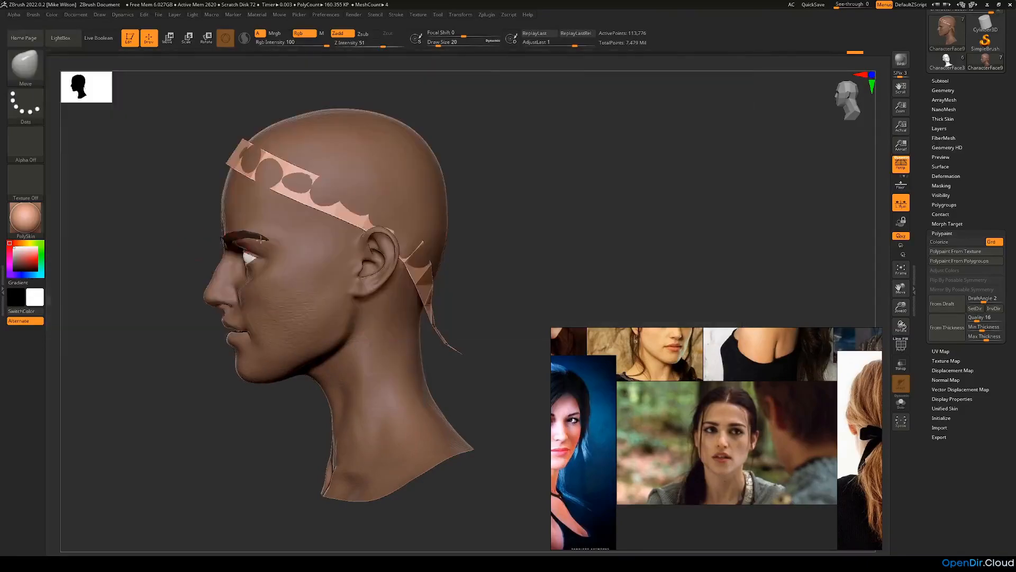
key("space")
left_click_drag(345, 228, 359, 228)
mouse_move(512, 222)
left_mouse_down()
mouse_move(524, 215)
mouse_move(487, 220)
mouse_move(396, 186)
left_mouse_up()
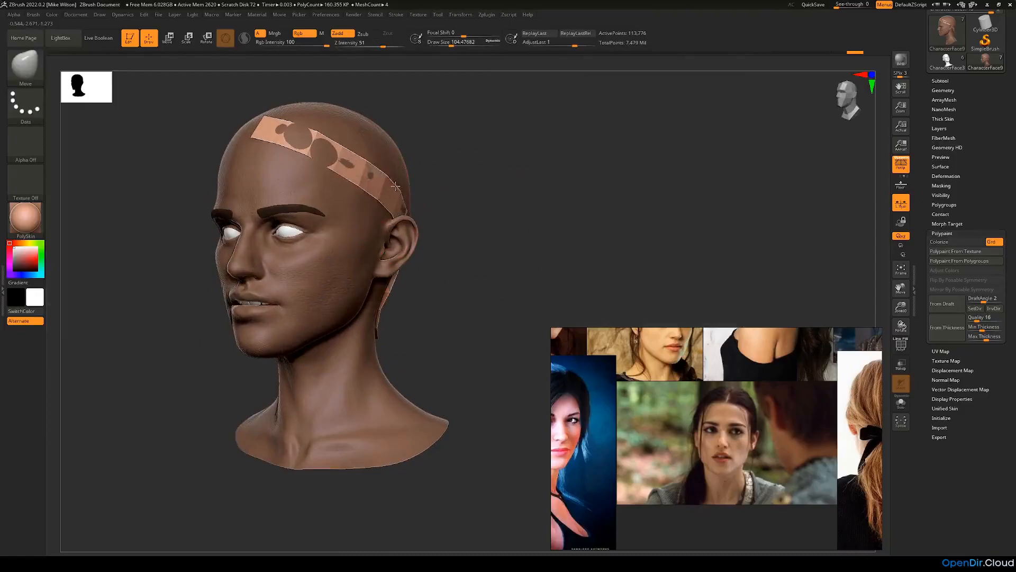
left_click_drag(339, 166, 331, 160)
Step: Lift the strip clear of the scalp from forehead to nape using a larger Move brush, and reduce the draw size to about 83
mouse_move(445, 178)
left_mouse_down()
mouse_move(371, 172)
mouse_move(316, 150)
mouse_move(296, 159)
mouse_move(480, 215)
mouse_move(449, 216)
left_mouse_up()
left_click_drag(474, 218, 511, 221)
key("space")
left_click_drag(509, 220, 507, 216)
mouse_move(472, 180)
left_mouse_down()
mouse_move(498, 183)
mouse_move(463, 176)
mouse_move(491, 176)
left_mouse_up()
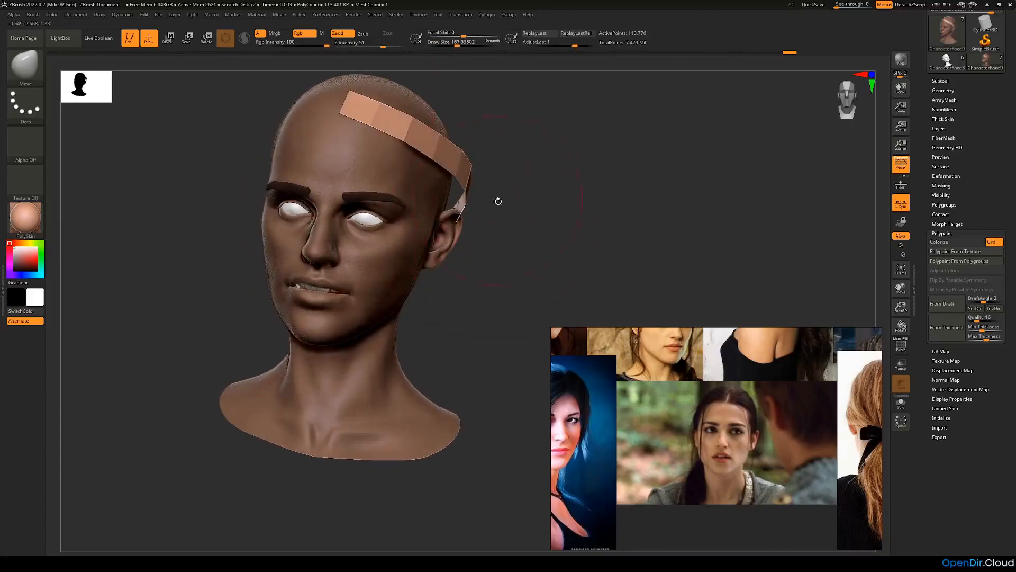
left_click_drag(509, 225, 457, 195)
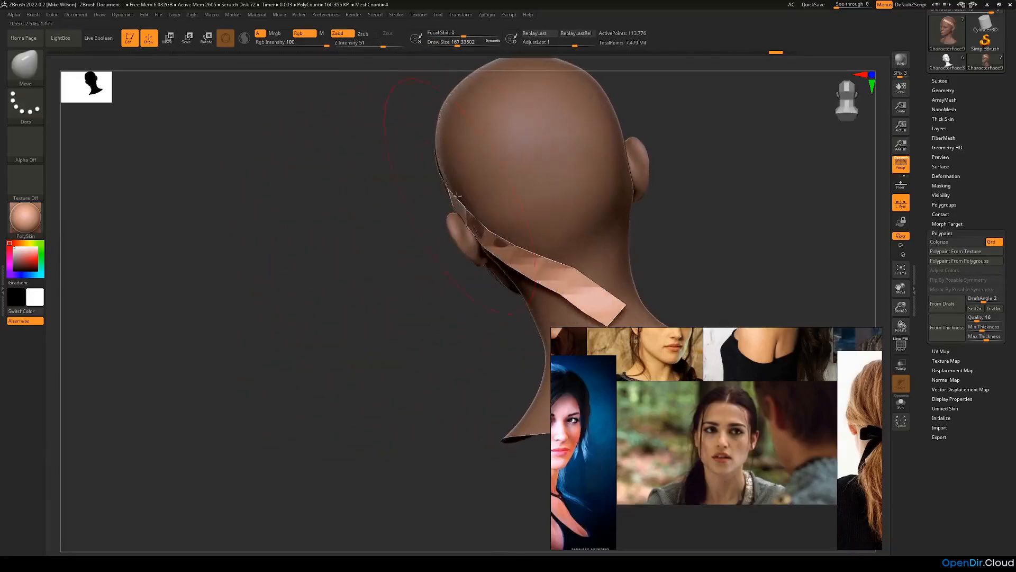
mouse_move(435, 254)
left_mouse_down()
mouse_move(404, 265)
mouse_move(549, 215)
mouse_move(548, 197)
mouse_move(476, 167)
left_mouse_up()
key("space")
mouse_move(470, 167)
right_mouse_down()
mouse_move(601, 194)
mouse_move(583, 210)
mouse_move(591, 216)
mouse_move(455, 264)
mouse_move(466, 249)
mouse_move(517, 236)
mouse_move(499, 262)
right_mouse_up()
right_click_drag(424, 255, 464, 218)
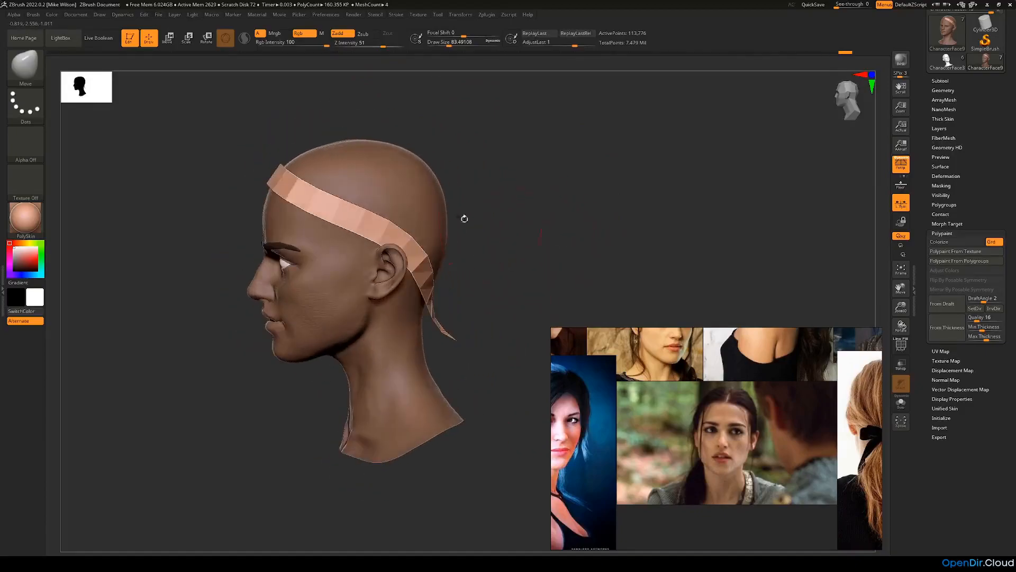
Step: Switch to the CurveFlatSnap brush and show the wireframe polyframe on the model
left_click(26, 61)
left_click(493, 61)
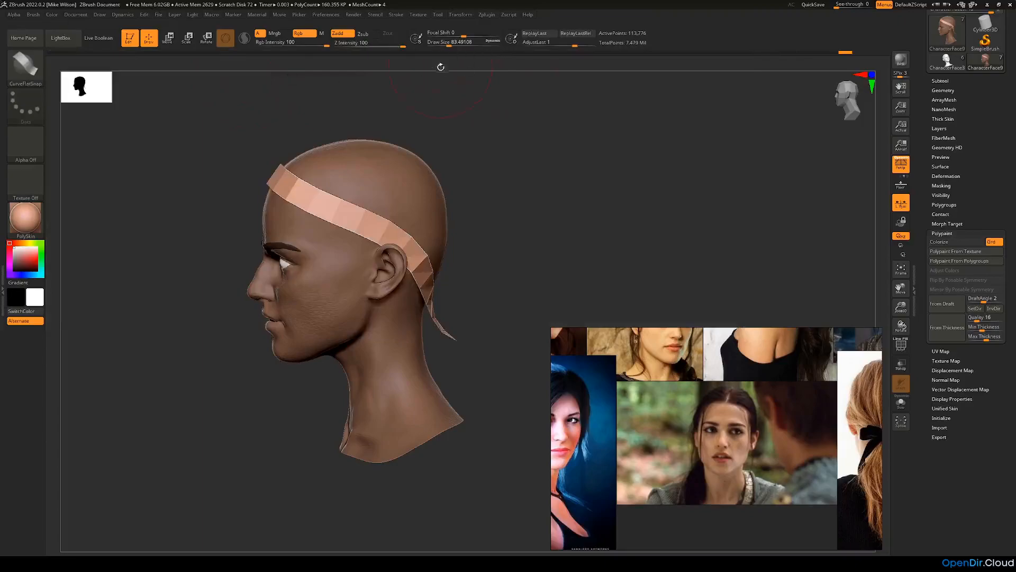
left_click(900, 345)
right_click_drag(563, 228, 603, 225)
right_click_drag(604, 225, 569, 243, "ctrl")
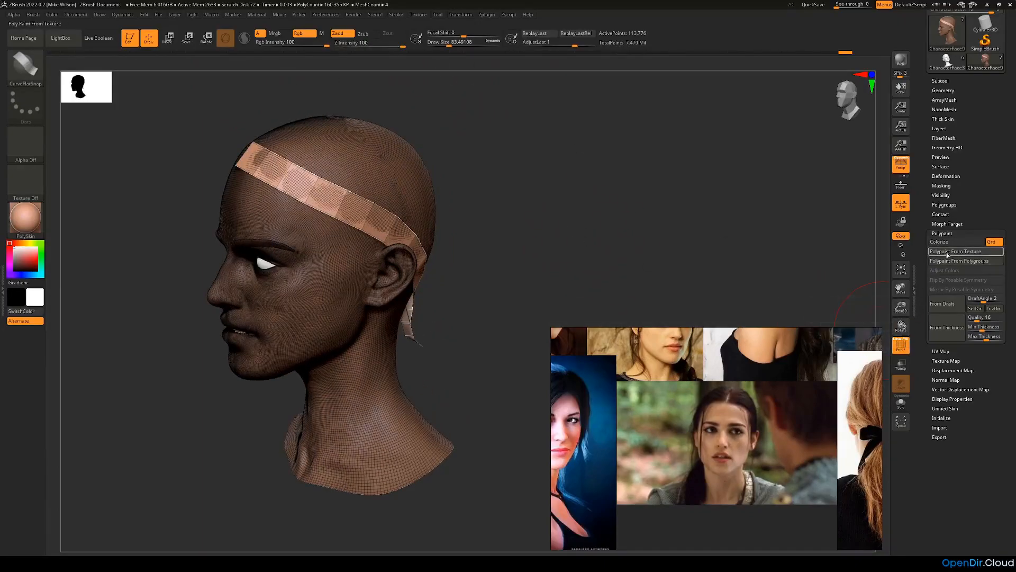
Step: Turn off the texture map on the head model
left_click(961, 361)
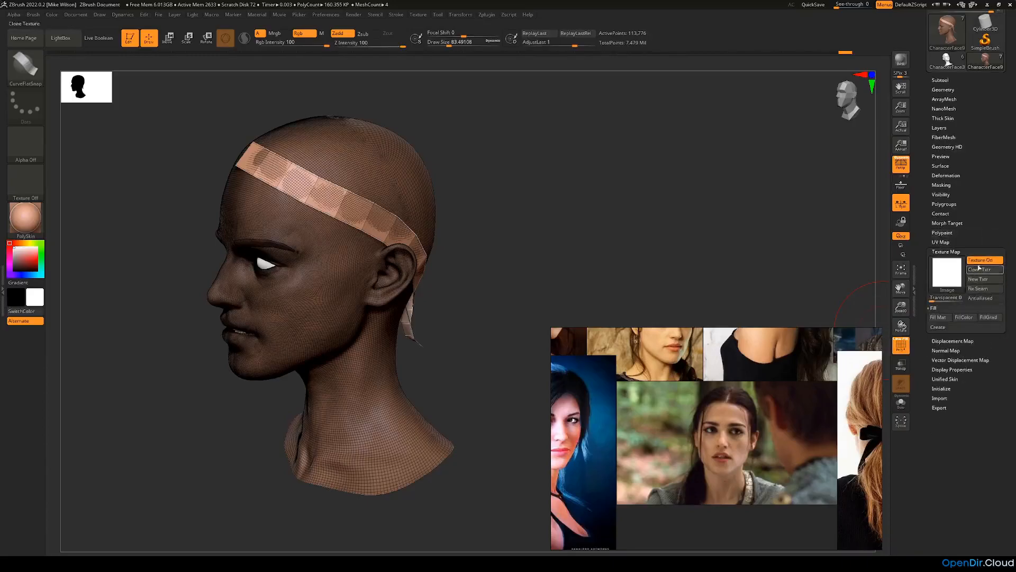
left_click(985, 260)
mouse_move(626, 218)
right_mouse_down()
mouse_move(647, 221)
mouse_move(585, 227)
mouse_move(594, 241)
mouse_move(628, 239)
right_mouse_up()
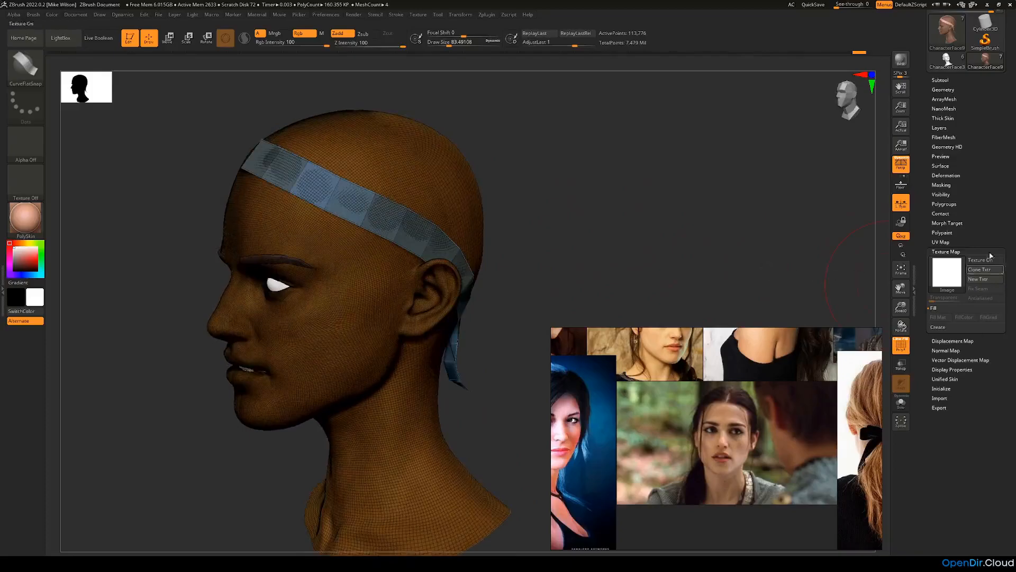
Step: Assign polygroups with Auto Groups and hide the polyframe
left_click(958, 204)
left_click(935, 213)
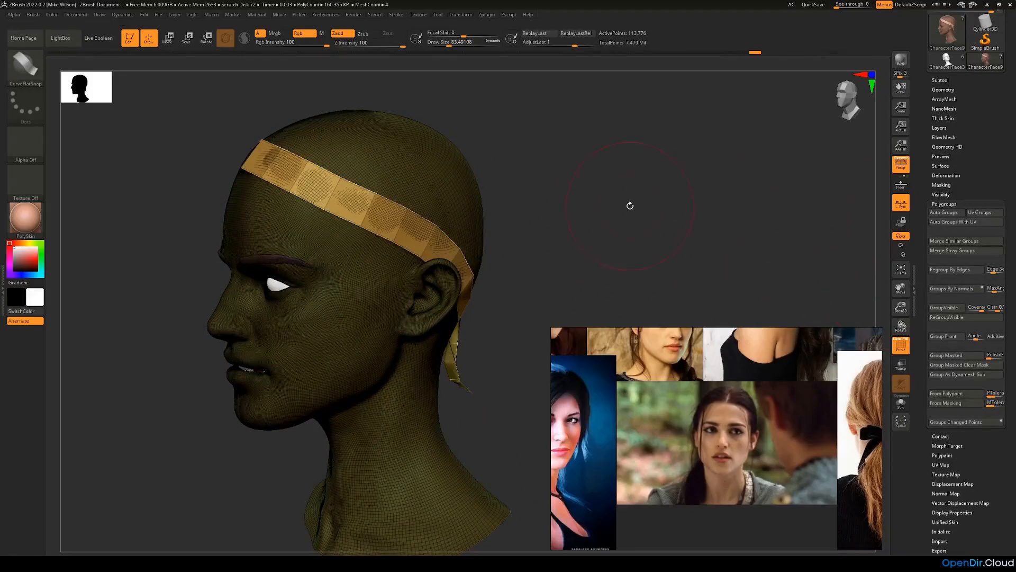
mouse_move(613, 215)
right_mouse_down()
mouse_move(629, 218)
mouse_move(612, 216)
right_mouse_up()
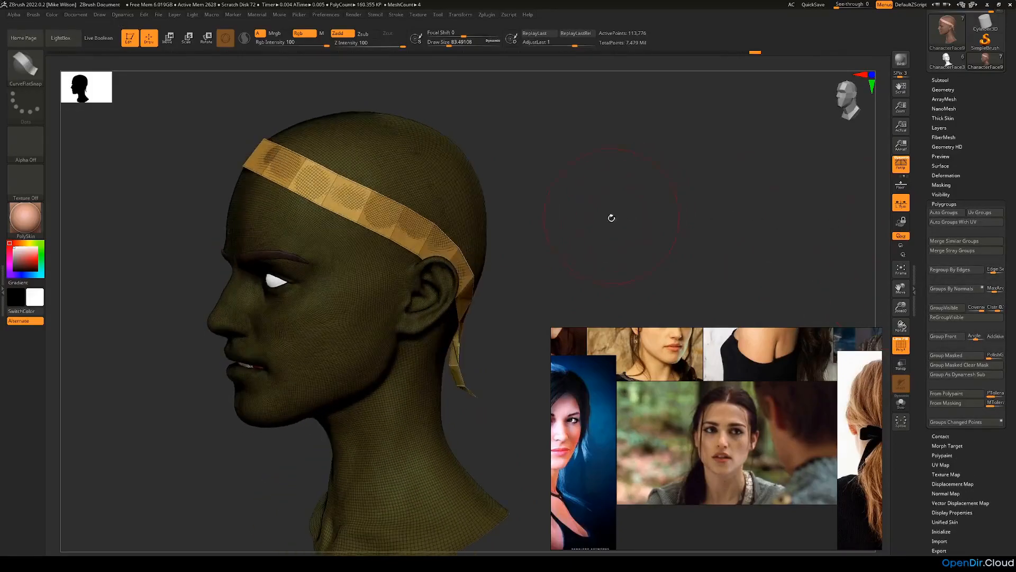
left_click(901, 345)
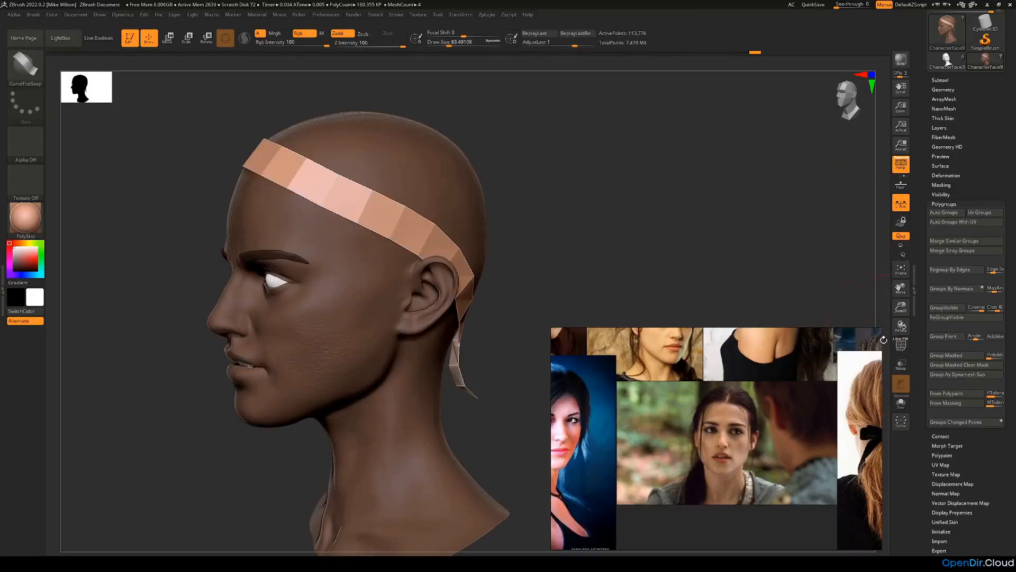
Step: Set the CurveFlatSnap draw size to 20 and draw a second strip just above the first, from the forehead toward the ear
scroll(977, 196, "down", 3)
right_click_drag(685, 213, 590, 223)
left_click(25, 68)
left_click(439, 43)
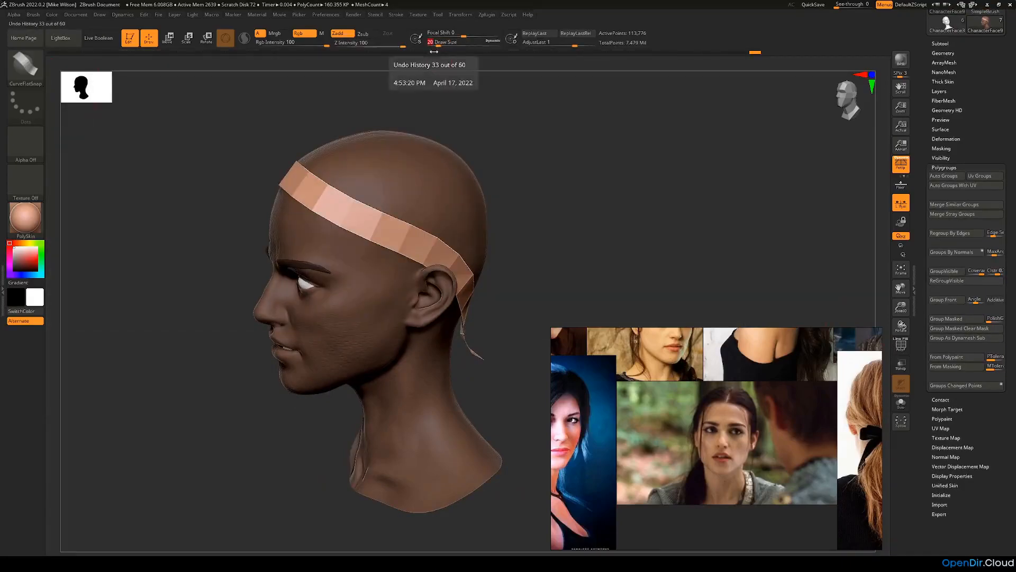
right_click_drag(556, 231, 540, 205)
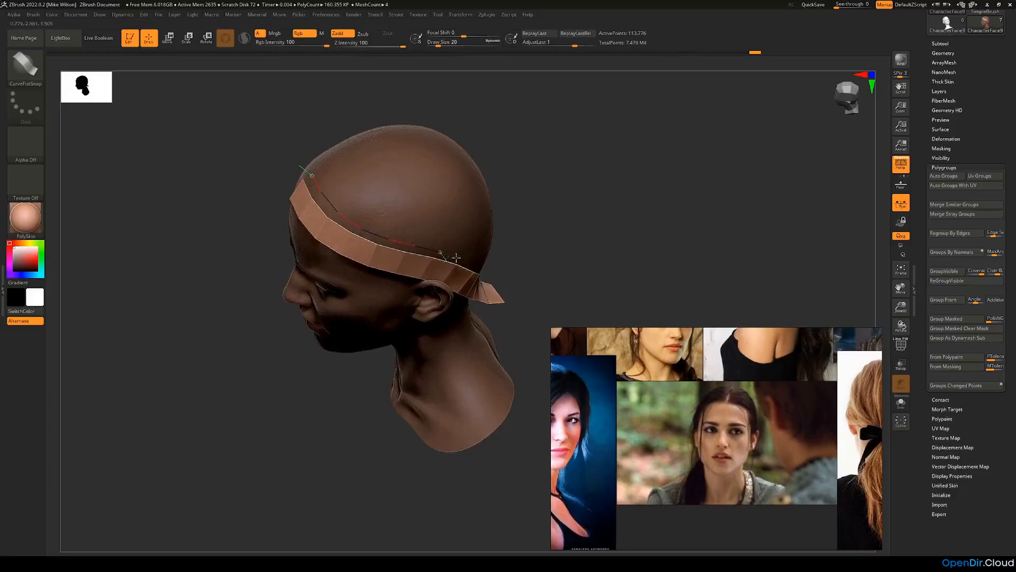
left_click_drag(454, 257, 490, 269)
Step: Extend the second strip's curve around the back of the head to the nape and refresh it at draw size 64 to widen it
right_click_drag(561, 259, 498, 235)
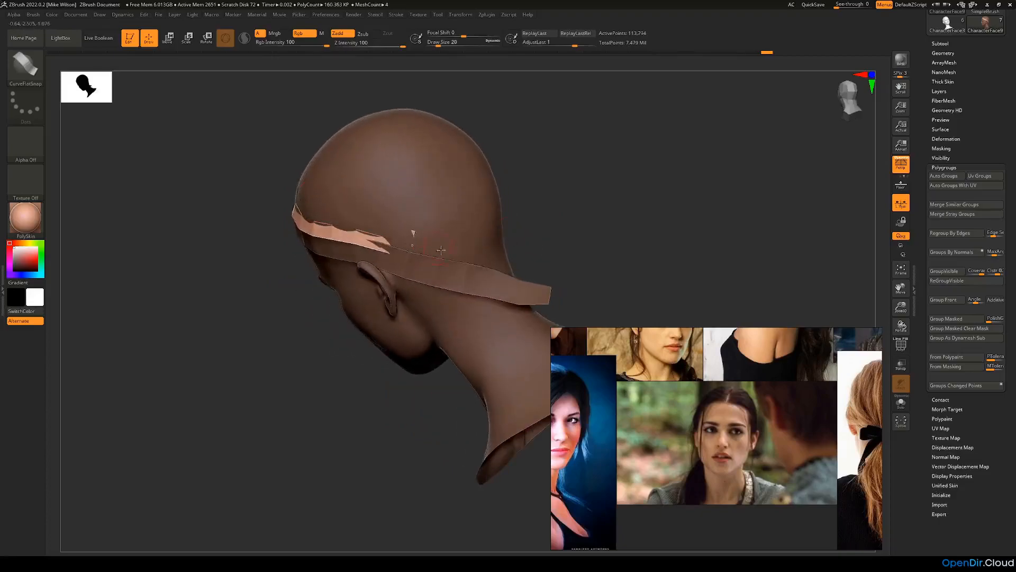
right_click_drag(439, 250, 435, 257)
left_click_drag(375, 261, 482, 290)
mouse_move(511, 265)
right_mouse_down()
mouse_move(540, 244)
mouse_move(601, 163)
mouse_move(495, 158)
right_mouse_up()
left_click(458, 275)
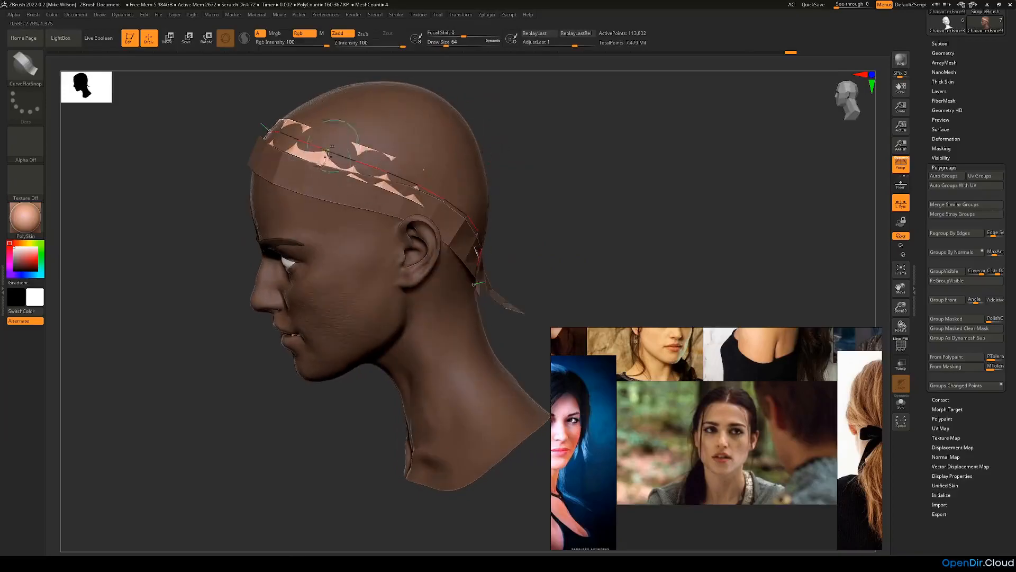
left_click(302, 141)
left_click(302, 141)
left_click(302, 141)
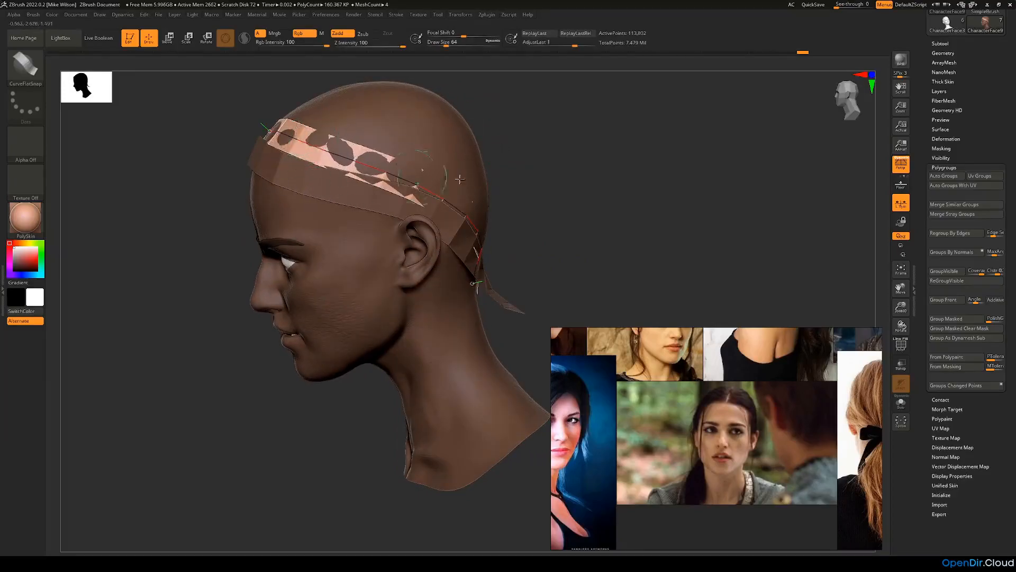
Step: Switch to the Move brush at draw size about 116 and pull the second strip's forehead end out of the scalp
right_click_drag(443, 177, 454, 161)
key("b")
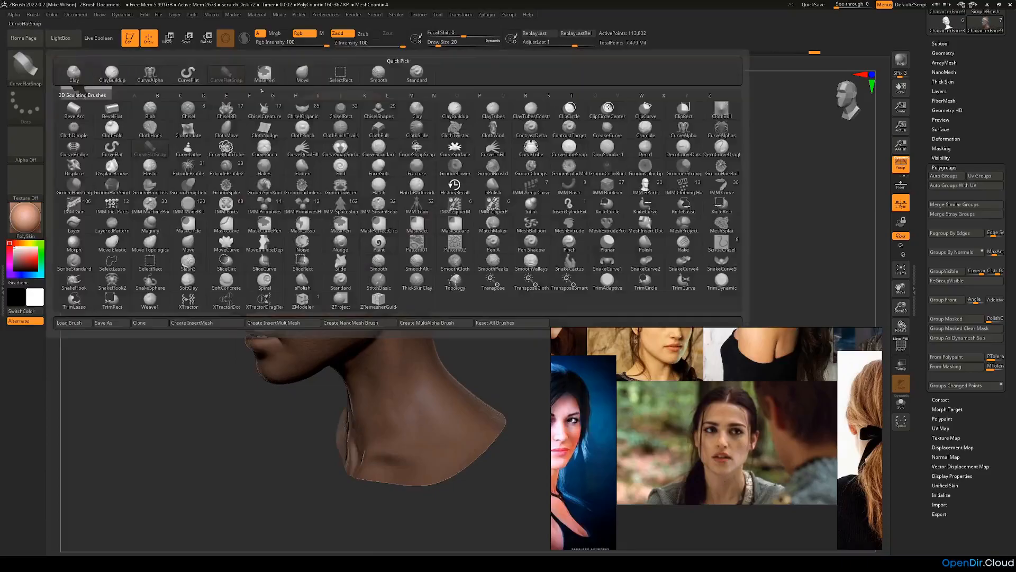
left_click(302, 82)
key("s")
left_click_drag(339, 157, 350, 157)
right_click_drag(439, 138, 483, 133)
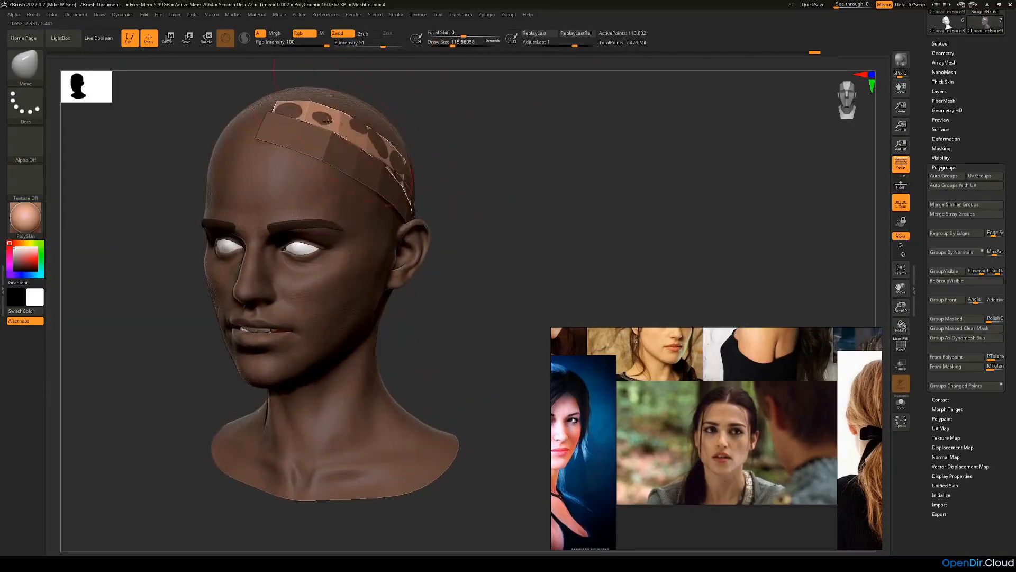
left_click_drag(304, 111, 301, 104)
right_click_drag(422, 126, 470, 119)
left_click_drag(371, 158, 376, 154)
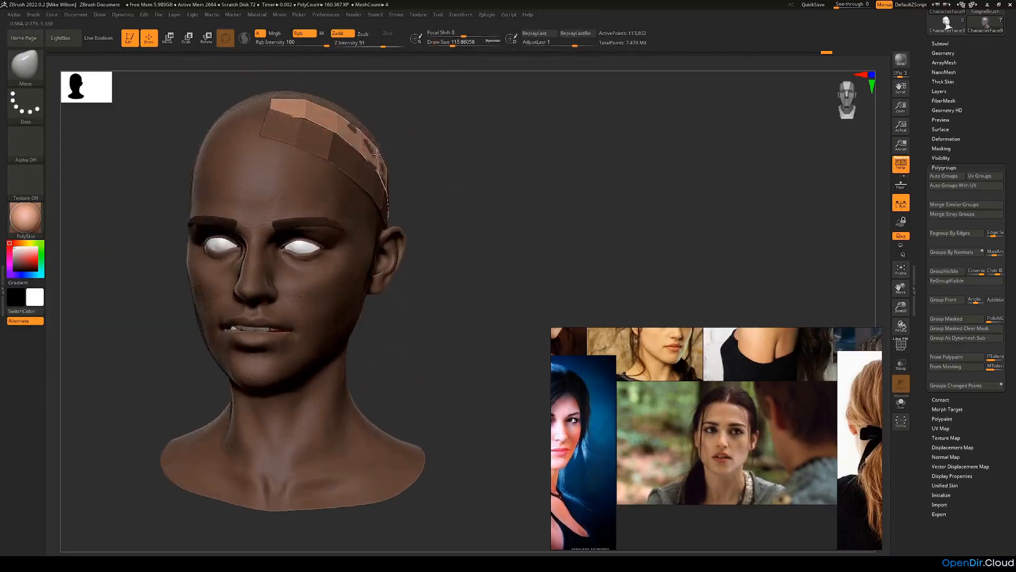
Step: Refine the second strip's upper edge above the forehead, undoing the first adjustment and reshaping it
right_click_drag(416, 151, 389, 150)
left_click_drag(321, 114, 316, 122)
right_click_drag(423, 139, 349, 140)
key("ctrl+z")
left_click_drag(321, 123, 315, 117)
right_click_drag(279, 156, 312, 136)
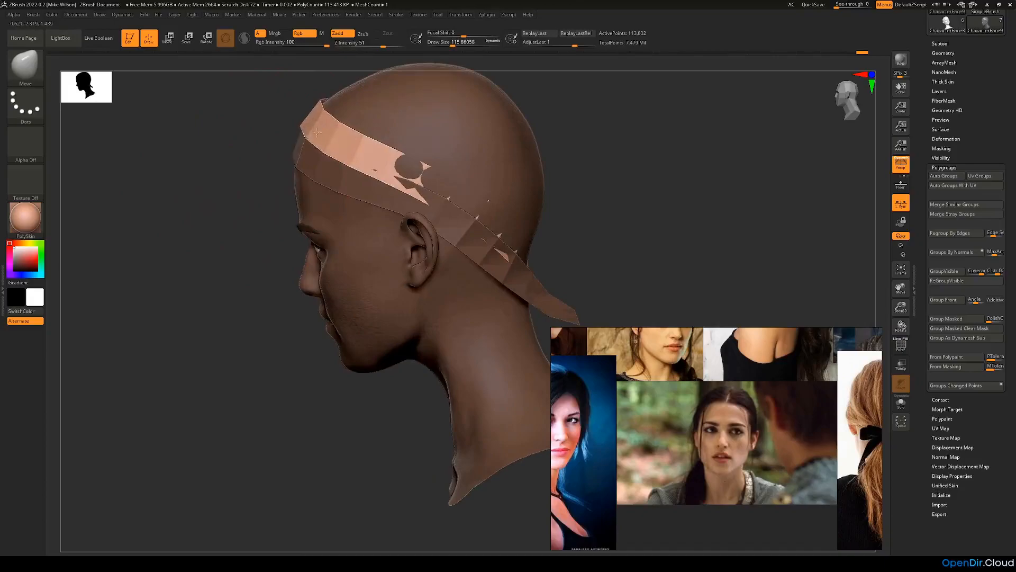
Step: Pull the second strip's buried middle and rear sections out of the scalp above and behind the ear
right_click_drag(255, 218, 227, 230)
left_click_drag(373, 188, 364, 193)
right_click_drag(319, 231, 287, 243)
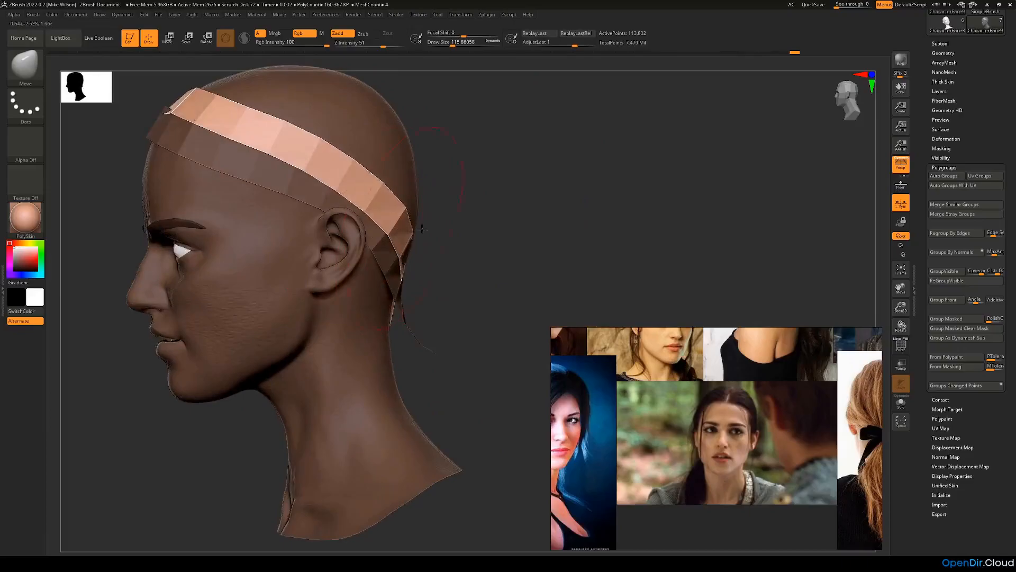
right_click_drag(422, 228, 283, 344)
right_click_drag(563, 254, 498, 272)
left_click_drag(493, 274, 406, 304)
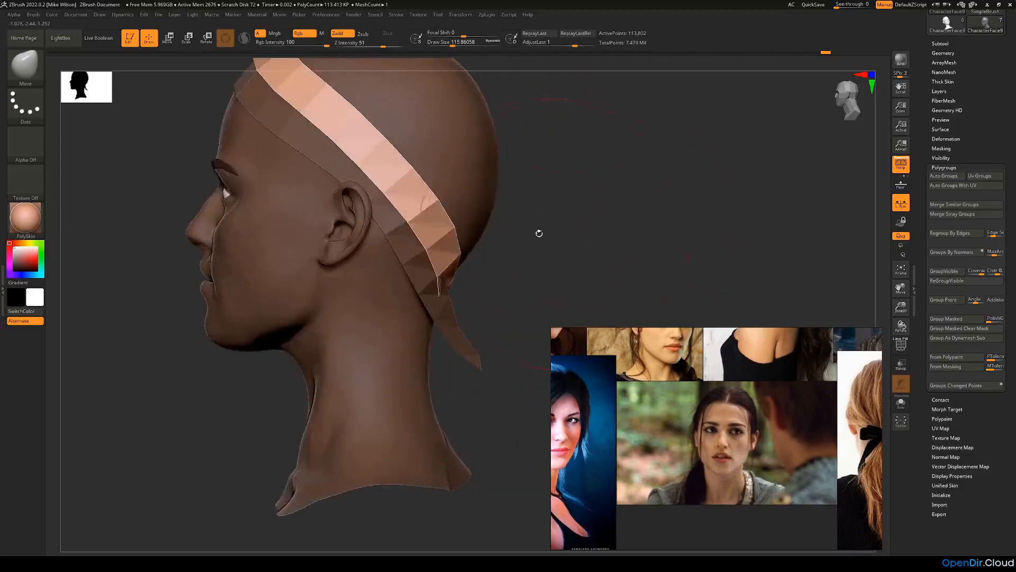
Step: Shape the second strip's forehead and temple sections so it follows the first strip along the hairline
right_click_drag(538, 229, 469, 246)
right_click_drag(500, 213, 369, 202)
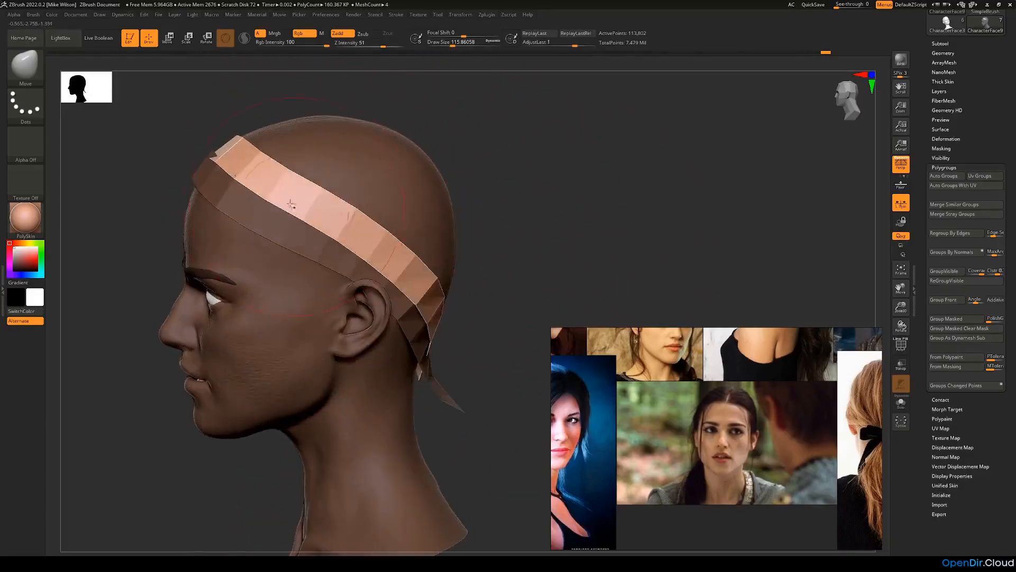
left_click_drag(291, 196, 317, 180)
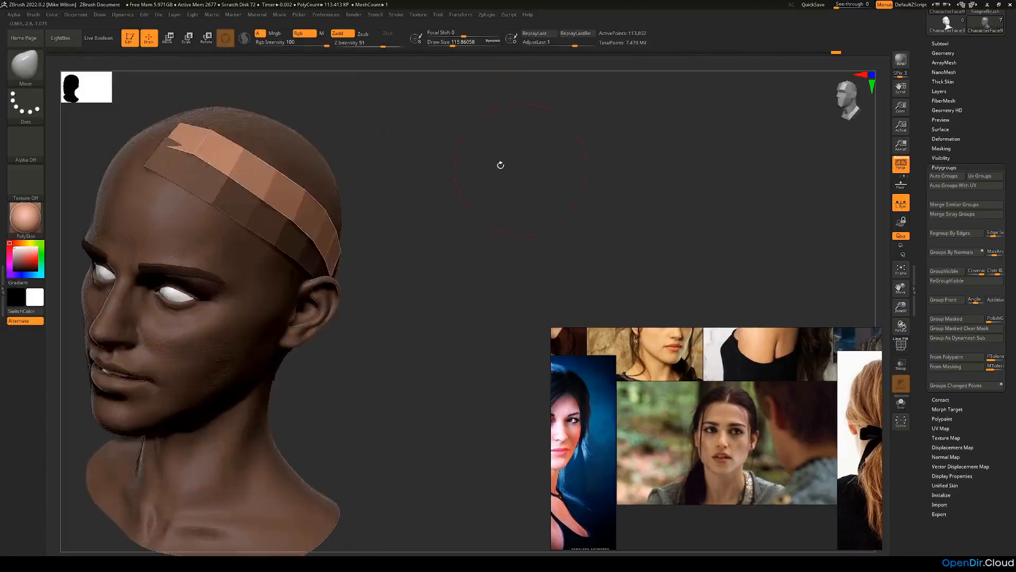
right_click_drag(507, 166, 248, 146)
left_click_drag(366, 140, 241, 222)
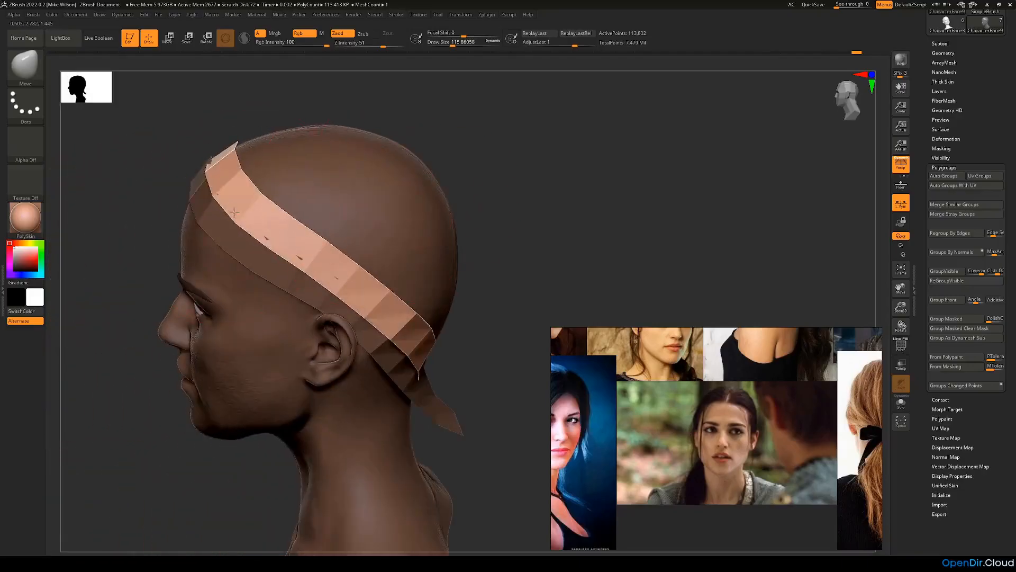
left_click_drag(158, 254, 143, 205)
Step: Switch to the CurveFlatSnap brush at draw size 20 and draw a third strip above the second, from the forehead around the back
left_click(25, 64)
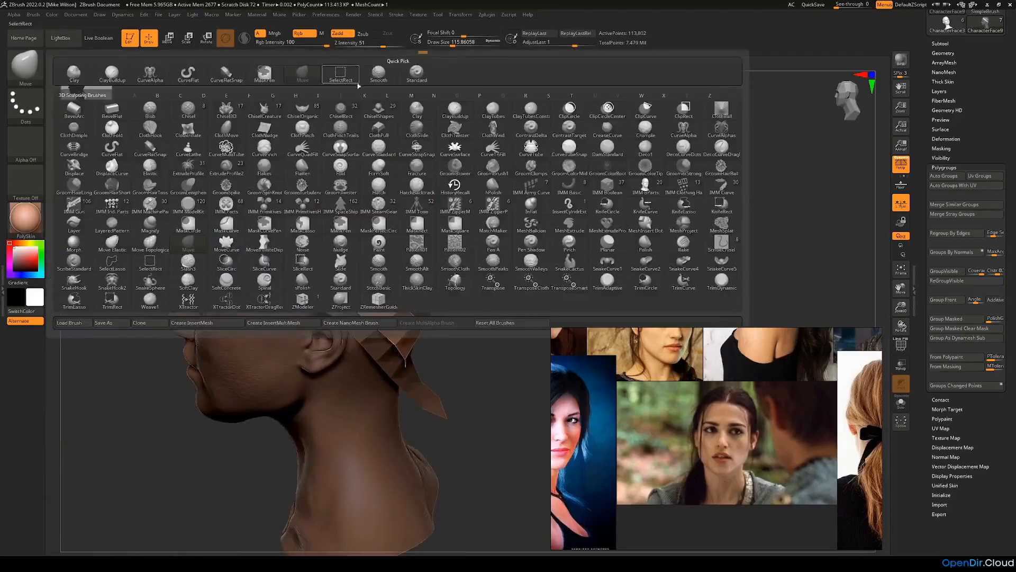
left_click(227, 75)
type("2")
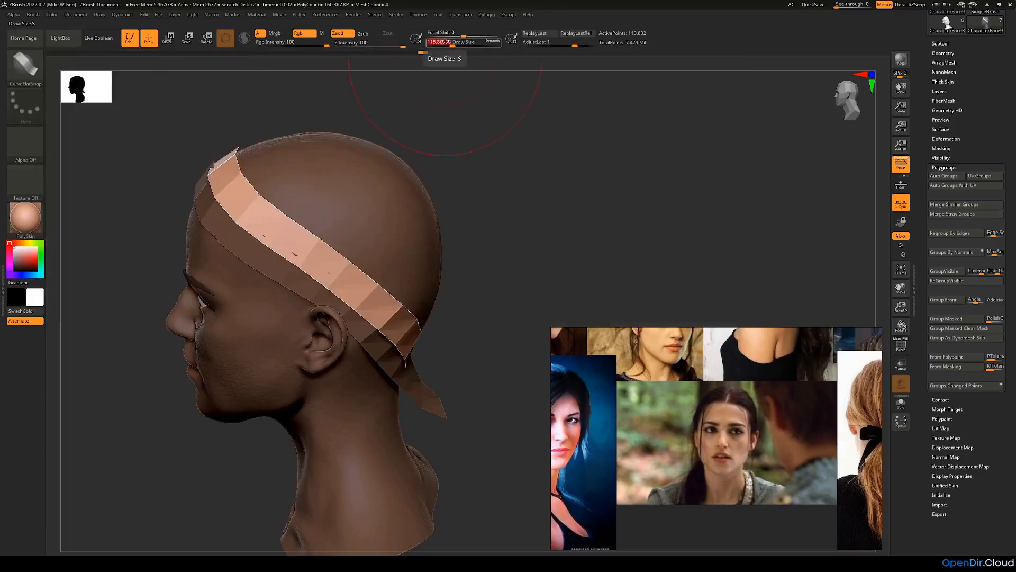
type("0")
key("Return")
mouse_move(474, 194)
left_mouse_down()
mouse_move(483, 200)
mouse_move(497, 186)
mouse_move(485, 171)
mouse_move(474, 197)
mouse_move(504, 177)
mouse_move(508, 189)
mouse_move(493, 200)
left_mouse_up()
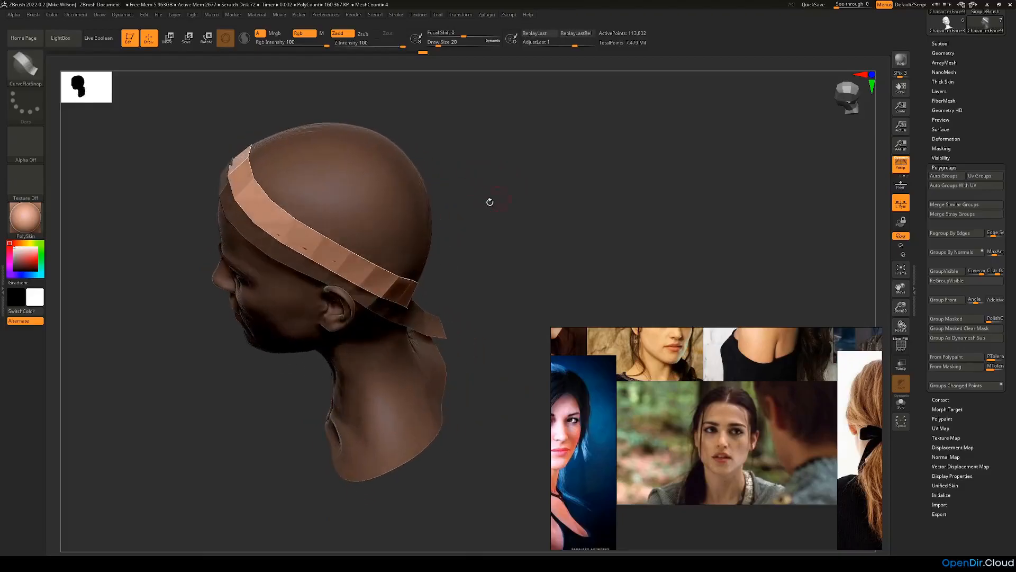
left_click_drag(343, 152, 314, 169)
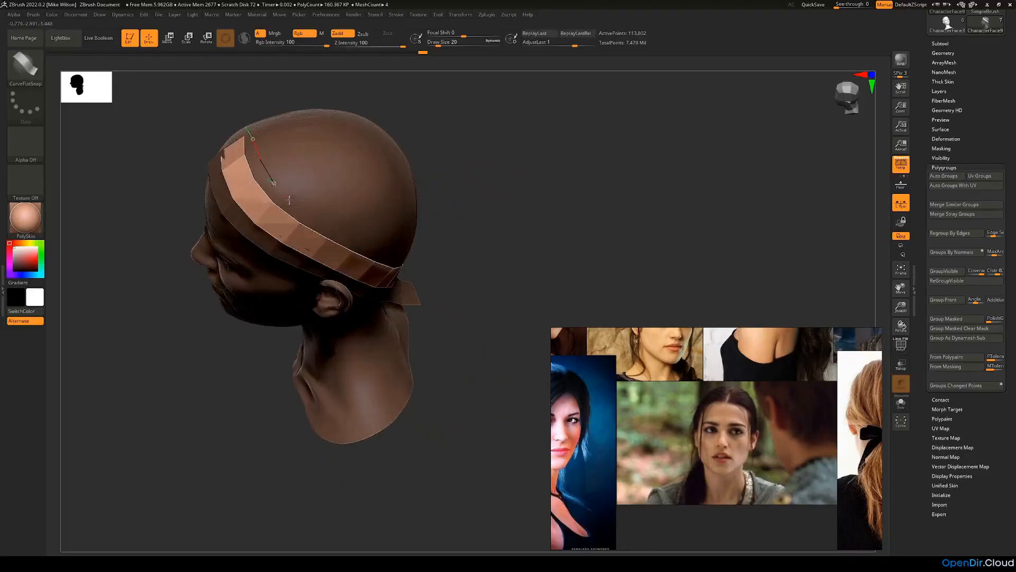
mouse_move(385, 256)
left_mouse_down()
mouse_move(415, 253)
mouse_move(397, 256)
left_mouse_up()
mouse_move(467, 252)
left_mouse_down()
mouse_move(450, 255)
mouse_move(490, 274)
mouse_move(562, 258)
left_mouse_up()
Step: Widen the third strip by refreshing its curve at draw size 64 and adjust its forehead end
key("bracketleft")
left_click(342, 236)
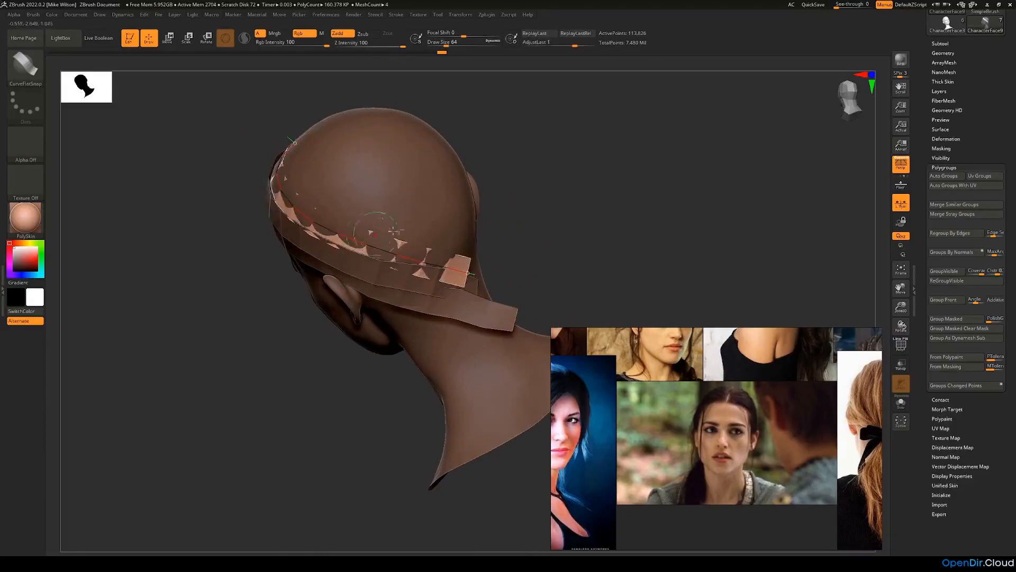
mouse_move(537, 211)
left_mouse_down()
mouse_move(440, 177)
mouse_move(406, 177)
left_mouse_up()
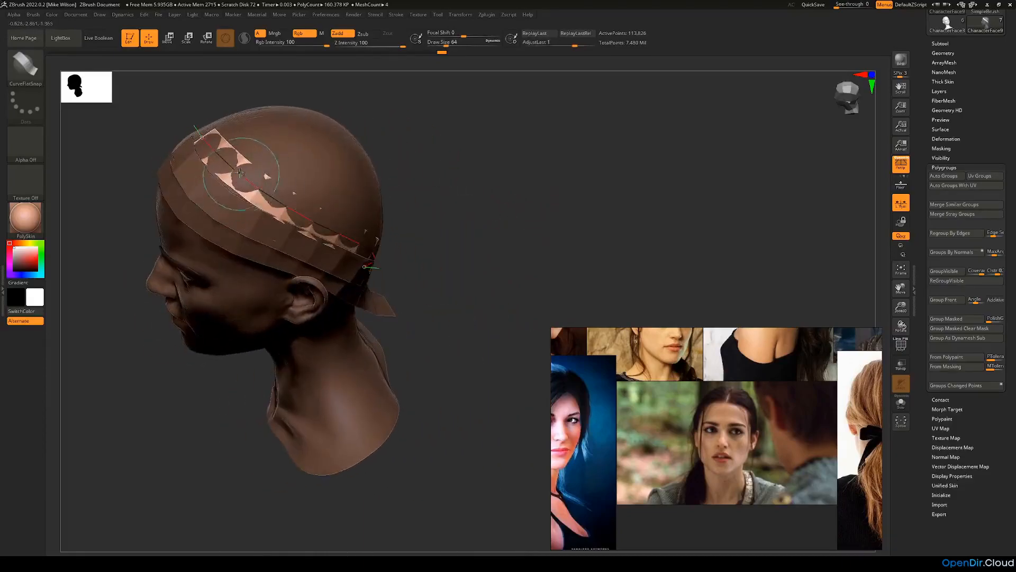
key("ctrl+z")
left_click_drag(405, 142, 453, 192)
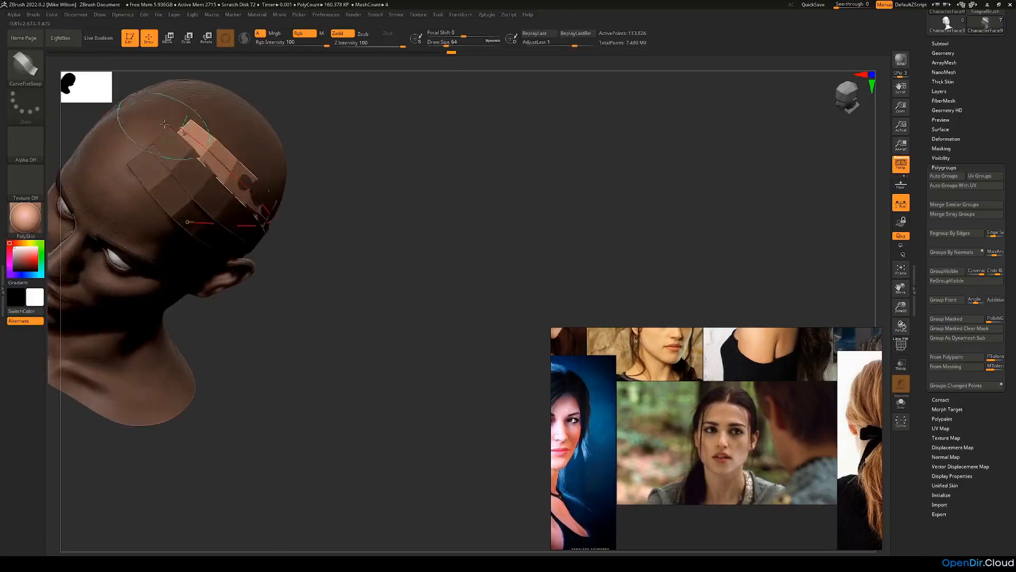
left_click_drag(182, 133, 183, 121)
left_click_drag(361, 194, 312, 149)
left_click_drag(212, 185, 211, 168)
Step: Draw a fourth strip at draw size 20 above the third, from the top of the forehead toward the back of the head
mouse_move(447, 210)
left_mouse_down()
mouse_move(431, 215)
mouse_move(419, 199)
mouse_move(381, 190)
left_mouse_up()
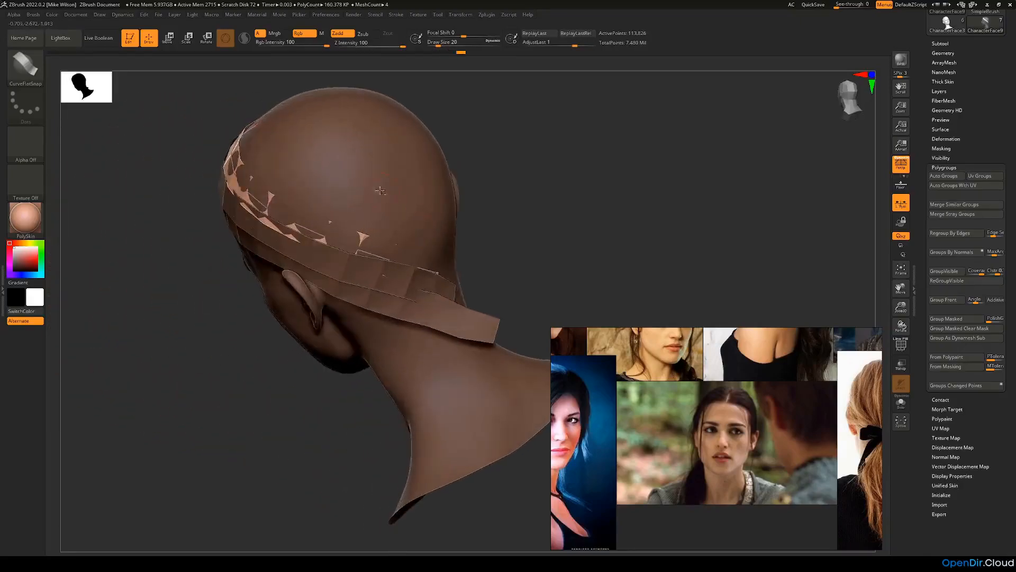
left_click_drag(534, 205, 277, 121)
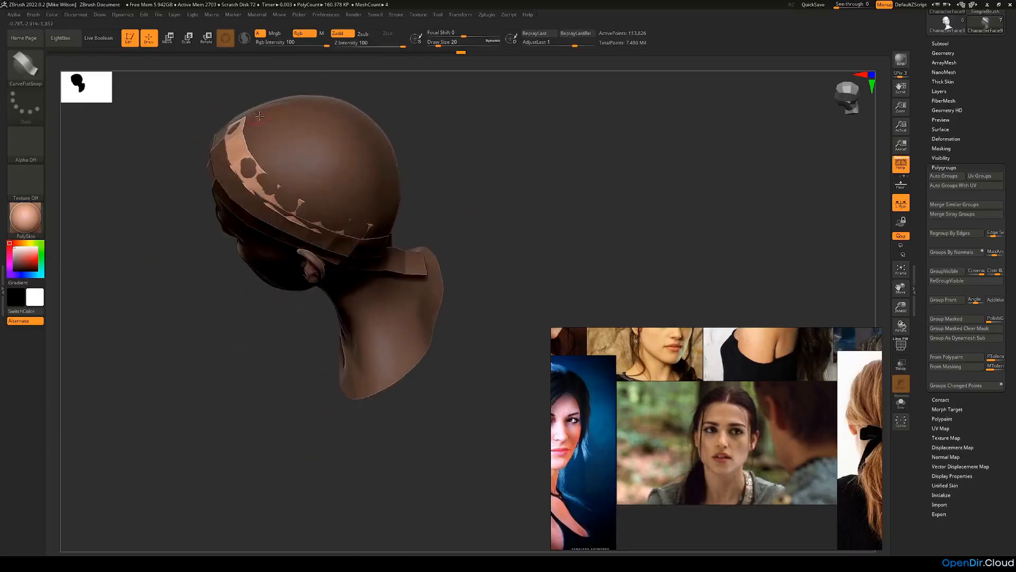
left_click_drag(415, 244, 417, 244)
mouse_move(421, 242)
left_mouse_down()
mouse_move(459, 211)
mouse_move(463, 194)
mouse_move(450, 205)
mouse_move(438, 179)
left_mouse_up()
left_click(266, 149)
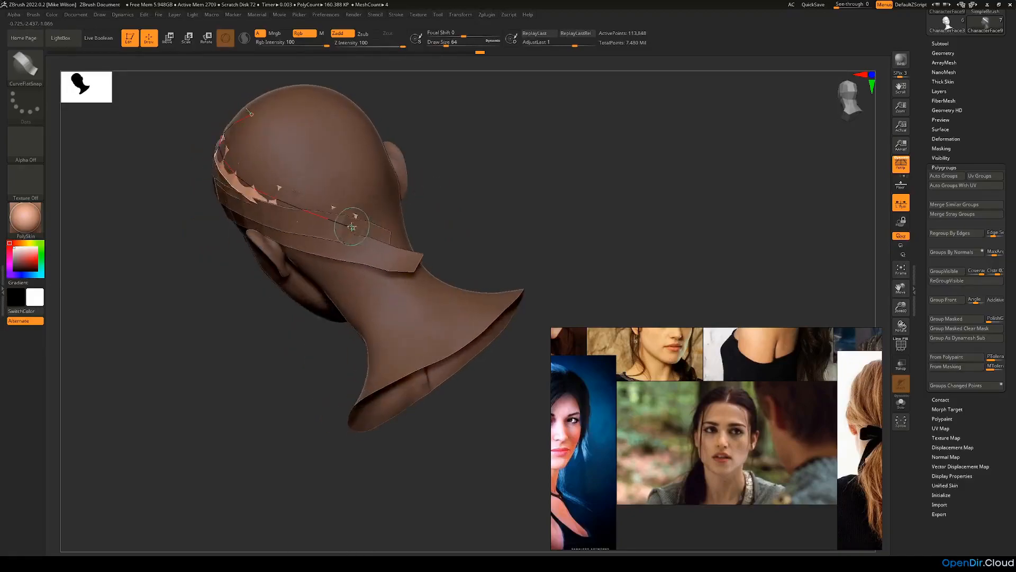
Step: Extend the fourth strip's curve down to the nape and refresh it at draw size 64 to widen the strip
mouse_move(440, 219)
left_mouse_down()
mouse_move(369, 235)
mouse_move(467, 223)
mouse_move(455, 216)
left_mouse_up()
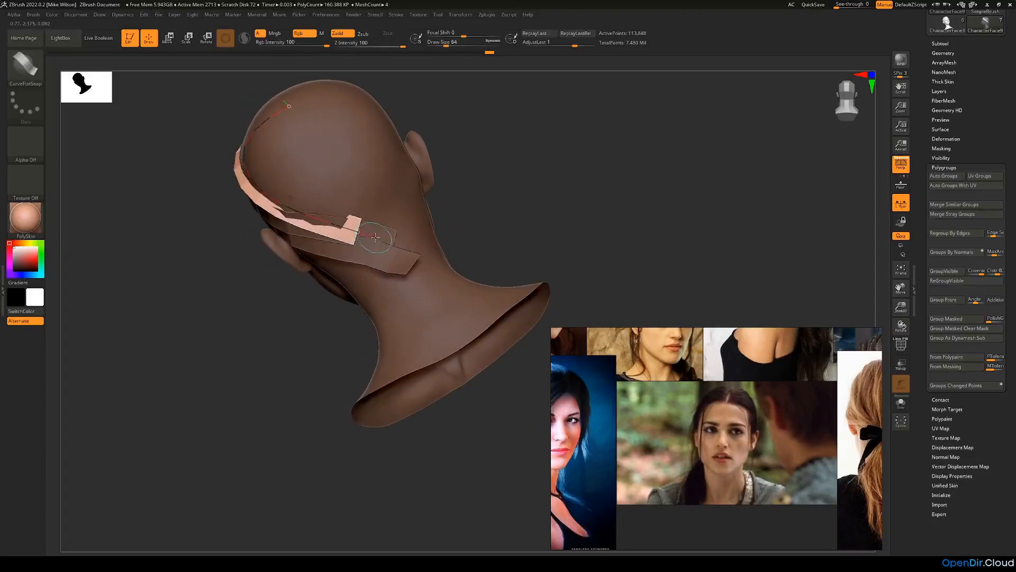
left_click_drag(407, 265, 414, 270)
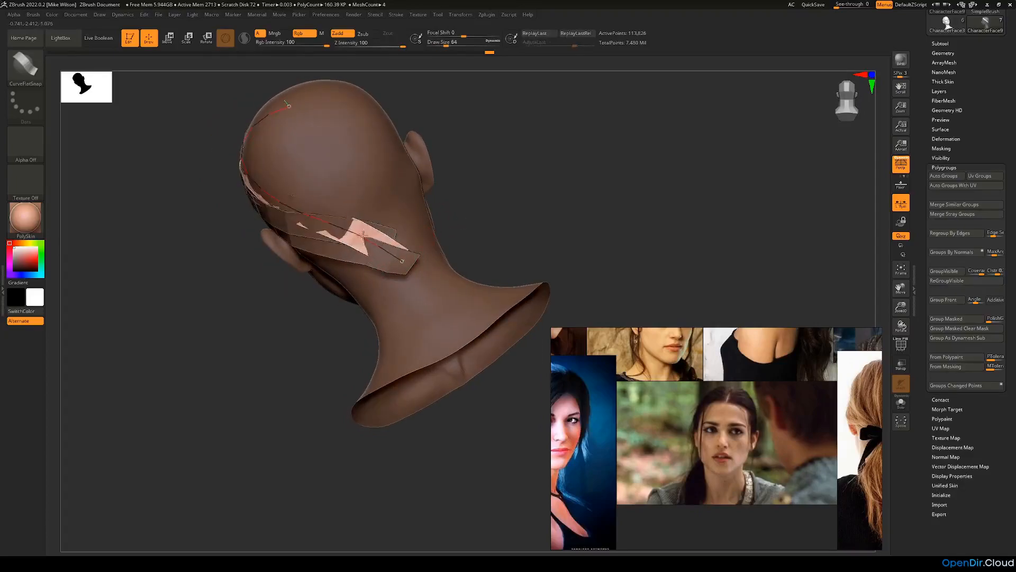
left_click_drag(459, 211, 479, 208)
left_click_drag(264, 150, 267, 151)
left_click(215, 115)
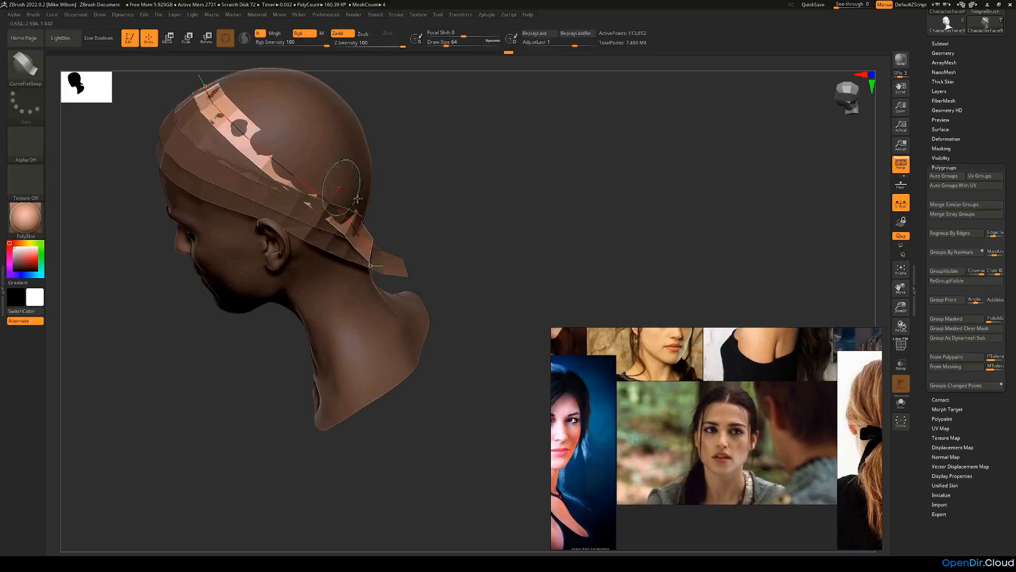
left_click_drag(345, 216, 528, 215)
left_click(326, 200)
Step: Show the polyframe and pull at the upper strips above the forehead with the Move Topological brush at draw size about 140
left_click(901, 344)
left_click_drag(468, 186, 466, 199)
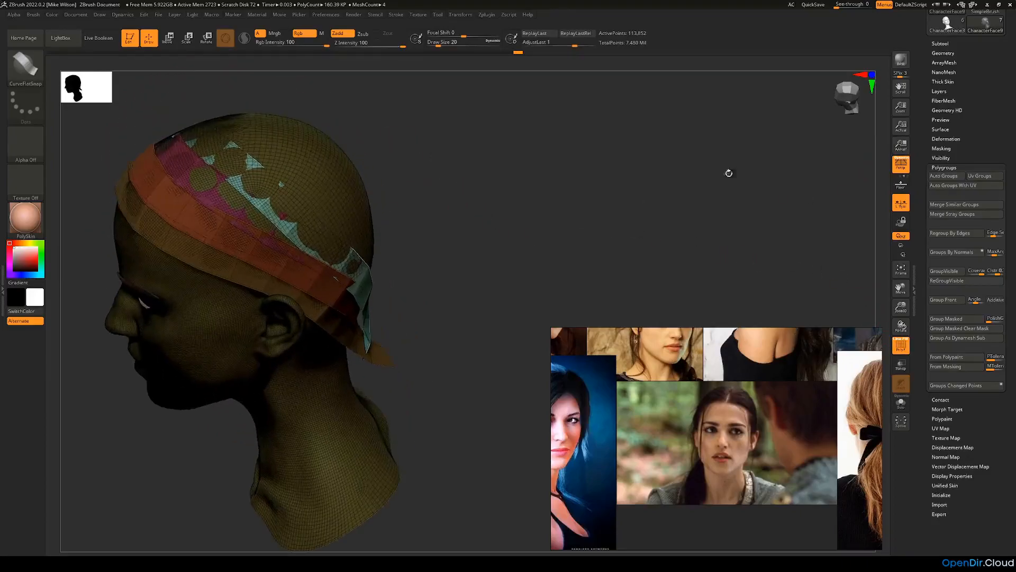
left_click(25, 65)
left_click(150, 245)
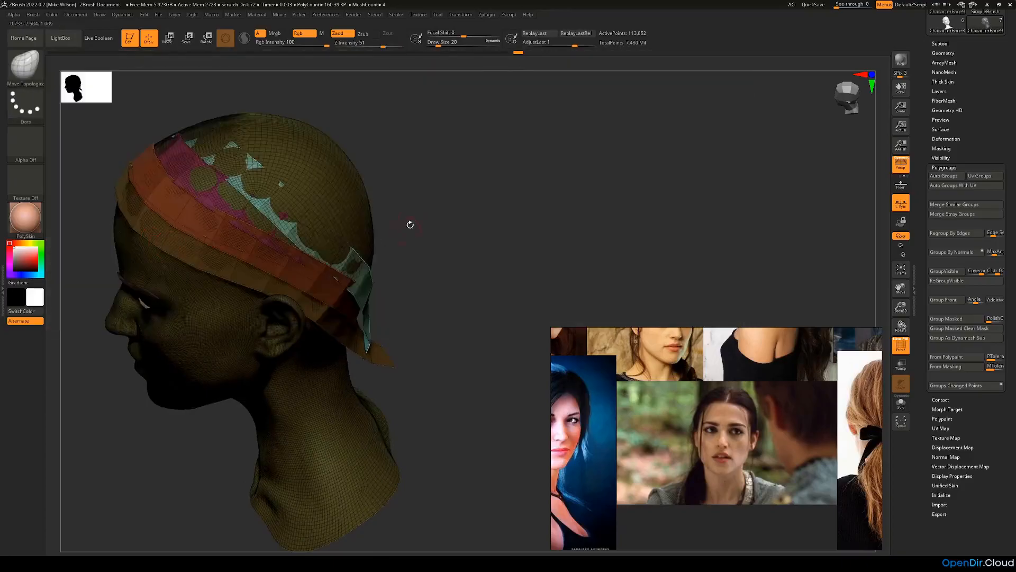
key("space")
left_click_drag(450, 181, 468, 151)
left_click_drag(201, 167, 237, 143)
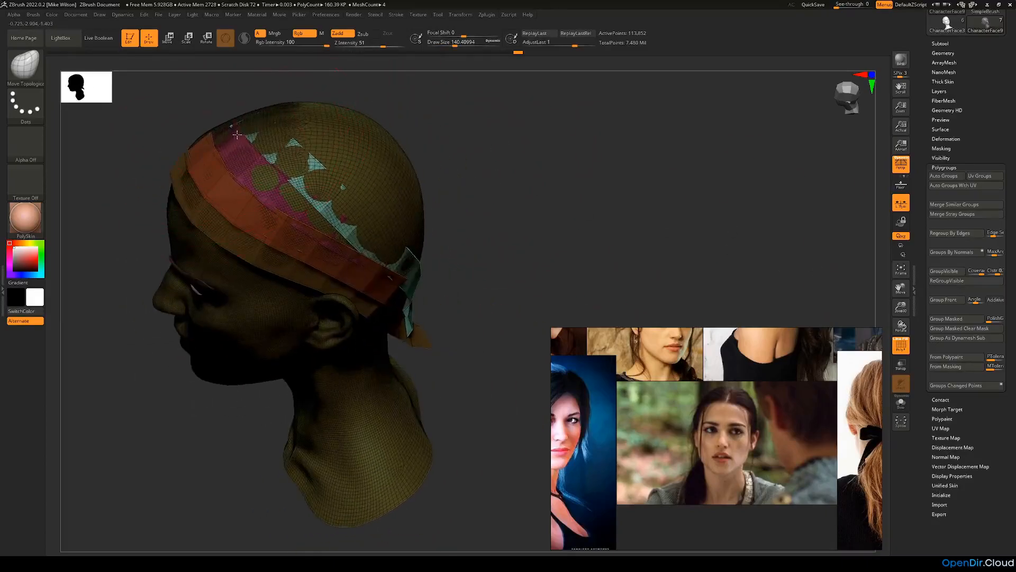
left_click_drag(494, 164, 573, 179)
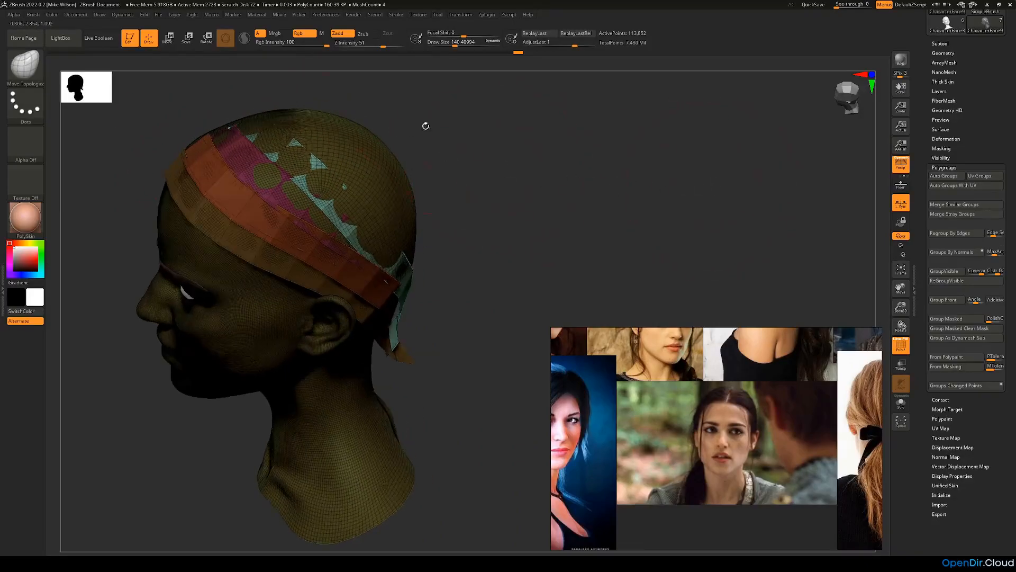
left_click_drag(419, 126, 400, 146)
left_click_drag(258, 133, 278, 135)
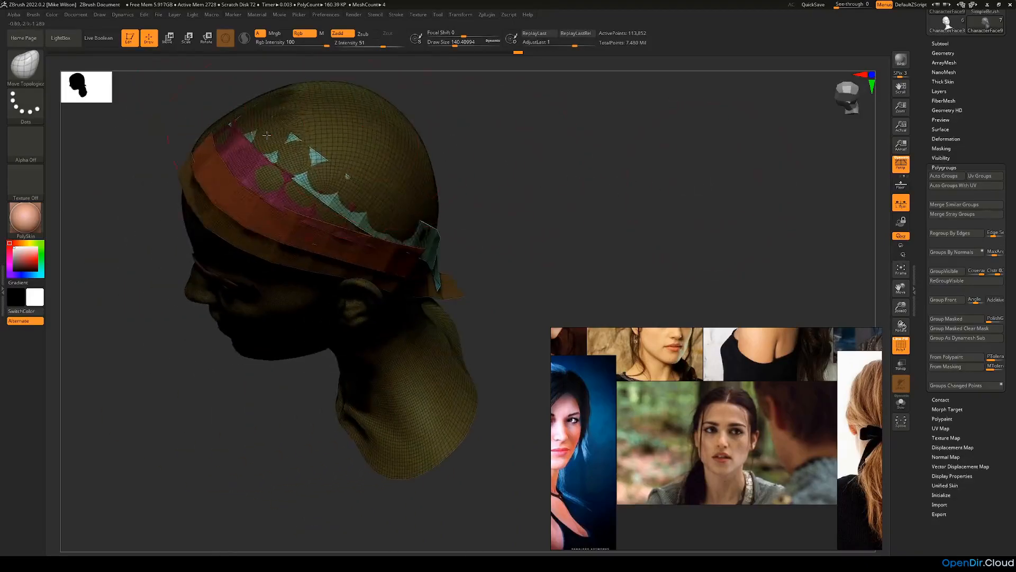
Step: Switch back to the Move brush, hide the polyframe and pull the topmost strip's front section out of the scalp
left_click(25, 63)
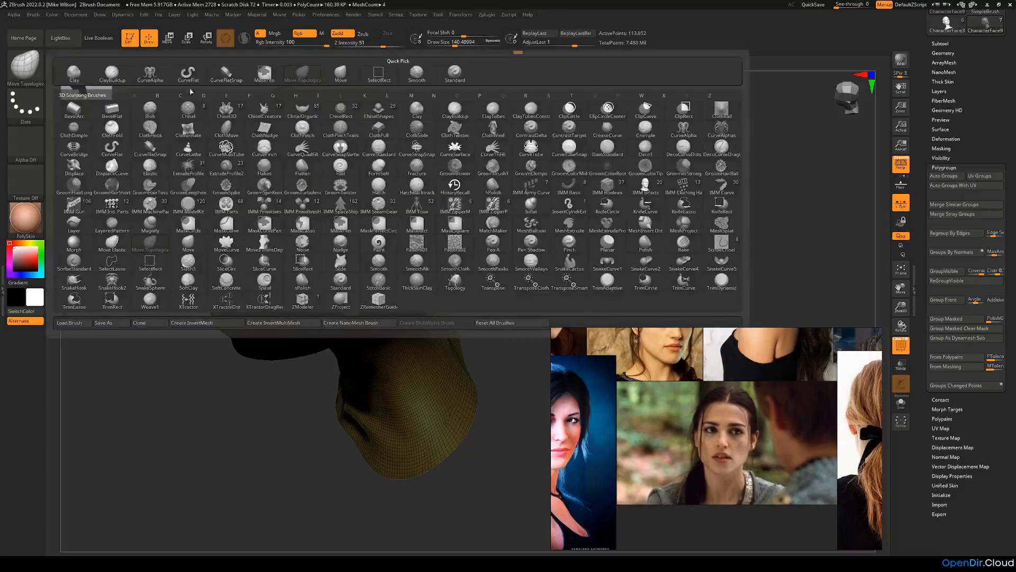
left_click(340, 71)
left_click_drag(470, 154, 384, 170)
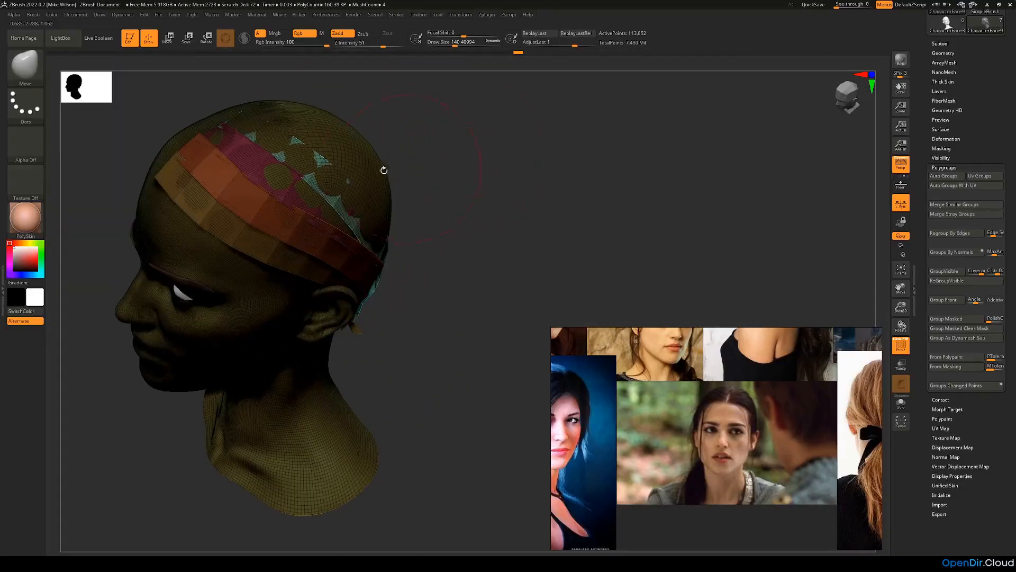
left_click(901, 345)
left_click_drag(252, 128, 265, 117)
left_click_drag(410, 161, 450, 158)
left_click_drag(296, 168, 304, 161)
Step: Pull the topmost strip's side and rear sections out of the scalp down toward the nape
left_click_drag(395, 173, 427, 225)
left_click_drag(327, 236, 343, 239)
left_click_drag(405, 212, 331, 258)
left_click_drag(296, 291, 305, 293)
left_click_drag(313, 351, 365, 331)
left_click_drag(465, 288, 503, 281)
Step: Set the Move brush draw size to about 77 and shape the topmost strip's end at the nape
key("space")
mouse_move(477, 327)
left_mouse_down()
mouse_move(480, 298)
mouse_move(493, 303)
left_mouse_up()
left_click_drag(445, 340, 432, 343)
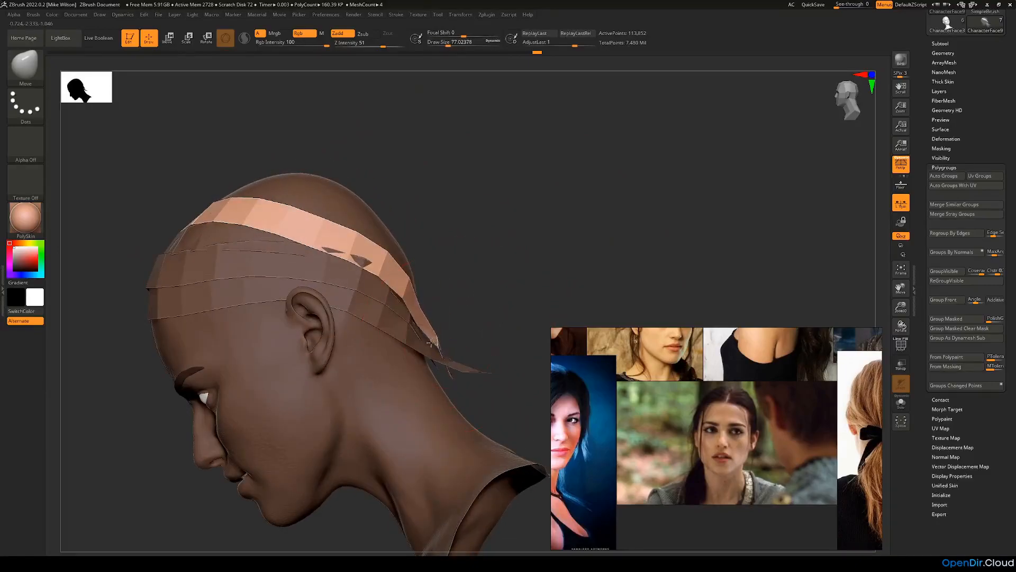
mouse_move(506, 377)
left_mouse_down()
mouse_move(454, 365)
mouse_move(473, 353)
mouse_move(414, 321)
mouse_move(484, 295)
left_mouse_up()
Step: Set the Move brush draw size to about 62
key("space")
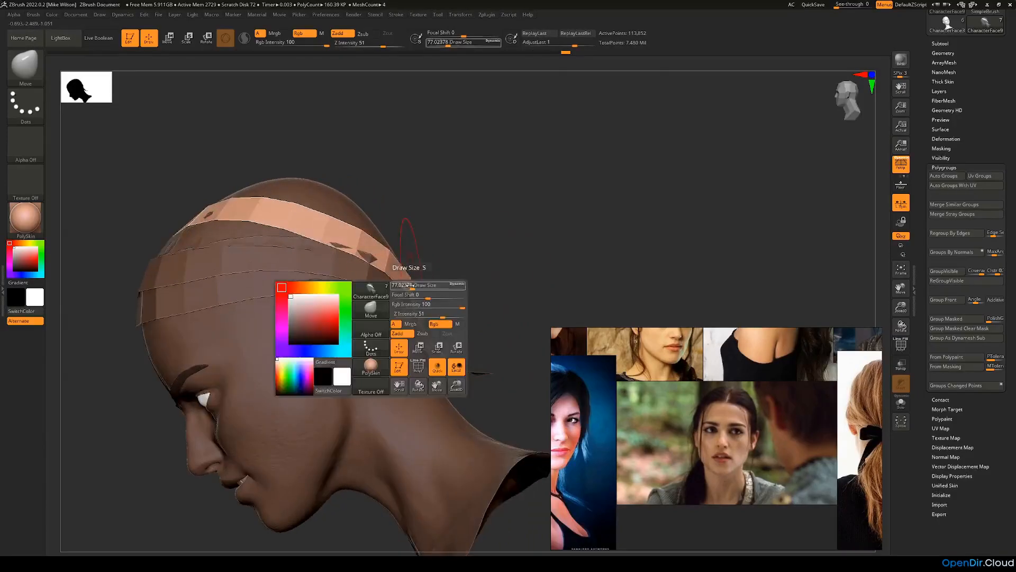
key("space")
left_click_drag(412, 286, 409, 286)
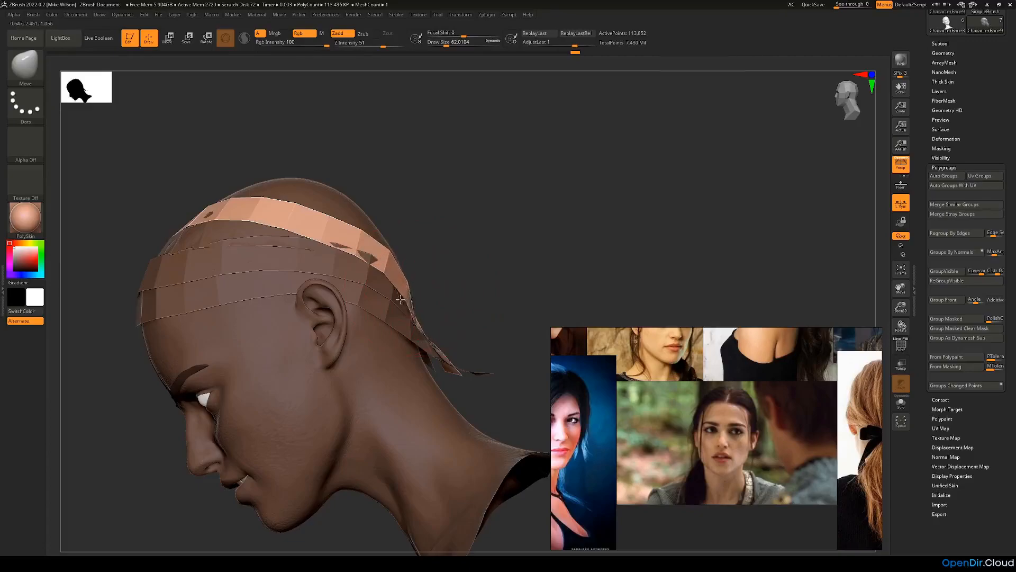
Step: Reshape the topmost strip along the side of the head so its sunken patches clear the layers beneath
left_click_drag(441, 274, 447, 283)
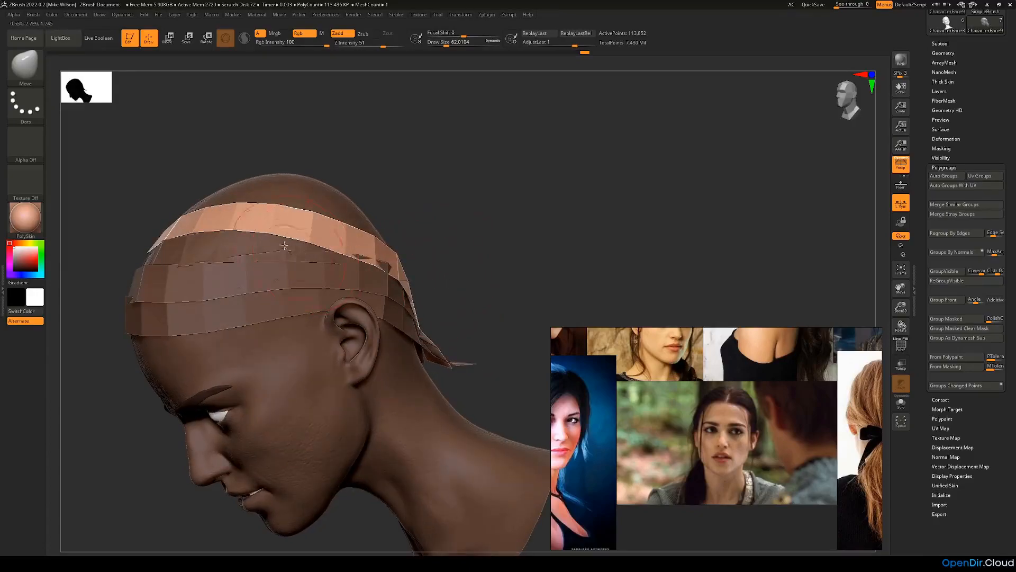
left_click_drag(407, 220, 406, 220)
left_click_drag(356, 187, 345, 219)
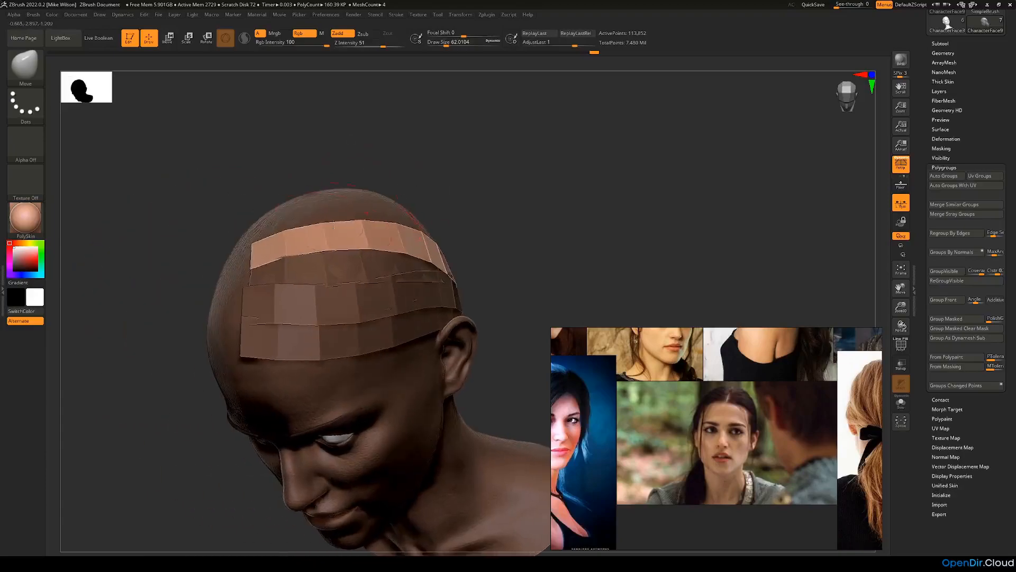
Step: Clear the mask, isolate the strip directly below the topmost one to mask it, and show the whole model again
key("ctrl+shift")
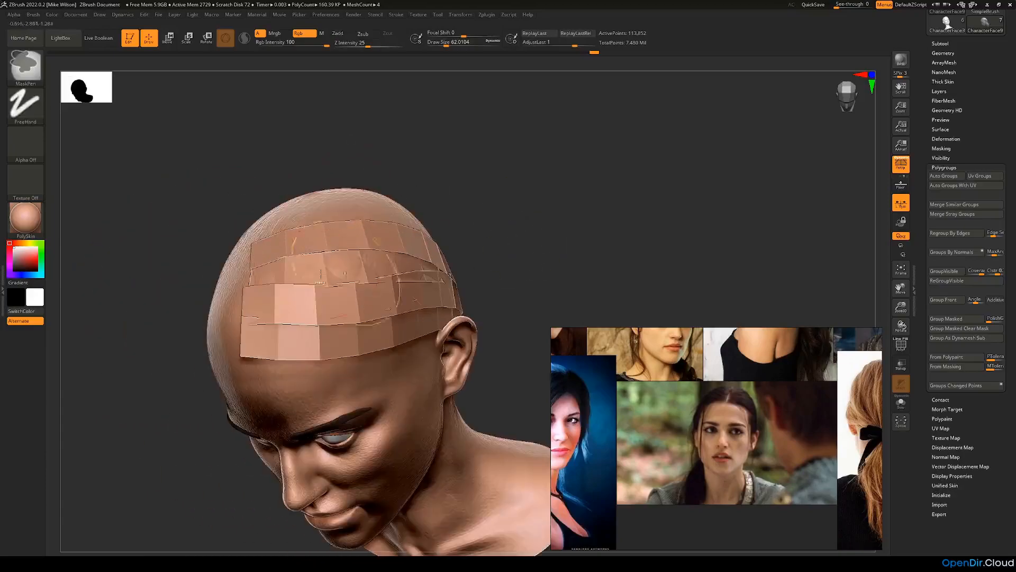
left_click(286, 260, "ctrl+shift")
key("ctrl+z")
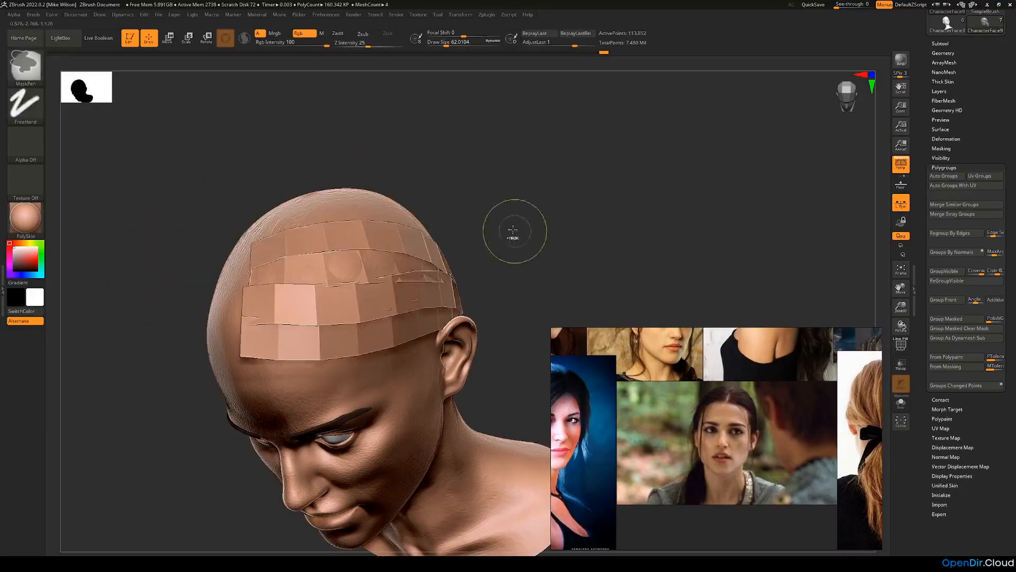
left_click(367, 283, "ctrl+shift")
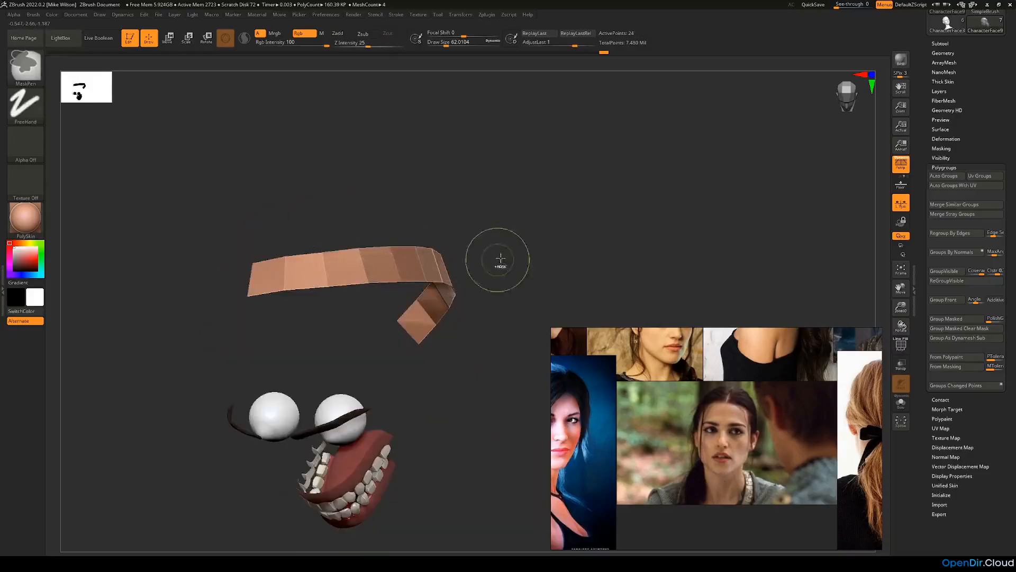
left_click(492, 209, "ctrl+shift")
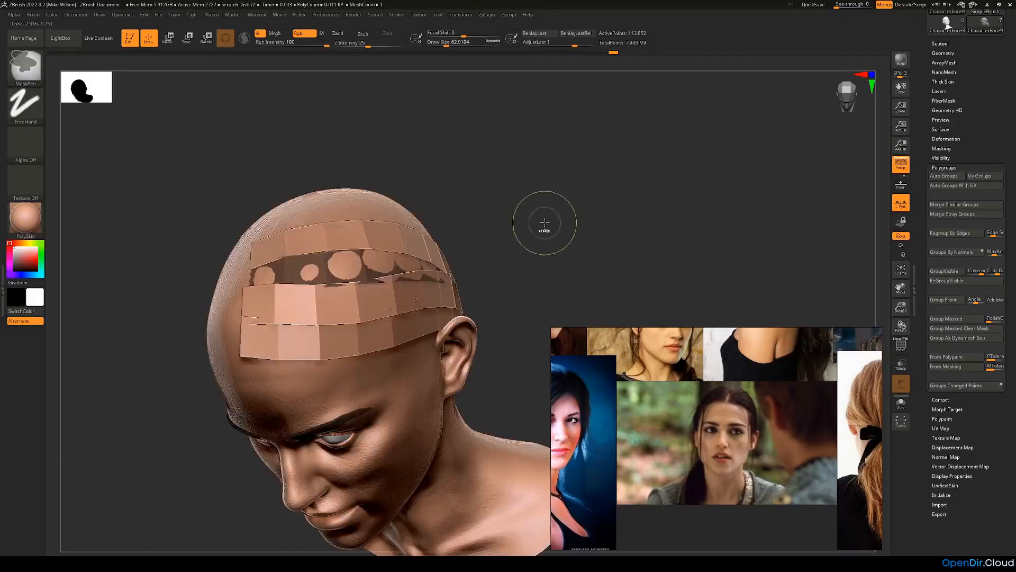
Step: Set the Move brush draw size to about 154 and pull the second strip from the top out of the scalp
key("space")
mouse_move(529, 236)
left_mouse_down()
mouse_move(538, 229)
mouse_move(383, 269)
mouse_move(544, 250)
mouse_move(545, 220)
left_mouse_up()
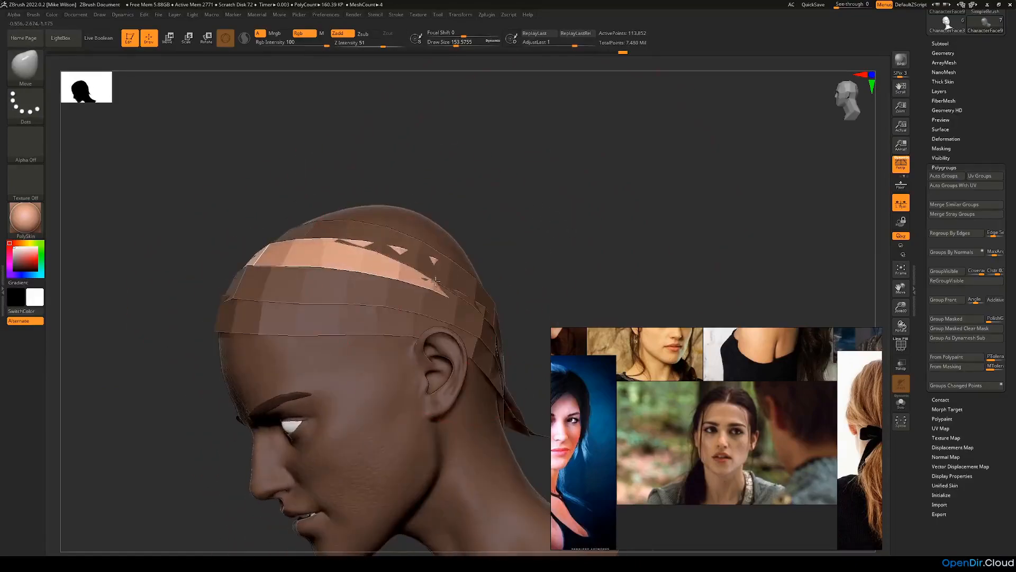
left_click_drag(490, 260, 273, 266)
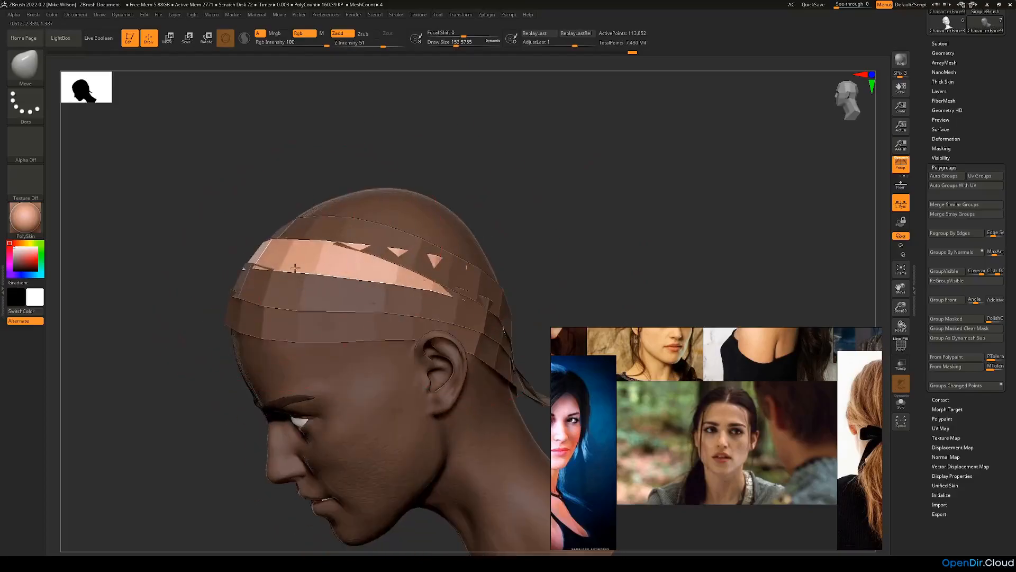
mouse_move(431, 246)
left_mouse_down()
mouse_move(474, 237)
mouse_move(338, 274)
mouse_move(314, 255)
mouse_move(329, 246)
left_mouse_up()
mouse_move(397, 228)
left_mouse_down()
mouse_move(451, 211)
mouse_move(387, 228)
mouse_move(455, 240)
mouse_move(474, 220)
mouse_move(468, 227)
mouse_move(489, 229)
left_mouse_up()
Step: Set the Move brush draw size to about 116 and refine the second strip from the top along the front and side
key("space")
key("space")
left_click_drag(339, 257, 344, 257)
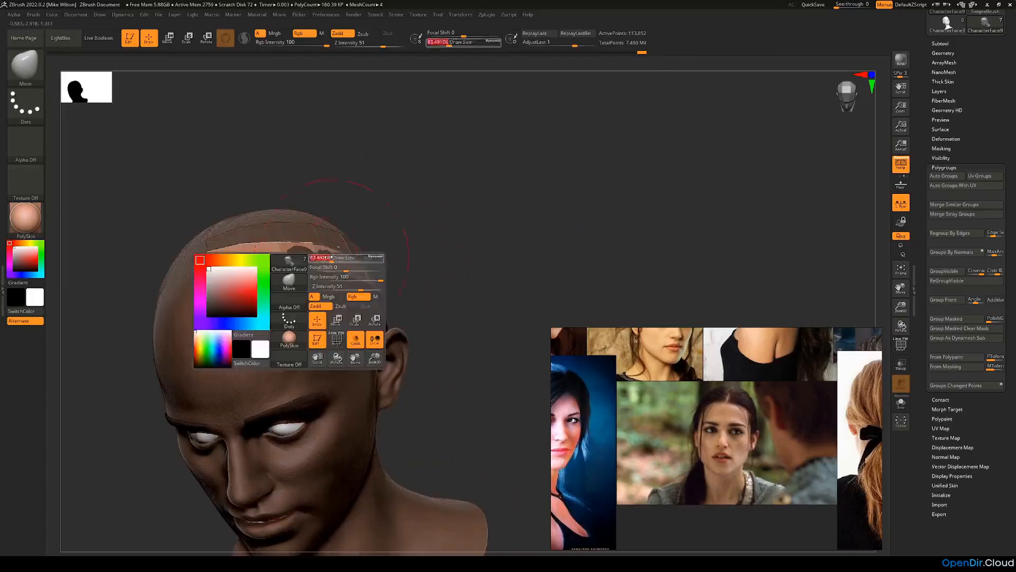
left_click_drag(461, 260, 432, 230)
left_click_drag(373, 254, 369, 260)
key("space")
left_click_drag(369, 261, 373, 260)
mouse_move(436, 217)
left_mouse_down()
mouse_move(467, 243)
mouse_move(519, 229)
left_mouse_up()
left_click_drag(423, 296, 334, 367)
left_click_drag(378, 403, 524, 317)
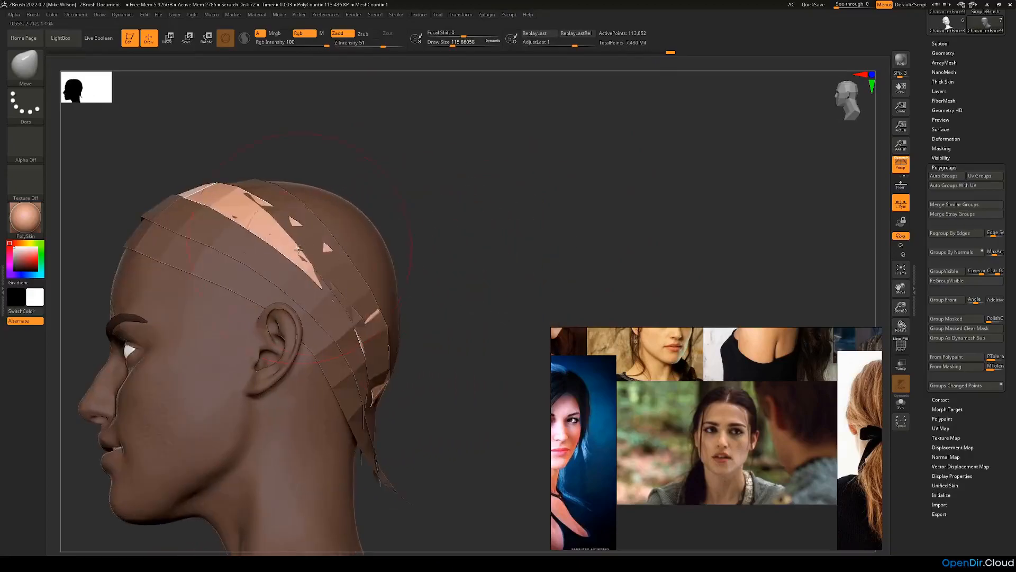
Step: Clear the mask, isolate the topmost strip and mask everything else around it
left_click_drag(431, 200, 441, 232, "ctrl")
left_click(322, 220, "ctrl+shift")
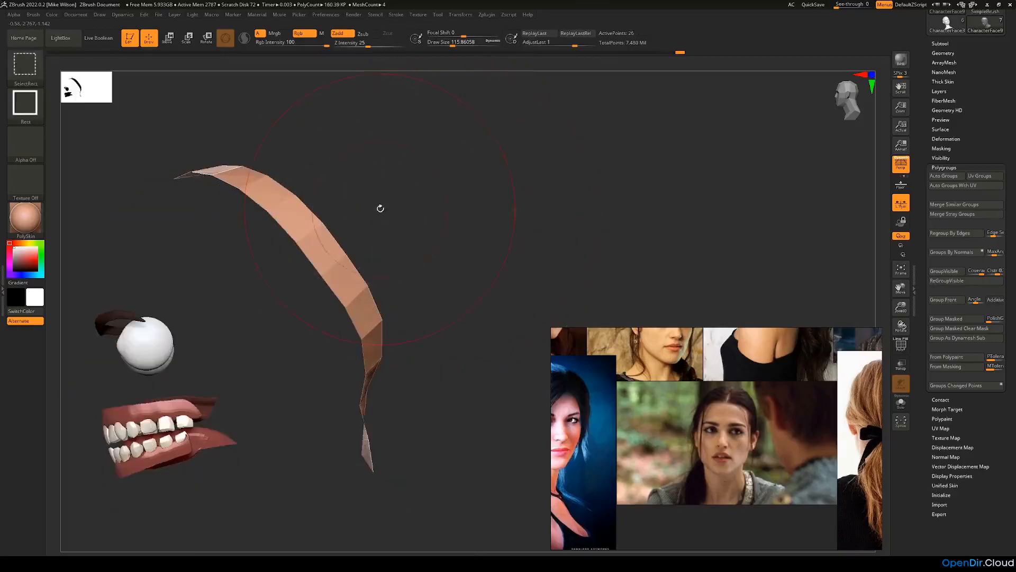
left_click(479, 248, "ctrl+shift")
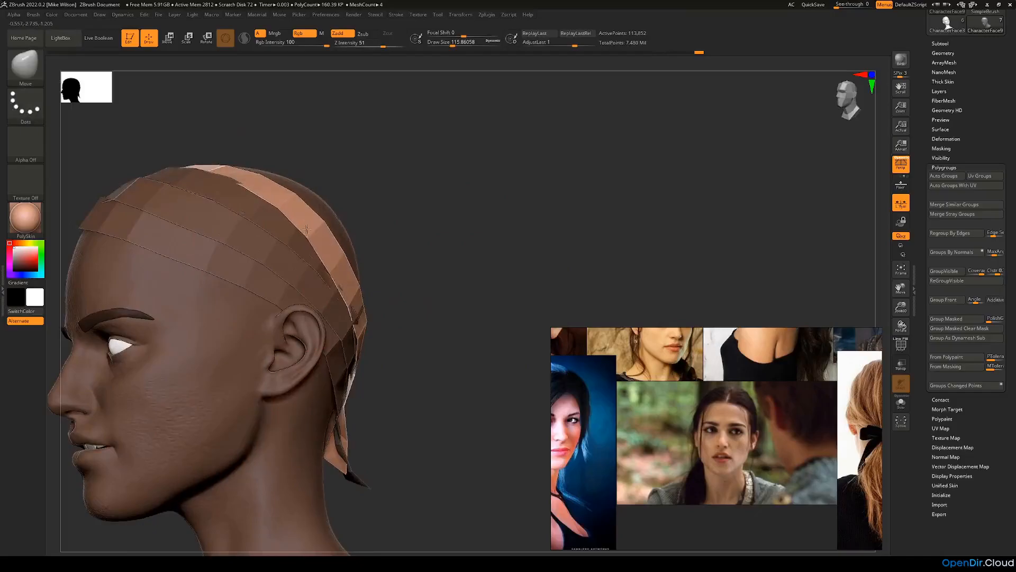
Step: Set the Move brush draw size to about 62 and pull the topmost strip outward from the crown toward the nape
key("space")
left_click_drag(356, 319, 343, 319)
mouse_move(410, 320)
left_mouse_down()
mouse_move(386, 329)
mouse_move(392, 313)
left_mouse_up()
key("space")
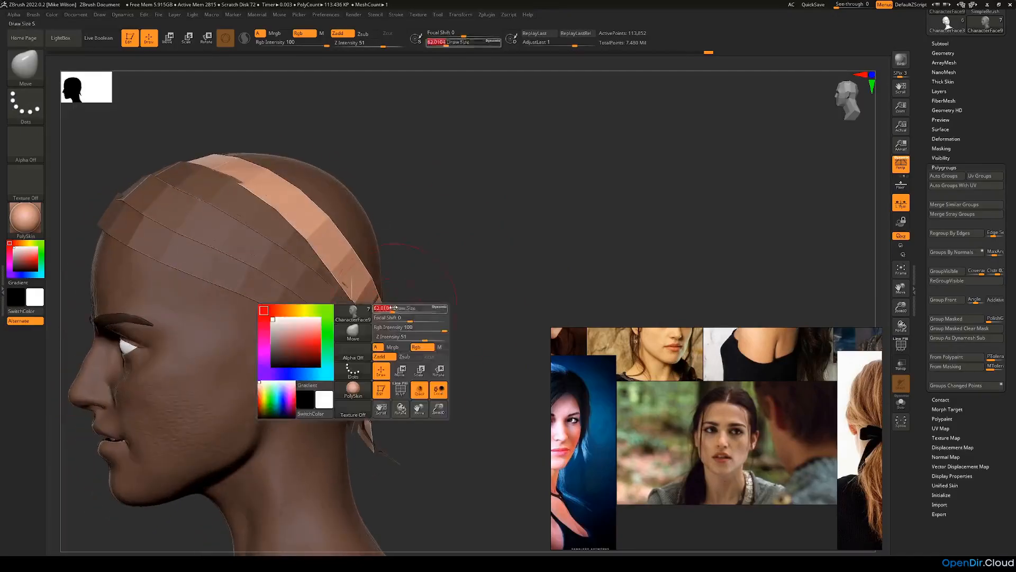
right_click_drag(351, 319, 361, 318)
left_click_drag(399, 327, 397, 355)
right_click_drag(462, 355, 468, 369)
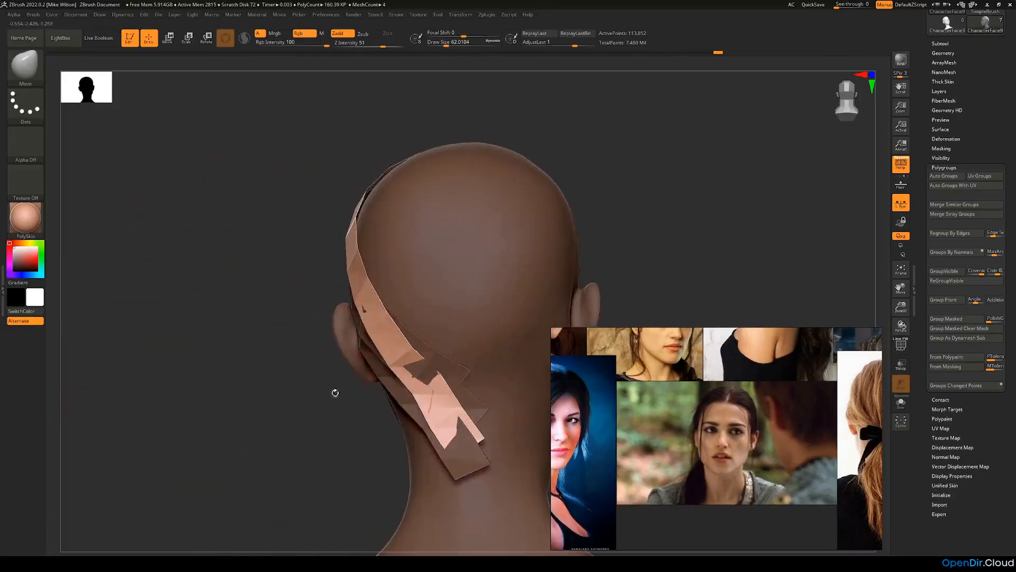
Step: Leave only the head masked, switch to the Move Topological brush and adjust the strips along the side of the head
left_click_drag(288, 408, 195, 170)
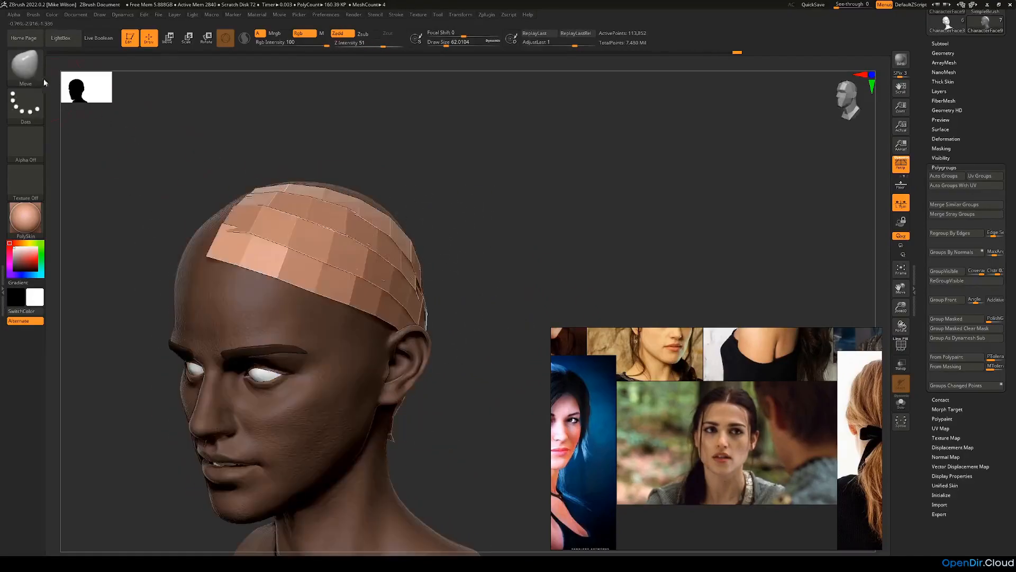
left_click(43, 79)
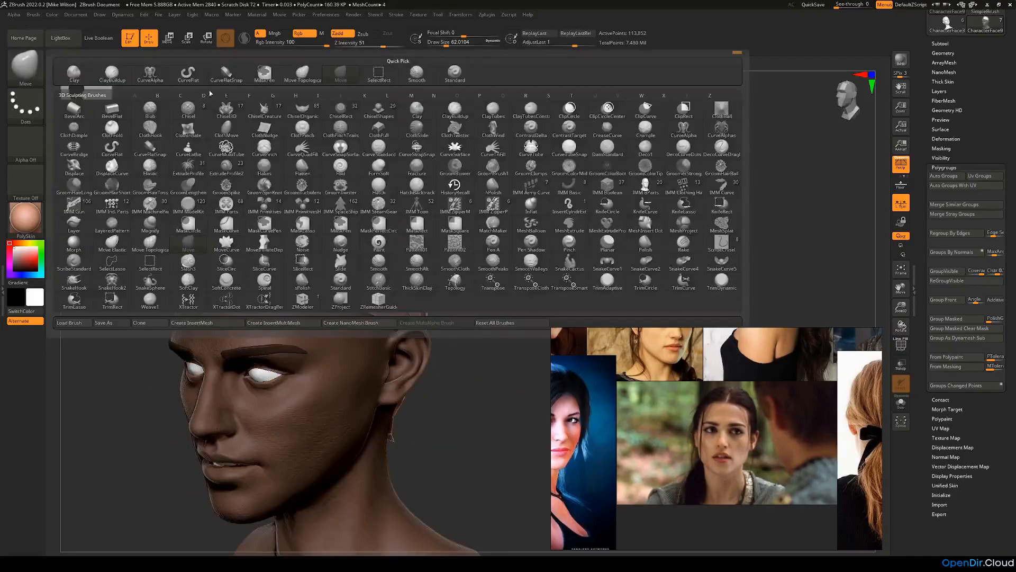
left_click(303, 73)
left_click_drag(386, 157, 386, 242)
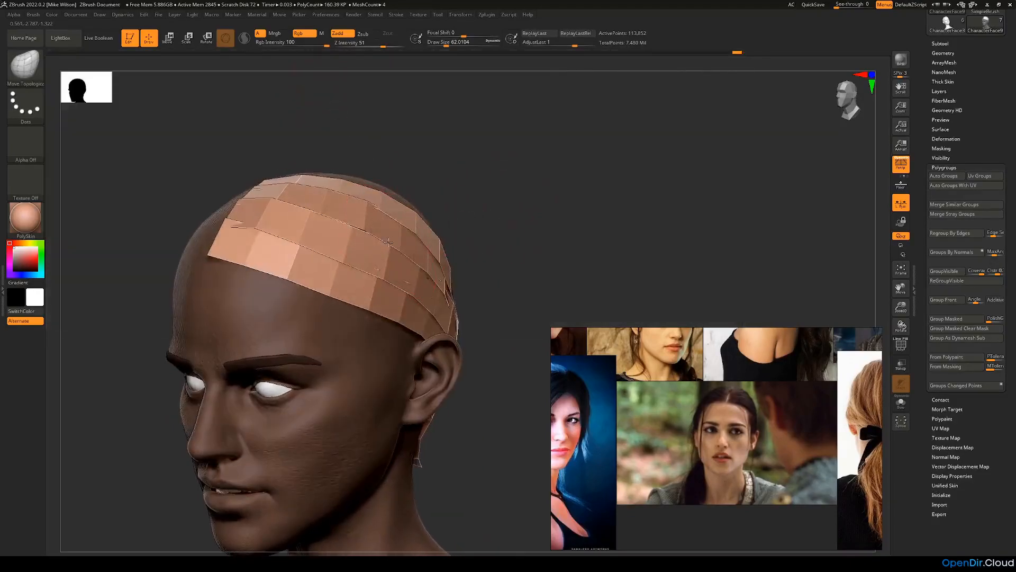
left_click_drag(529, 212, 490, 189)
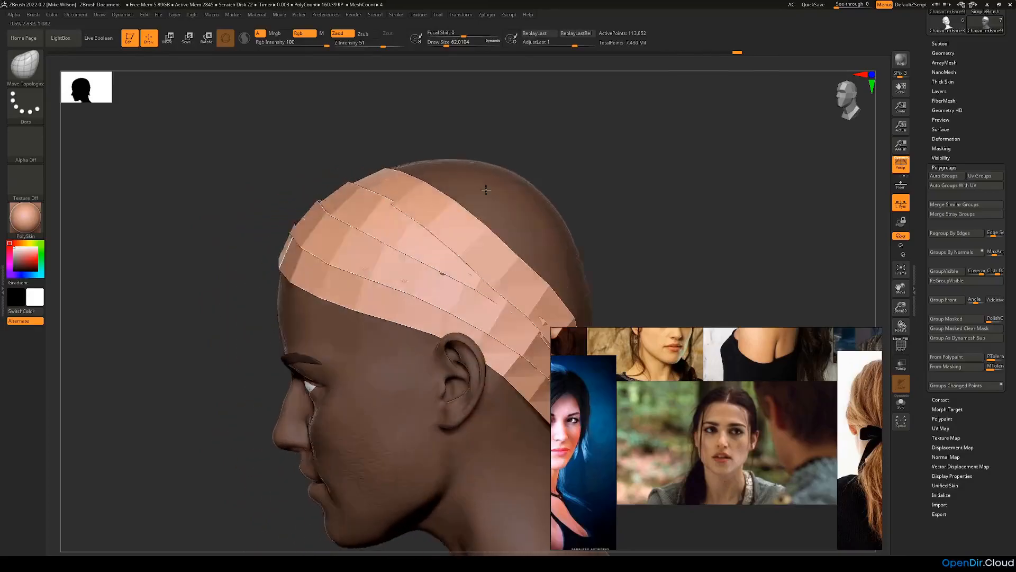
Step: Set the Move Topological draw size to about 71 and even out the overlapping strips near the hairline and crown
key("space")
left_click_drag(295, 234, 305, 235)
left_click_drag(240, 263, 365, 227)
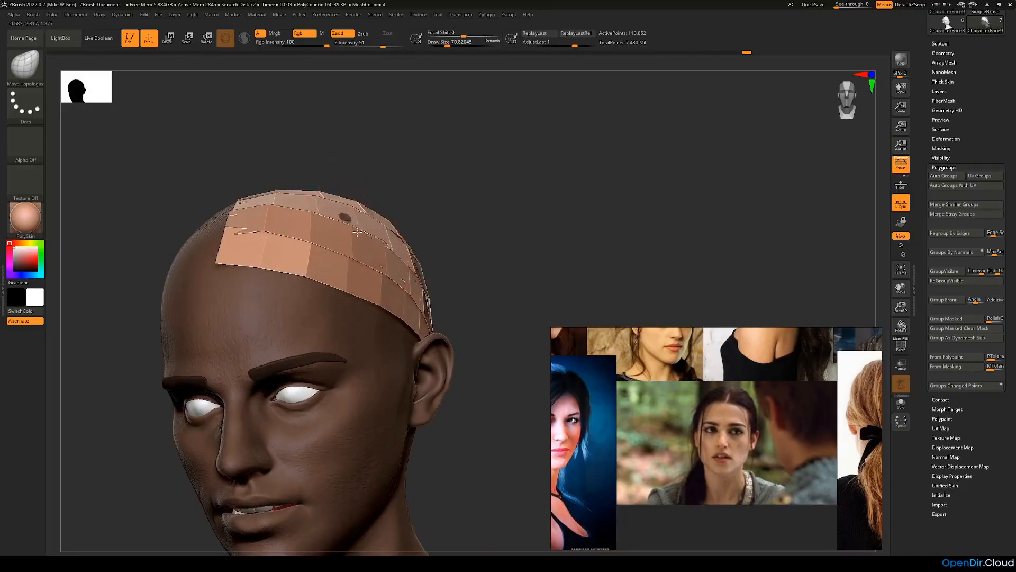
left_click_drag(389, 241, 396, 238)
left_click_drag(475, 229, 407, 238)
mouse_move(339, 249)
left_mouse_down()
mouse_move(286, 285)
mouse_move(413, 282)
left_mouse_up()
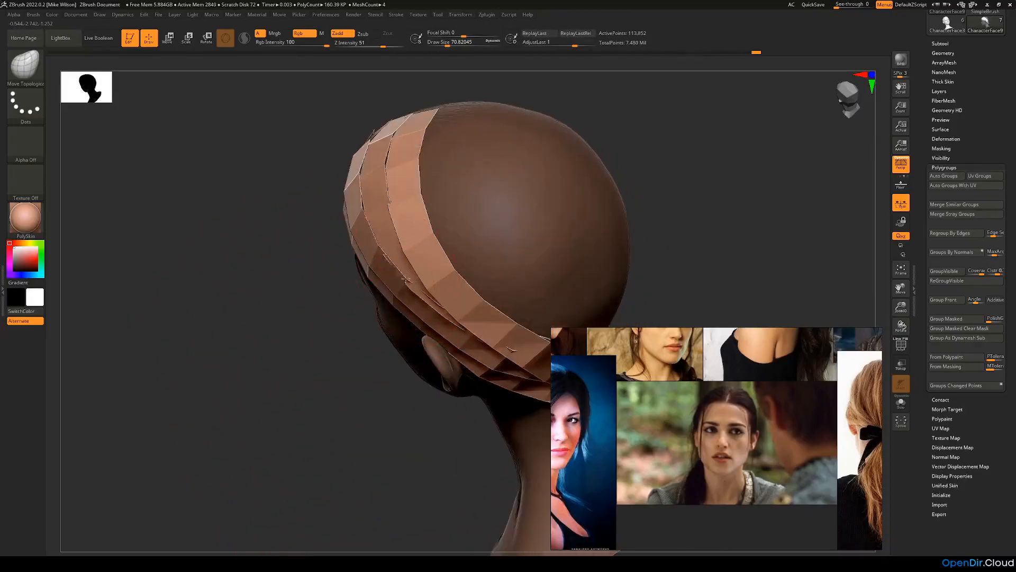
Step: Adjust the overlapping strips behind the ear, checking them from the side and back
left_click_drag(342, 304, 514, 238)
left_click_drag(474, 281, 429, 219)
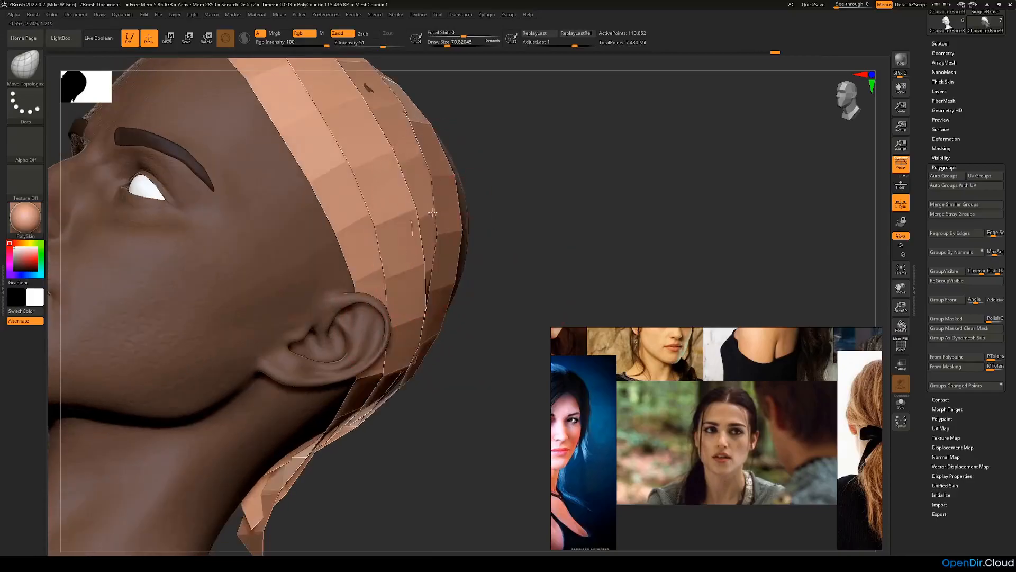
left_click_drag(521, 305, 424, 349)
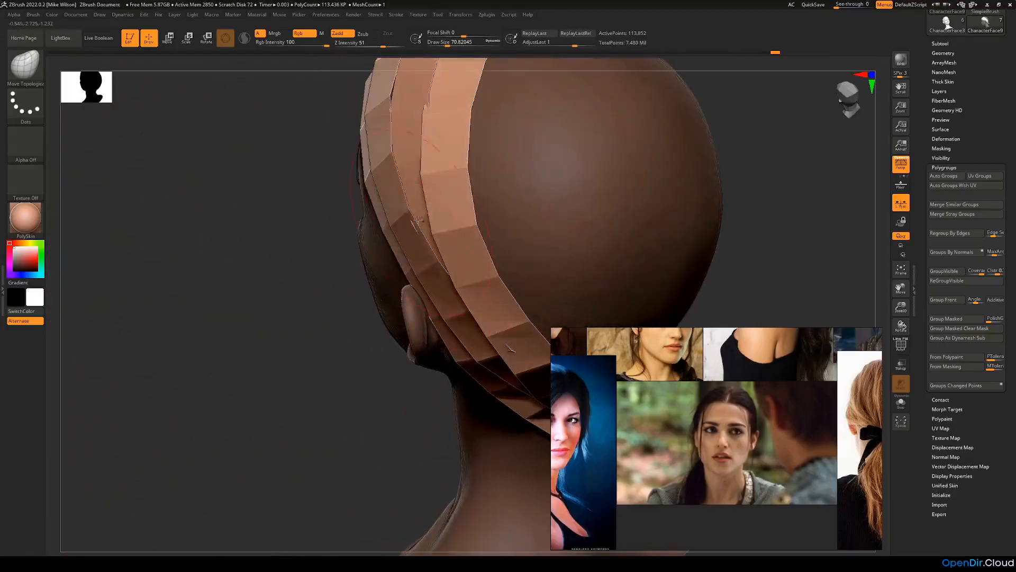
mouse_move(340, 262)
left_mouse_down()
mouse_move(544, 284)
mouse_move(538, 277)
left_mouse_up()
Step: Set the Move Topological draw size to about 29 and tweak the strip edges behind the ear
key("space")
left_click(520, 280)
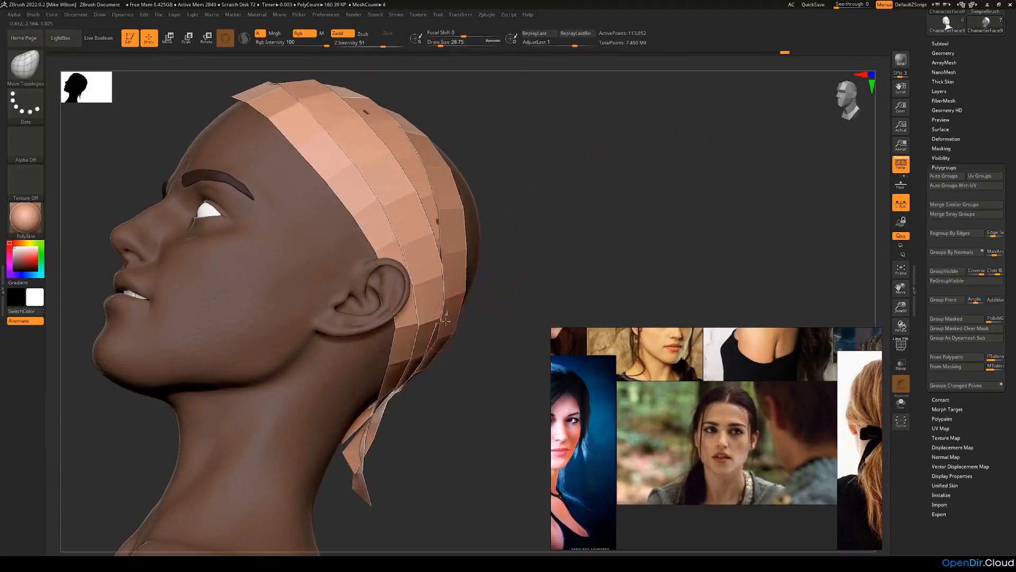
right_click_drag(471, 337, 438, 338)
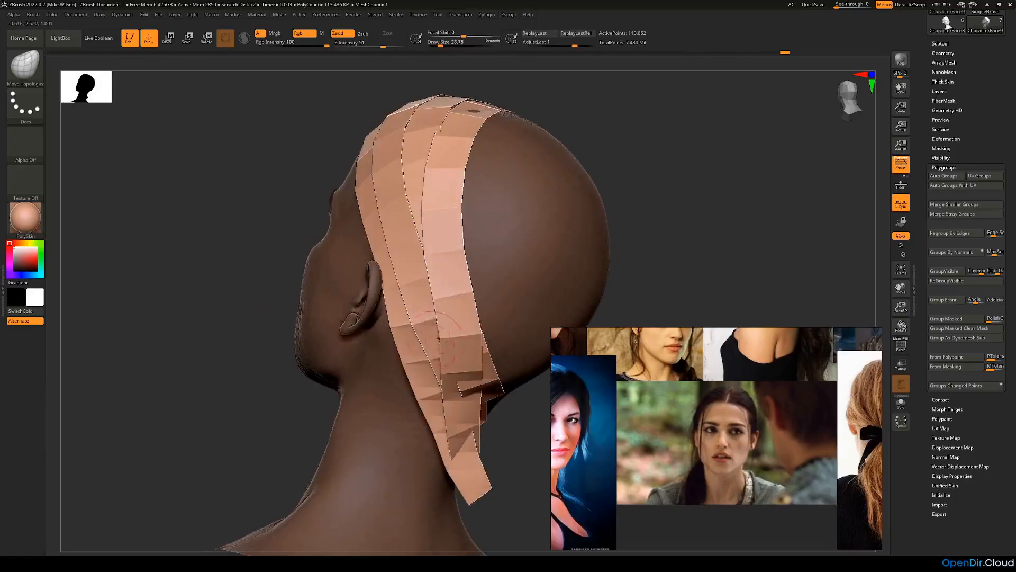
right_click_drag(595, 261, 617, 240)
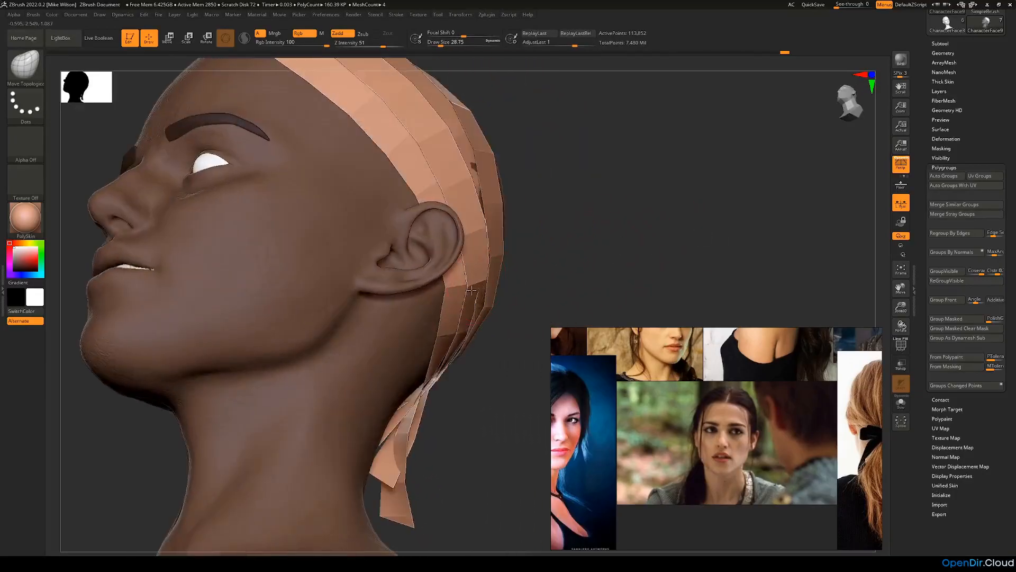
Step: Set the draw size to about 49 and adjust the strips behind the ear toward the nape
key("space")
left_click_drag(476, 315, 503, 315)
mouse_move(466, 337)
right_mouse_down()
mouse_move(477, 339)
mouse_move(460, 347)
right_mouse_up()
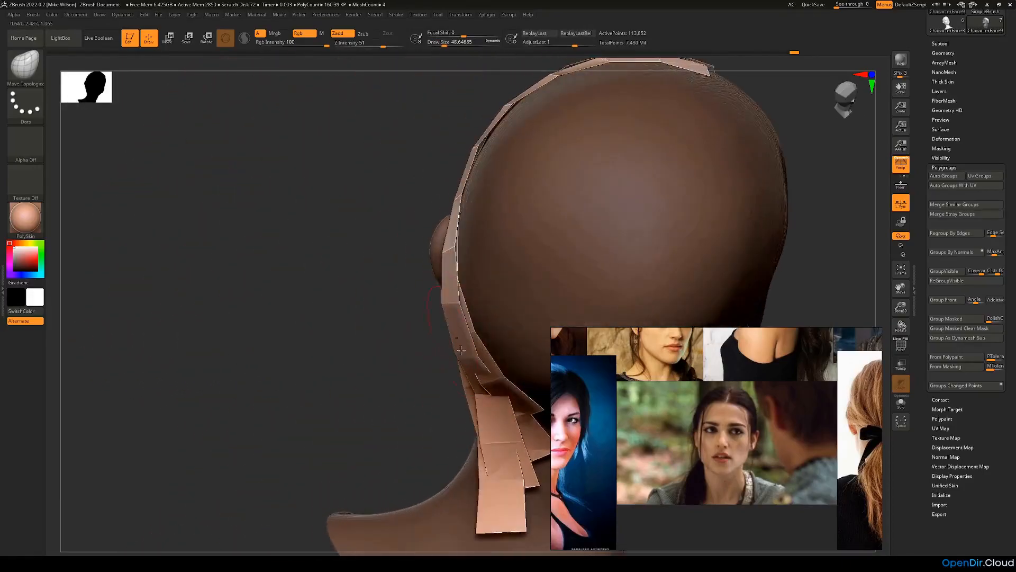
Step: Set the draw size to about 71 and separate the overlapping strips behind the ear and at the nape
key("space")
left_click(482, 384)
left_click_drag(486, 379, 495, 377)
left_click_drag(475, 330, 482, 327)
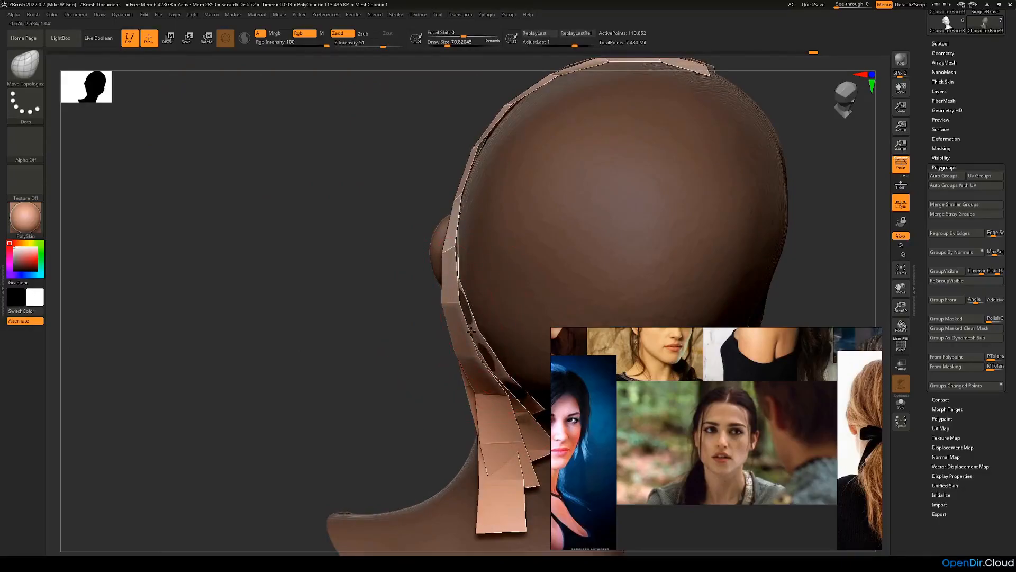
left_click_drag(471, 331, 466, 335)
mouse_move(394, 360)
left_mouse_down()
mouse_move(544, 304)
mouse_move(453, 370)
left_mouse_up()
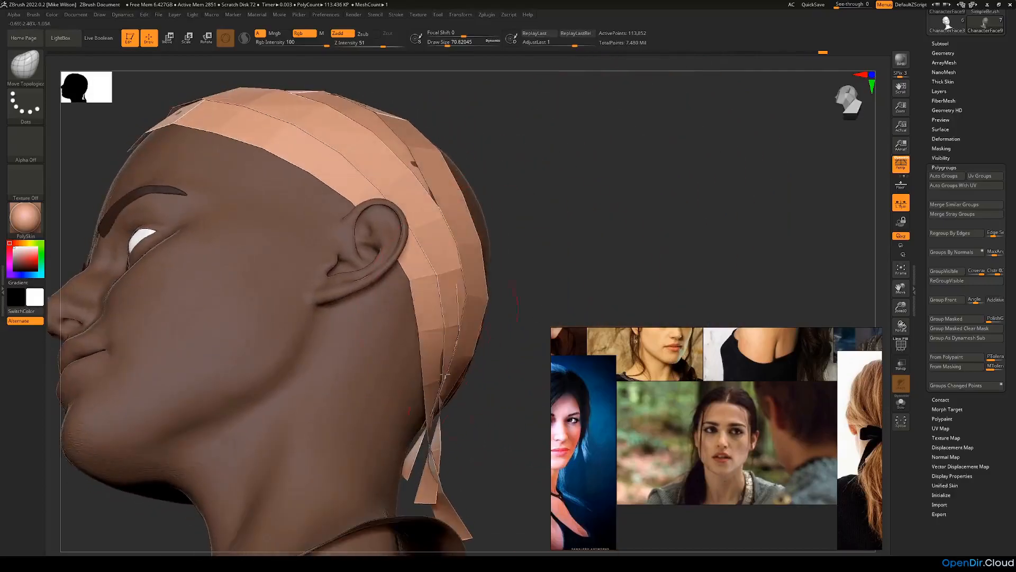
Step: Set the Move Topological draw size to about 65 and gather the strips' lower sections behind the neck
key("b")
key("m")
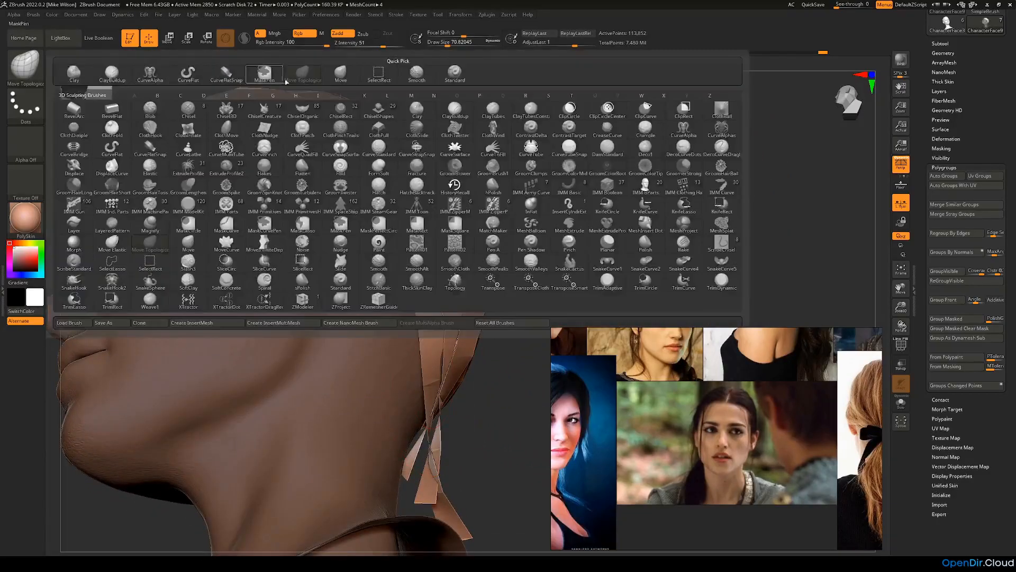
key("v")
key("space")
mouse_move(445, 368)
left_mouse_down()
mouse_move(500, 368)
mouse_move(499, 352)
mouse_move(472, 358)
left_mouse_up()
left_click(27, 68)
left_click(266, 74)
mouse_move(498, 238)
left_mouse_down("alt")
mouse_move(488, 214)
mouse_move(450, 205)
mouse_move(506, 216)
mouse_move(490, 268)
mouse_move(463, 280)
mouse_move(450, 333)
left_mouse_up("alt")
key("space")
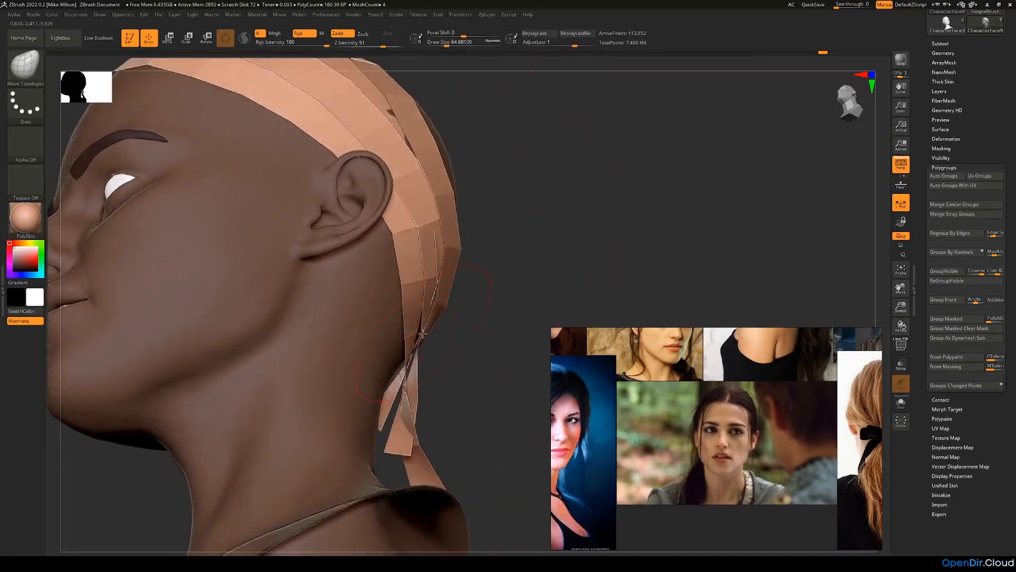
mouse_move(475, 324)
left_mouse_down()
mouse_move(499, 252)
mouse_move(362, 132)
left_mouse_up()
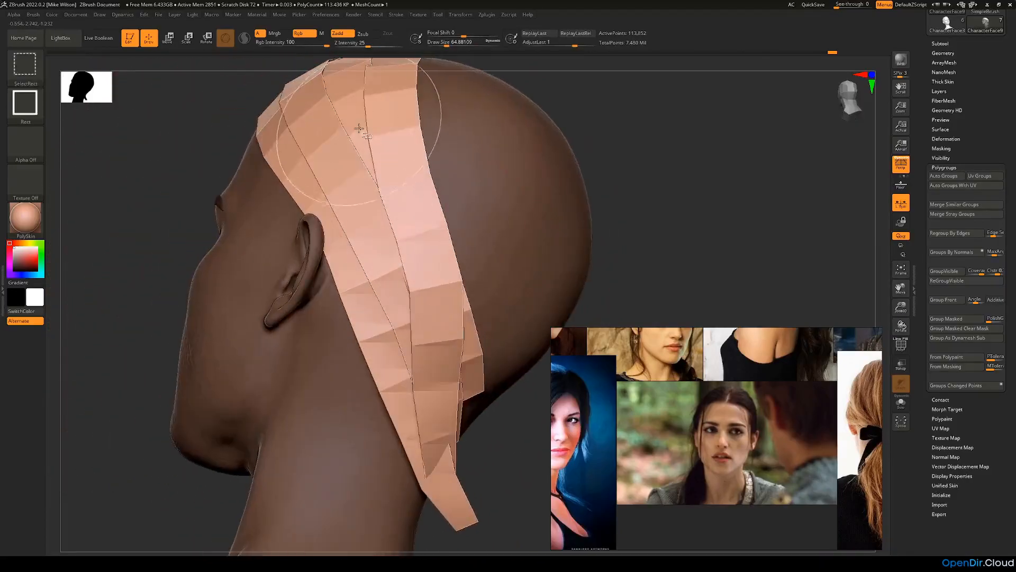
Step: Isolate individual strips at the crown and bring the whole model back to check how they overlap
left_click_drag(685, 177, 372, 158)
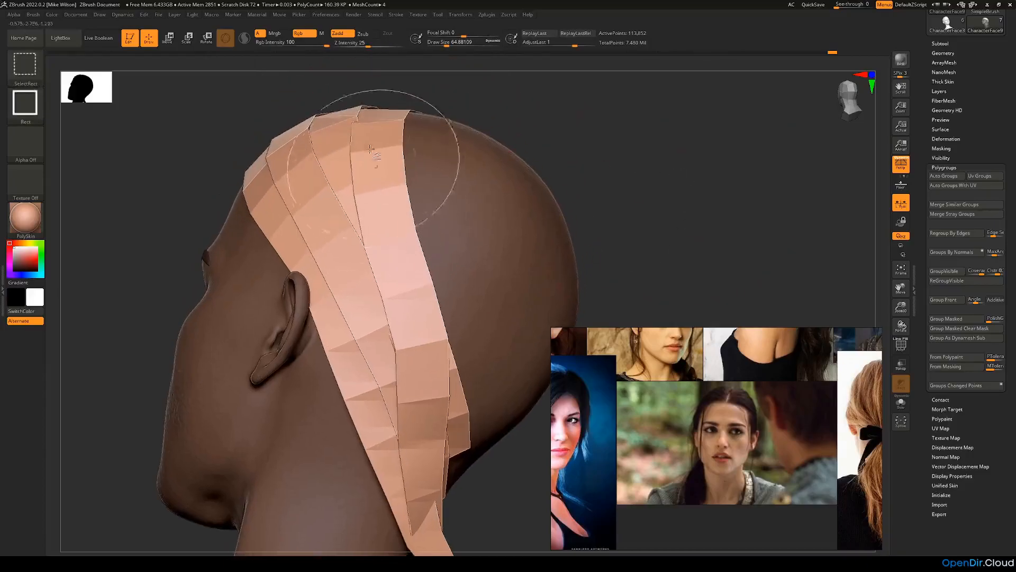
left_click(359, 116, "ctrl+shift")
left_click(532, 124, "ctrl+shift")
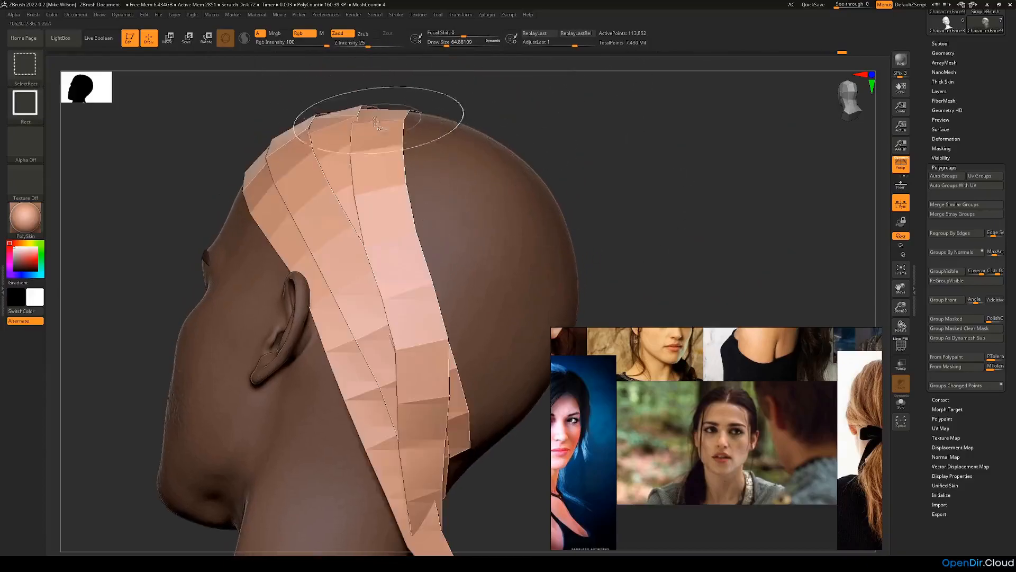
left_click(359, 114, "ctrl+shift")
left_click(567, 102, "ctrl+shift")
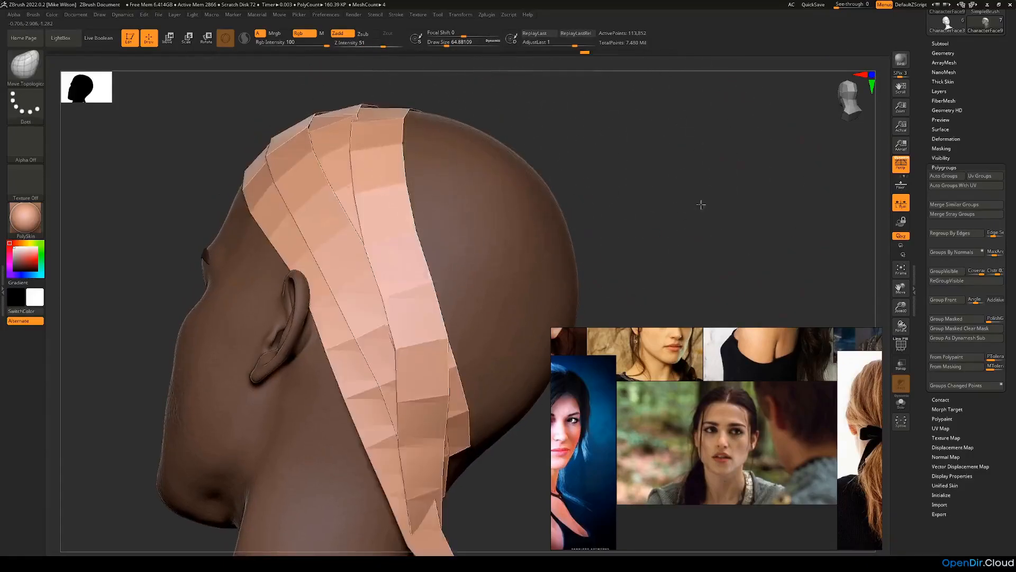
left_click_drag(704, 204, 512, 153)
key("ctrl+shift")
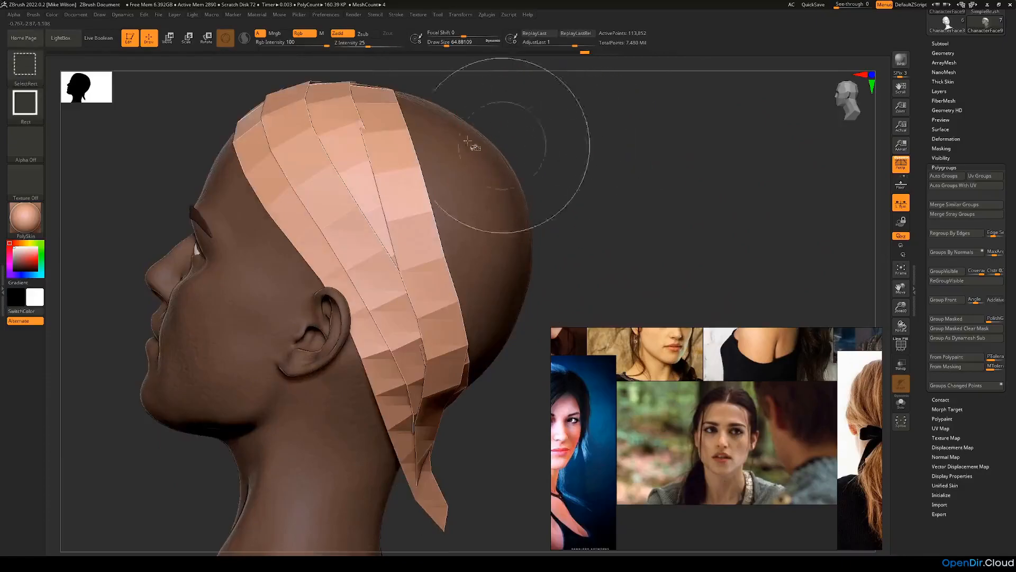
Step: Mask the head and every hair strip except the third one from the hairline
left_click(349, 95, "ctrl+shift")
key("ctrl+shift")
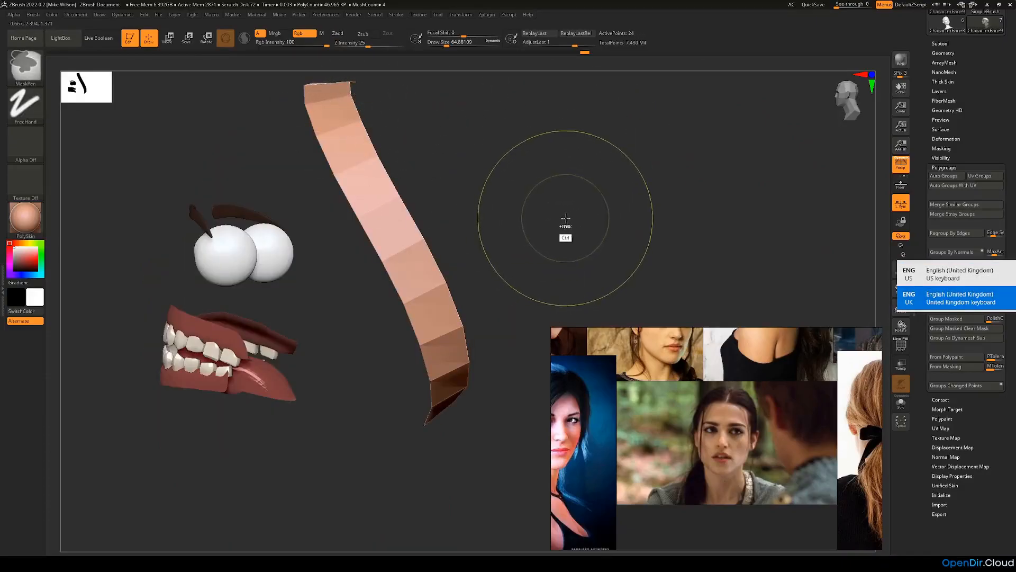
left_click(590, 221, "ctrl+shift")
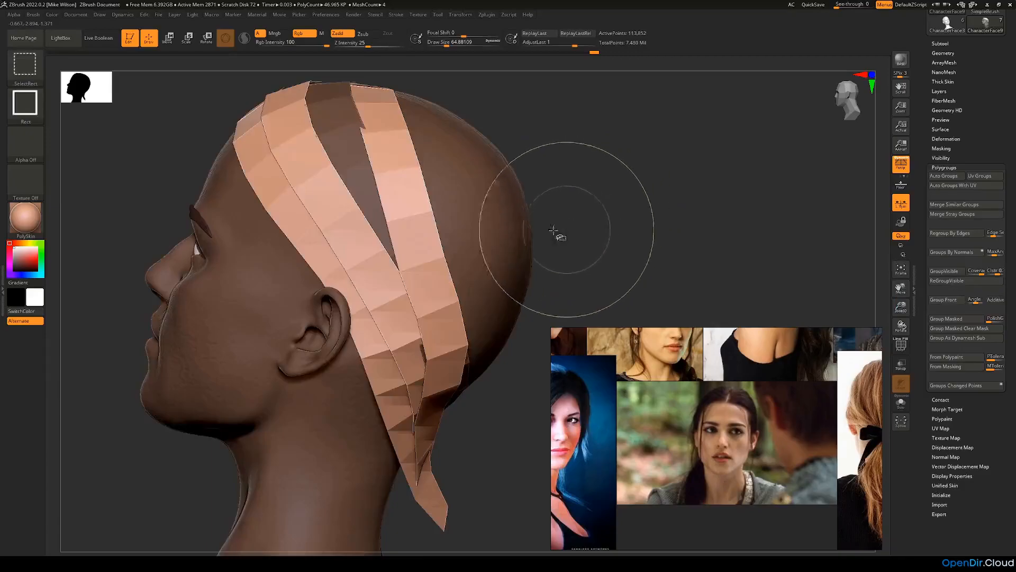
mouse_move(540, 254)
left_mouse_down()
mouse_move(554, 238)
mouse_move(610, 230)
left_mouse_up()
left_click(618, 226, "ctrl")
left_click_drag(225, 405, 649, 263, "alt")
left_click_drag(713, 257, 706, 276)
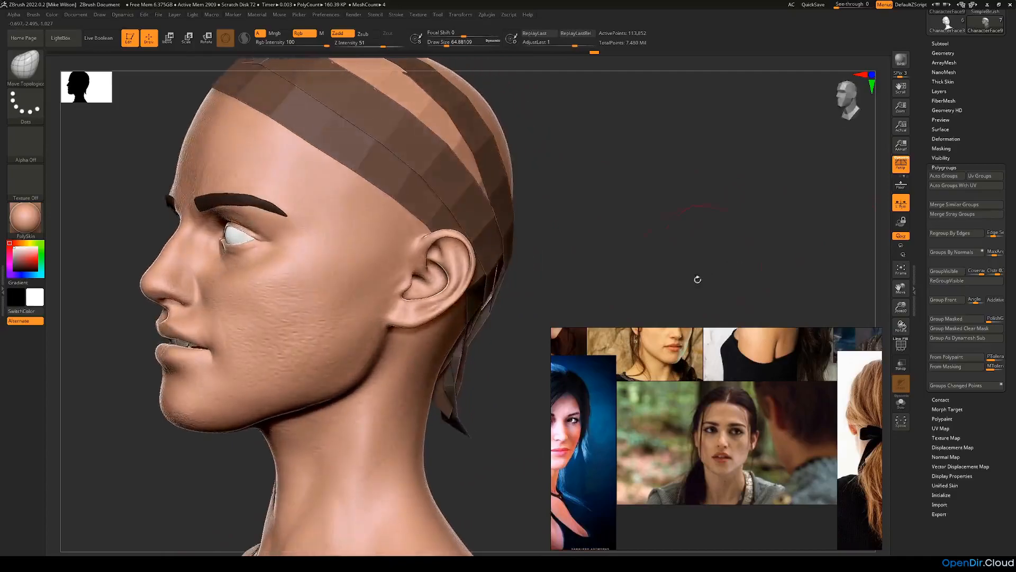
left_click(375, 263, "ctrl+shift")
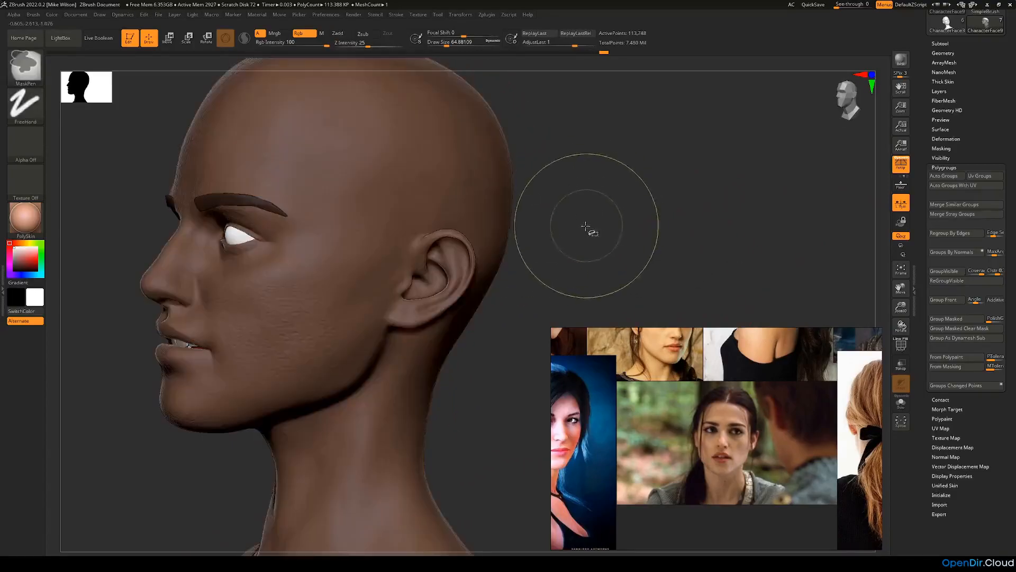
Step: Build up the unmasked third strip along its length using the Standard brush at Z Intensity 16
key("b")
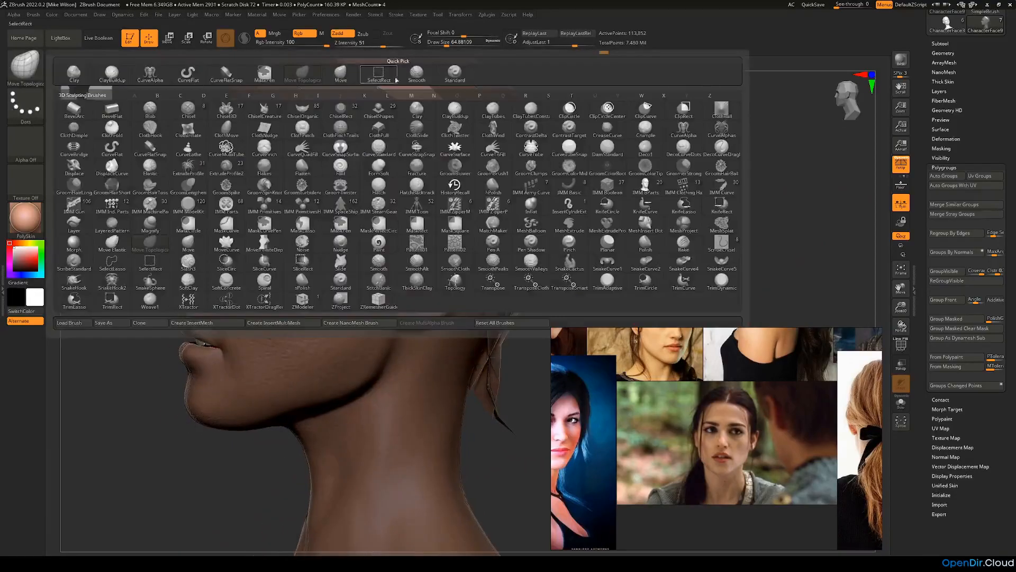
left_click(455, 74)
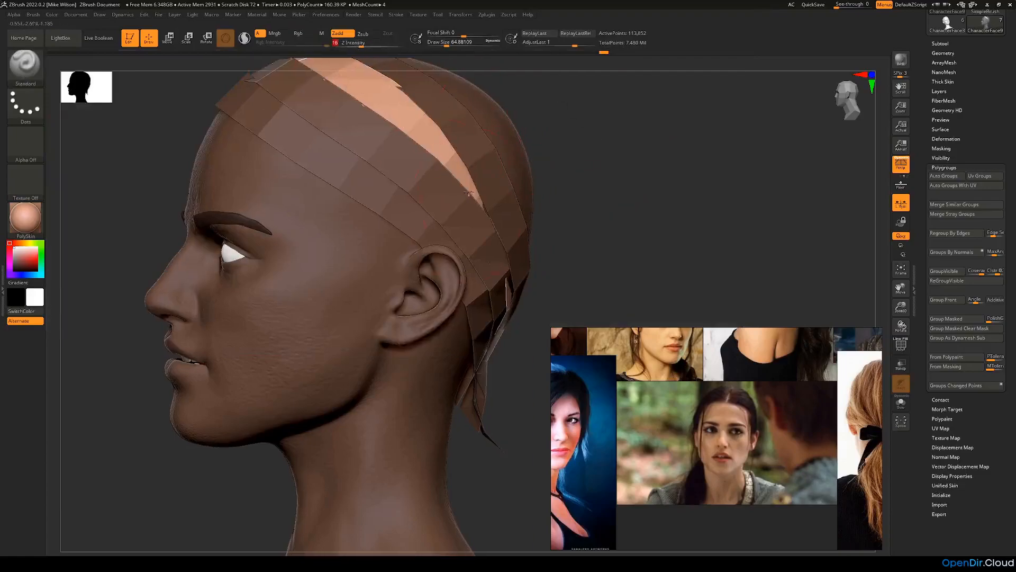
left_click_drag(578, 232, 525, 263)
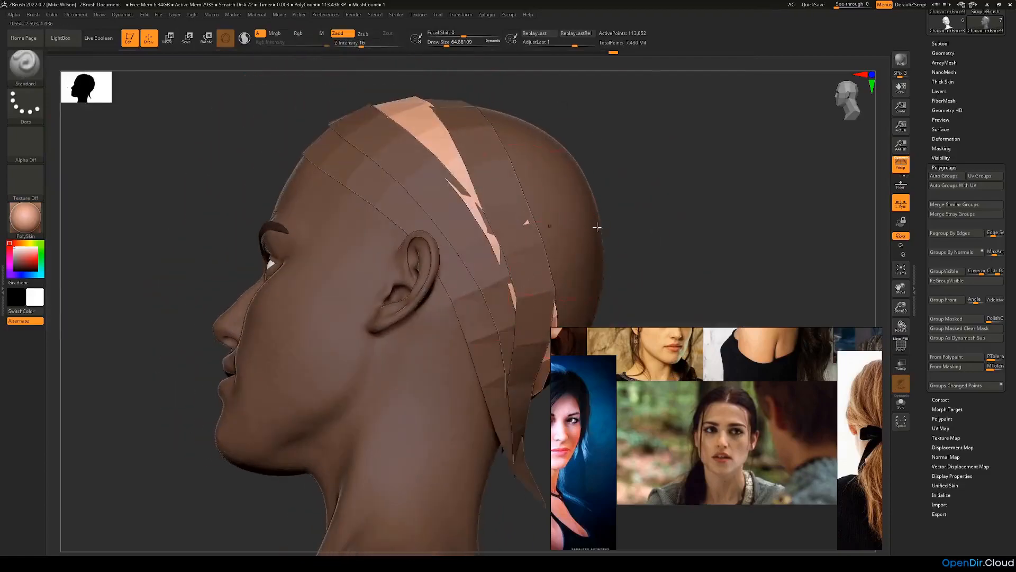
left_click_drag(620, 233, 665, 225)
left_click_drag(602, 236, 545, 227)
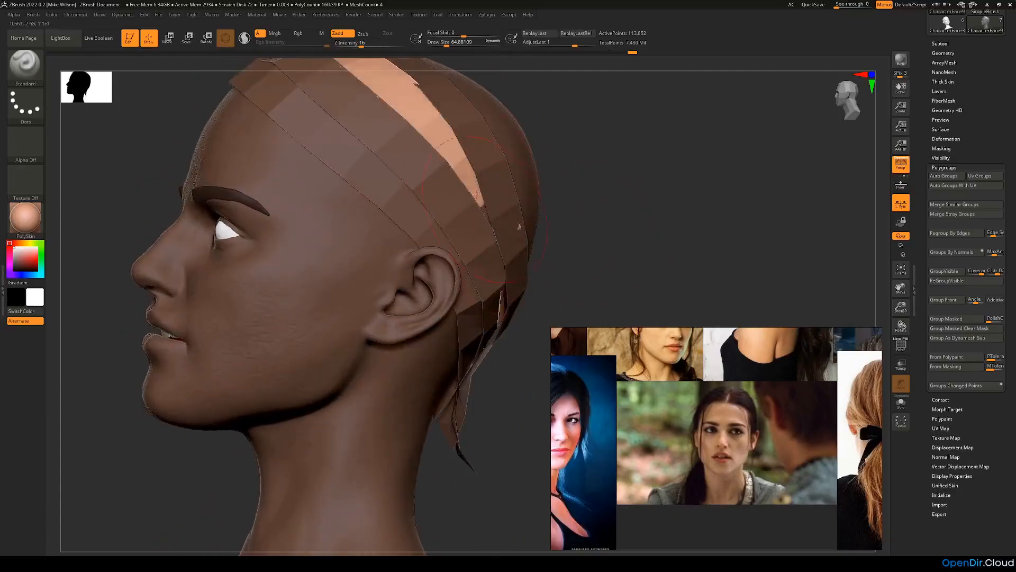
mouse_move(577, 233)
left_mouse_down()
mouse_move(581, 245)
mouse_move(565, 256)
mouse_move(575, 219)
left_mouse_up()
left_click_drag(487, 183, 476, 201)
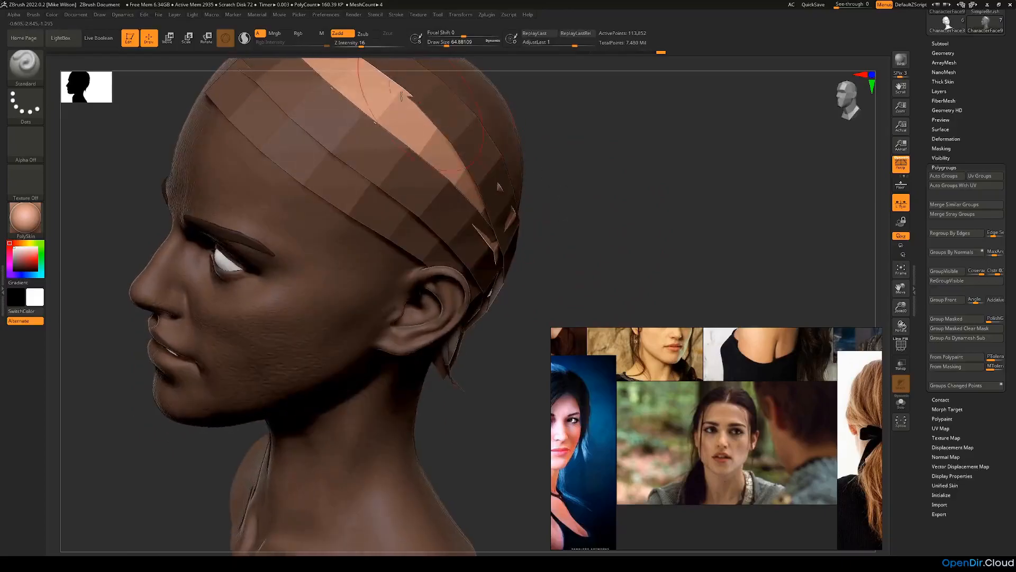
Step: Switch back to the Move Topological brush and clear the mask from the head and strips
left_click(25, 63)
left_click(305, 76)
left_click_drag(576, 204, 456, 279)
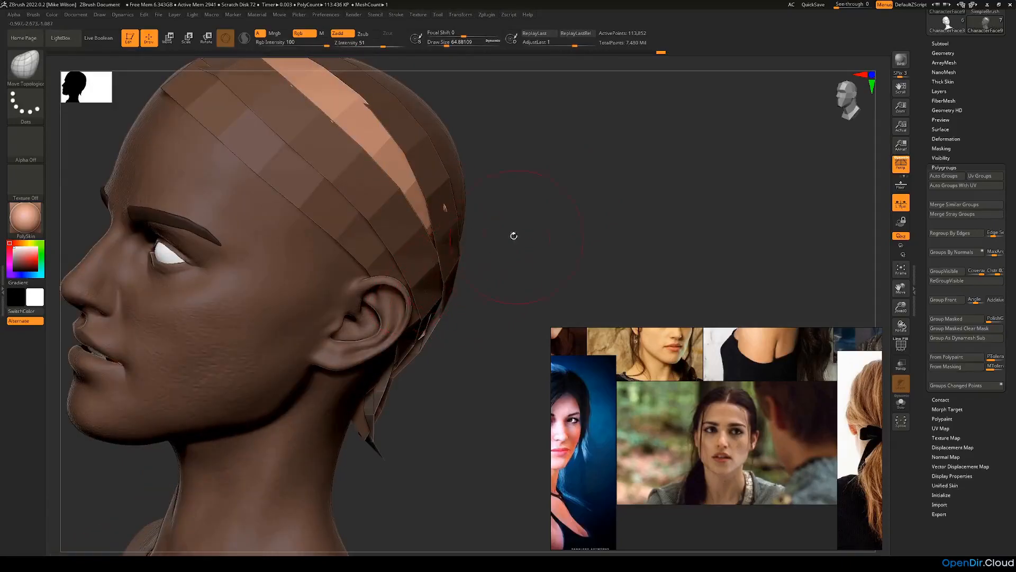
left_click_drag(517, 236, 443, 245)
left_click_drag(318, 292, 335, 324, "ctrl")
left_click_drag(336, 324, 307, 332)
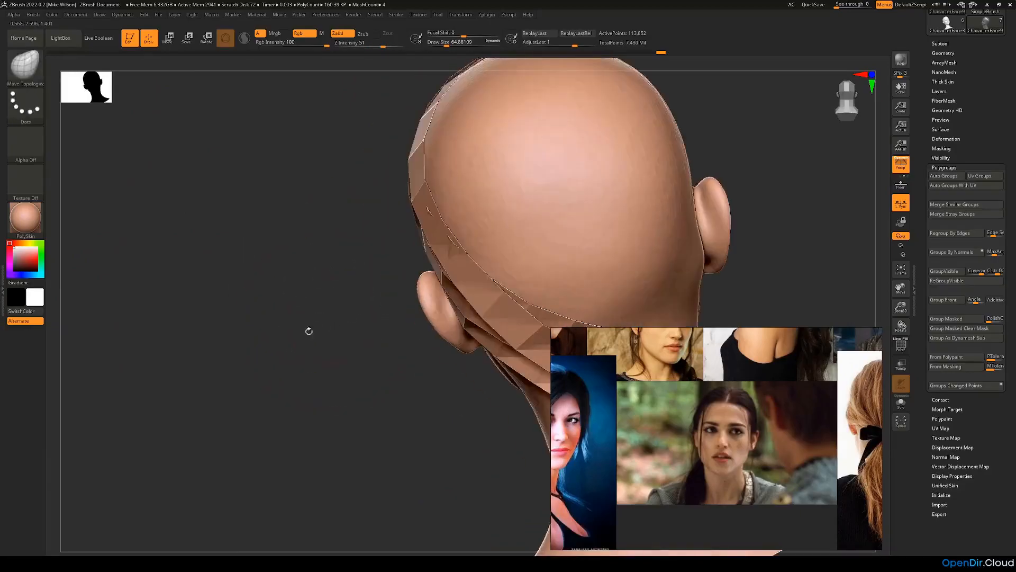
Step: Set the draw size to about 22 and adjust the strip edges just behind the ear
mouse_move(359, 289)
left_mouse_down()
mouse_move(491, 266)
mouse_move(449, 268)
mouse_move(462, 265)
left_mouse_up()
key("space")
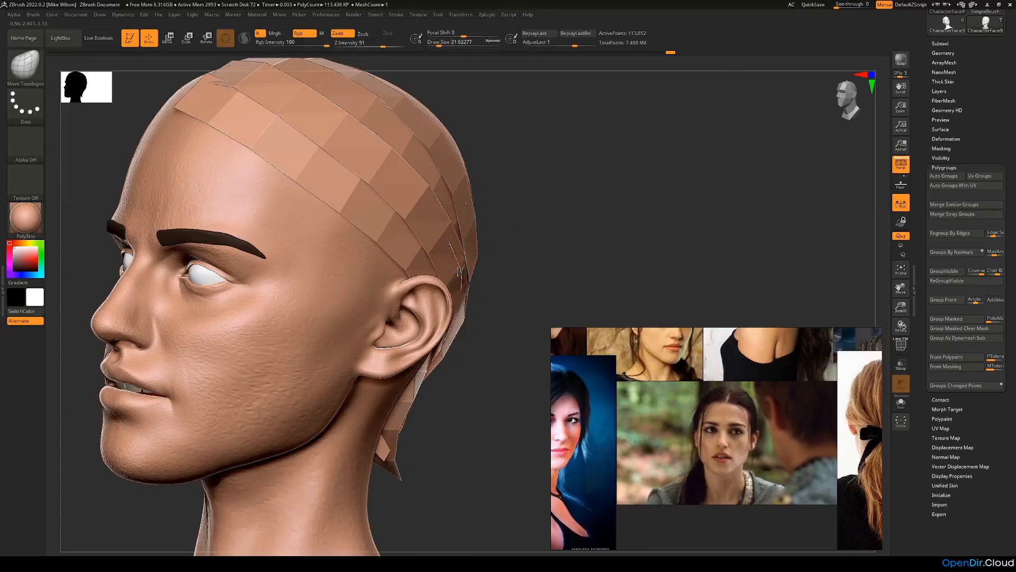
mouse_move(525, 262)
left_mouse_down()
mouse_move(513, 268)
mouse_move(547, 227)
mouse_move(525, 225)
mouse_move(542, 279)
mouse_move(529, 268)
mouse_move(544, 271)
mouse_move(555, 239)
mouse_move(535, 233)
left_mouse_up()
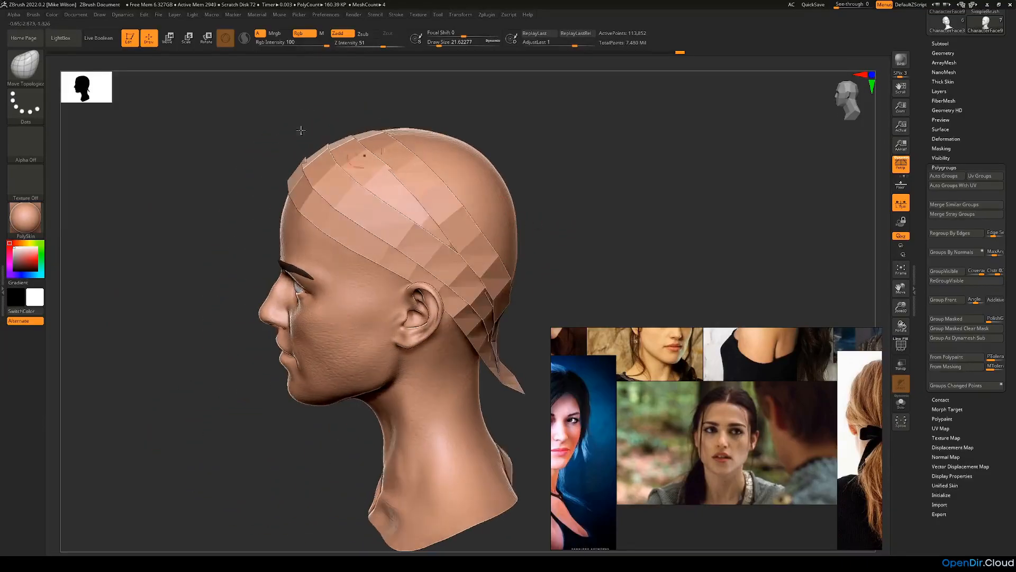
Step: Draw a flat strip down the back of the head from crown to nape with the CurveFlatSnap brush and adjust its curve
left_click(25, 64)
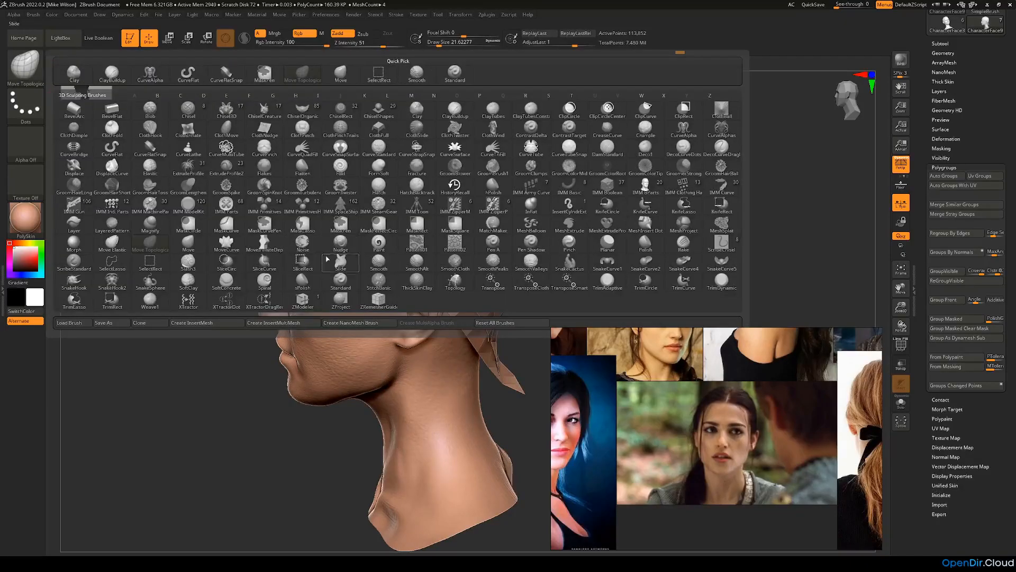
left_click(150, 151)
left_click_drag(545, 208, 471, 97)
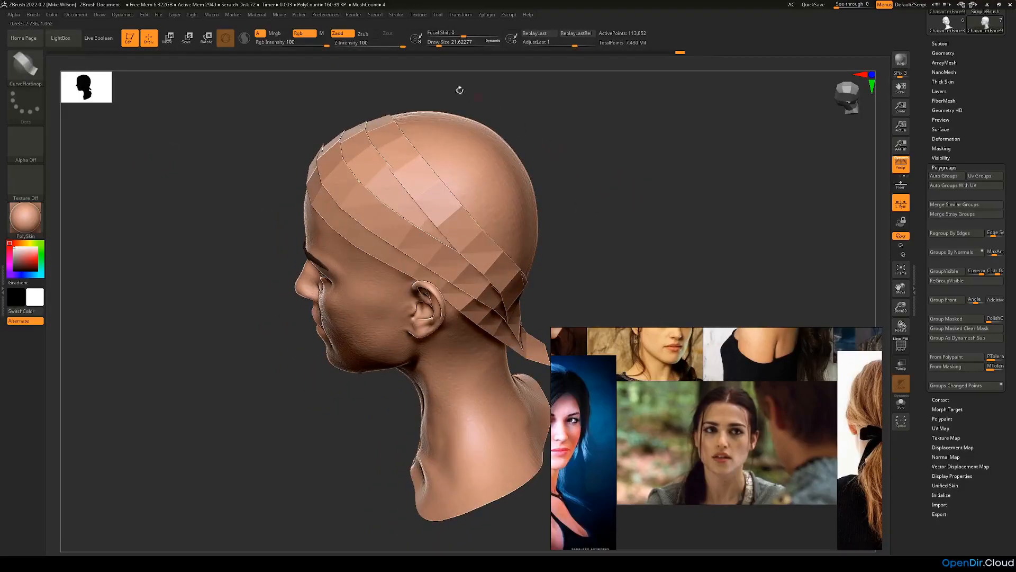
left_click_drag(570, 148, 558, 216)
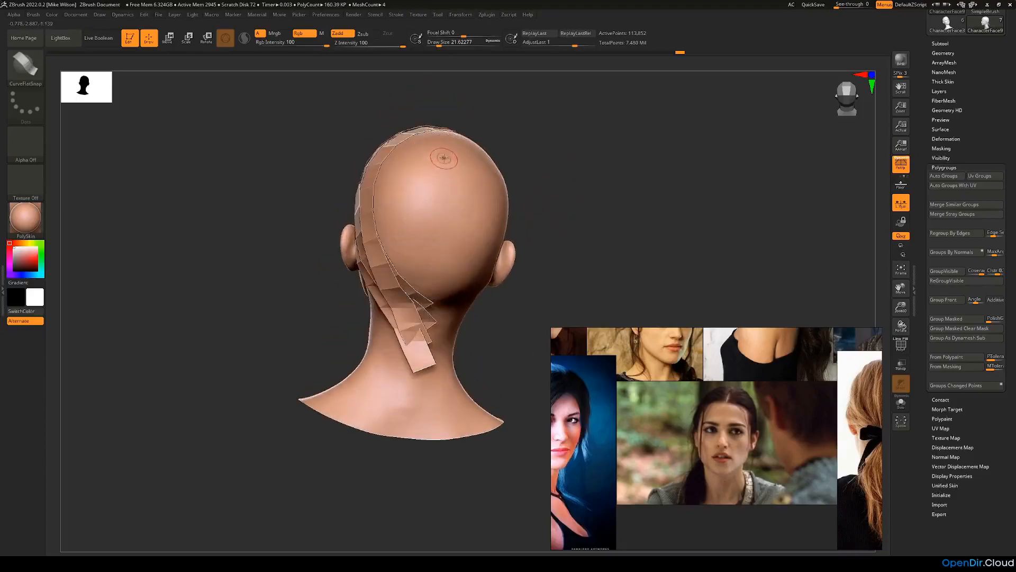
left_click_drag(414, 324, 416, 326)
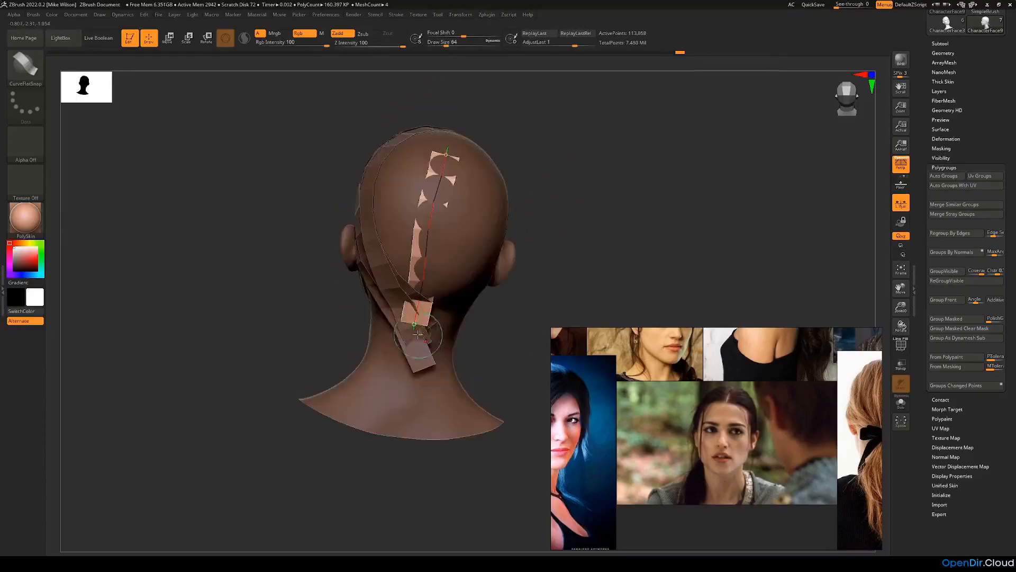
left_click_drag(556, 196, 547, 223)
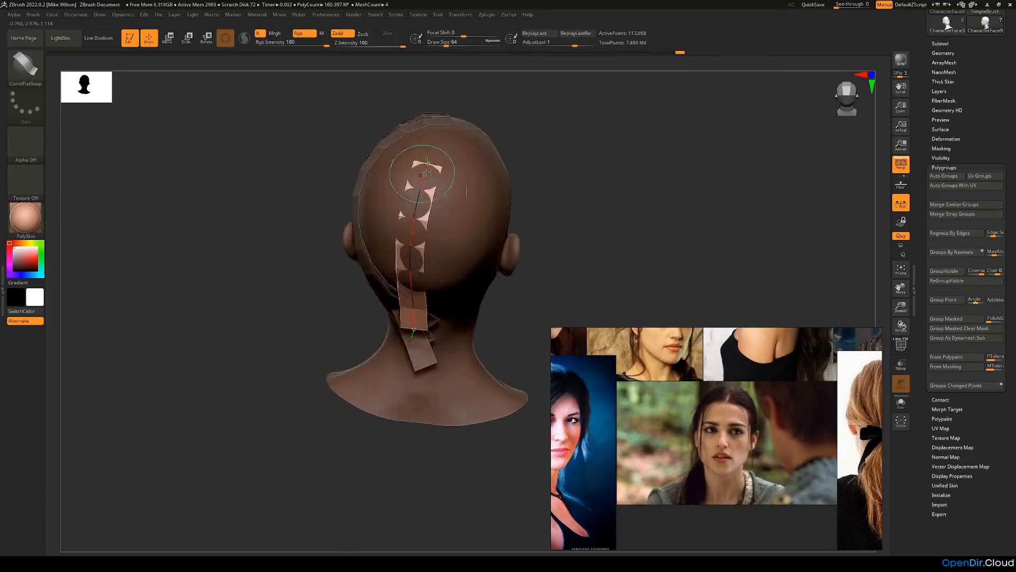
left_click_drag(428, 162, 444, 160)
mouse_move(528, 153)
left_mouse_down()
mouse_move(535, 174)
mouse_move(581, 182)
mouse_move(570, 159)
left_mouse_up()
left_click_drag(540, 256, 552, 287)
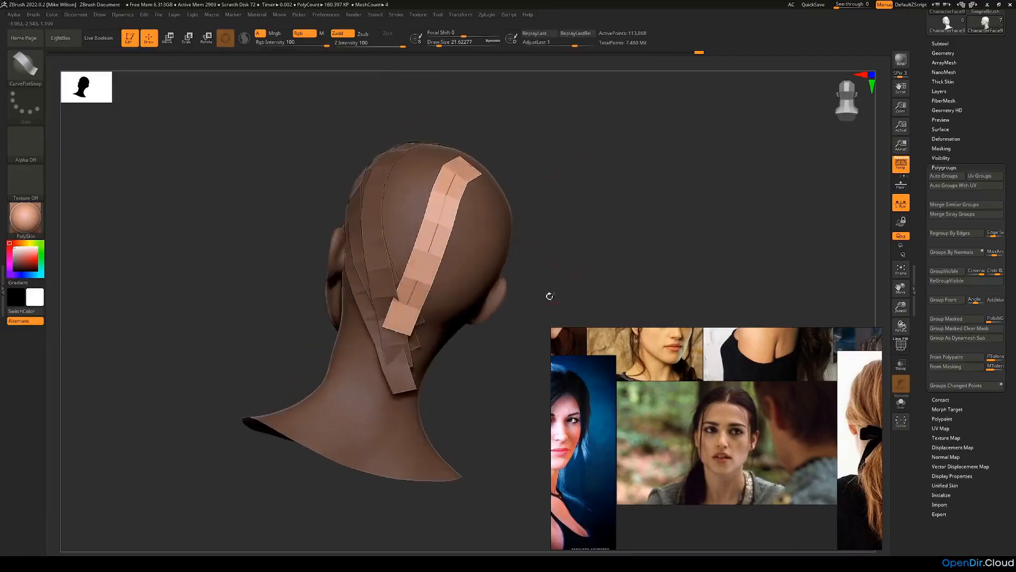
Step: Adjust the new back strip's lower end at the nape from a straight back view
left_click(557, 345)
left_click_drag(501, 347, 523, 344, "shift")
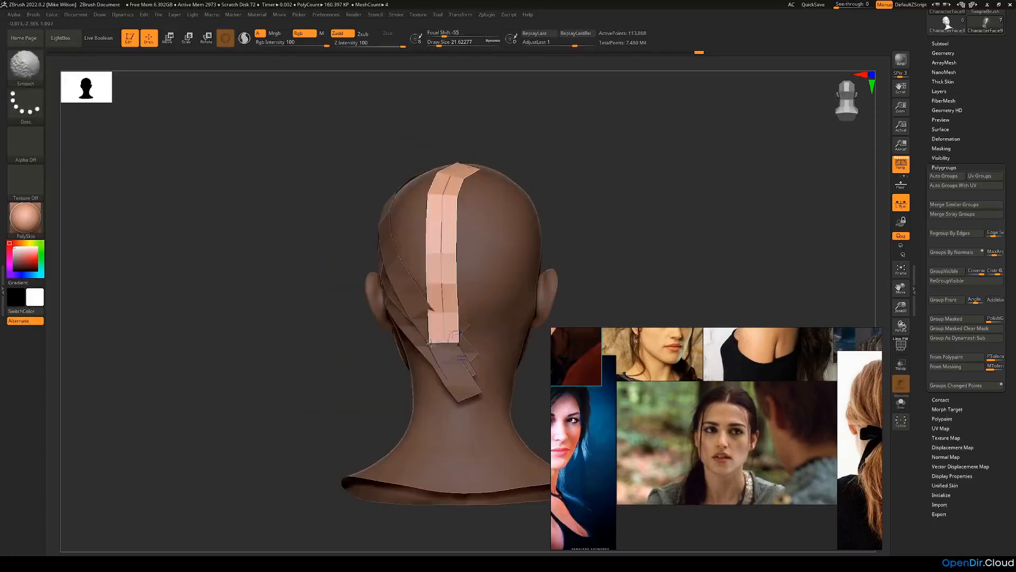
left_click_drag(443, 342, 451, 348)
left_click_drag(567, 231, 498, 173)
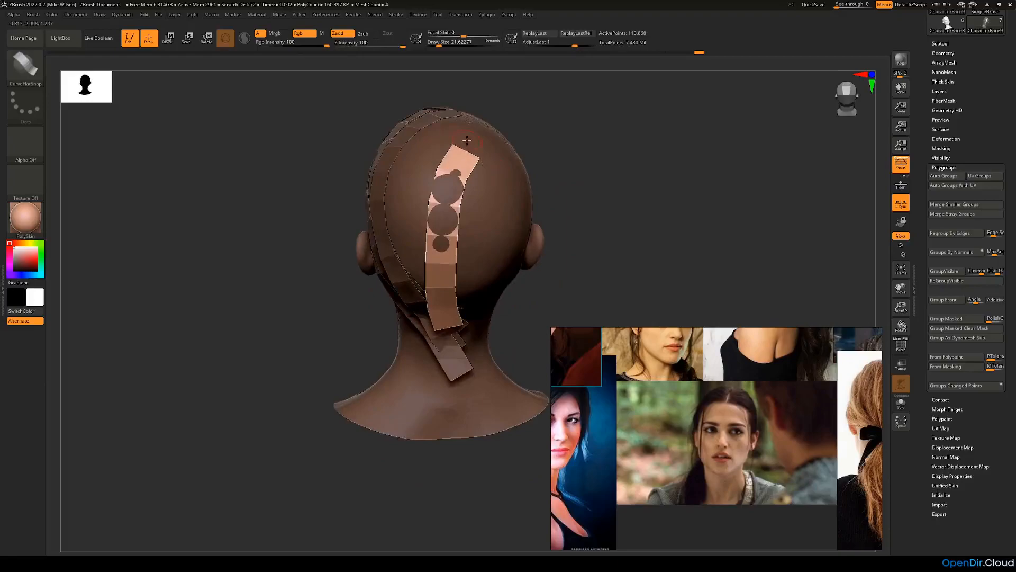
Step: Draw a second curve strip from the crown to the nape on the ear side of the first back strip
left_click_drag(428, 328, 428, 323)
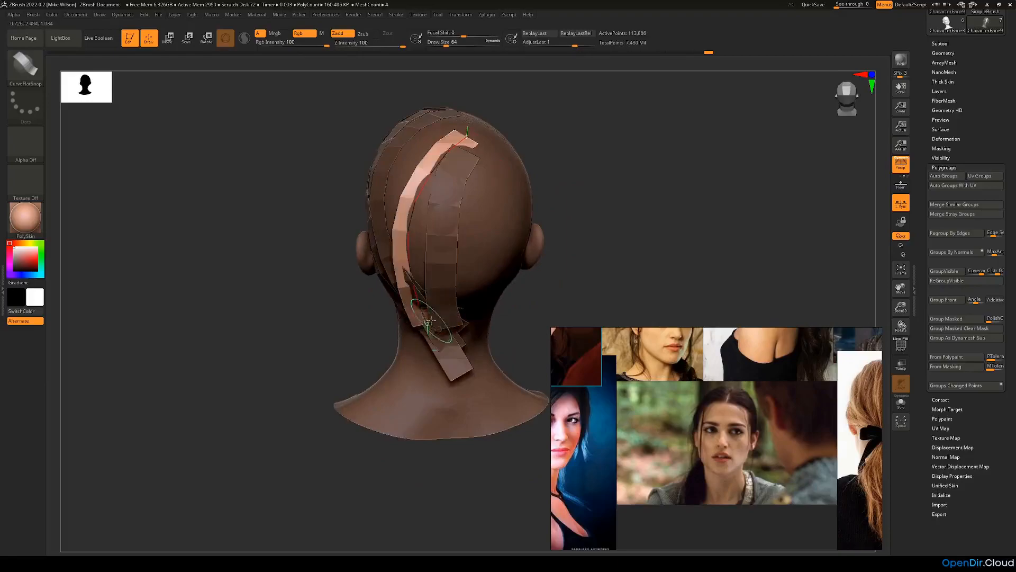
mouse_move(523, 143)
left_mouse_down()
mouse_move(507, 154)
mouse_move(472, 137)
left_mouse_up()
left_click(515, 157)
right_click_drag(519, 167, 531, 149)
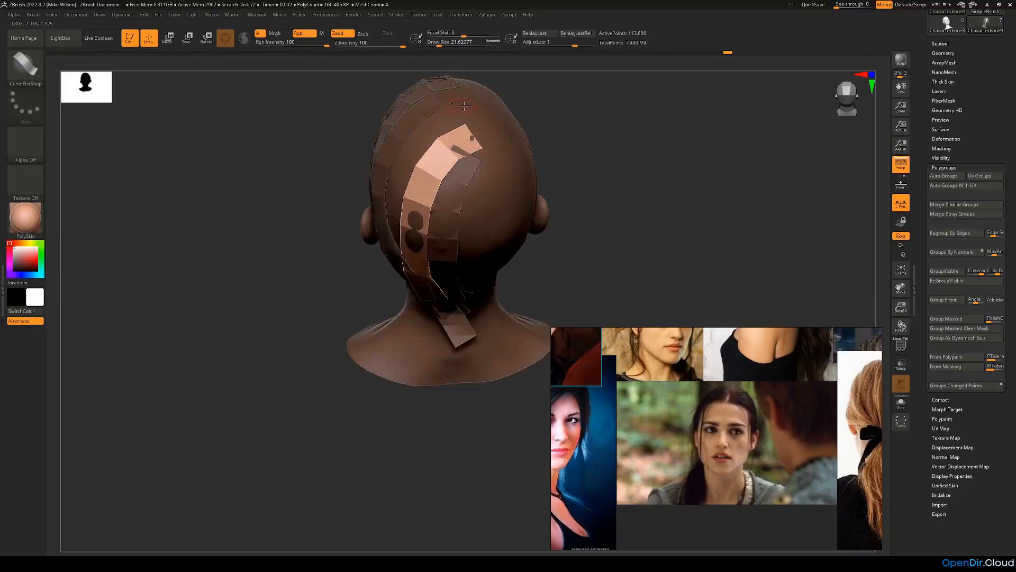
Step: Add a third curve strip filling the gap toward the side strips, extending its tail below the nape
left_click_drag(417, 295, 421, 302)
mouse_move(332, 298)
right_mouse_down()
mouse_move(394, 320)
mouse_move(378, 316)
right_mouse_up()
mouse_move(525, 317)
right_mouse_down()
mouse_move(543, 323)
mouse_move(461, 349)
mouse_move(521, 341)
right_mouse_up()
mouse_move(387, 343)
left_mouse_down()
mouse_move(421, 336)
mouse_move(406, 342)
left_mouse_up()
left_click_drag(384, 279, 397, 283)
right_click_drag(516, 339, 437, 367, "alt")
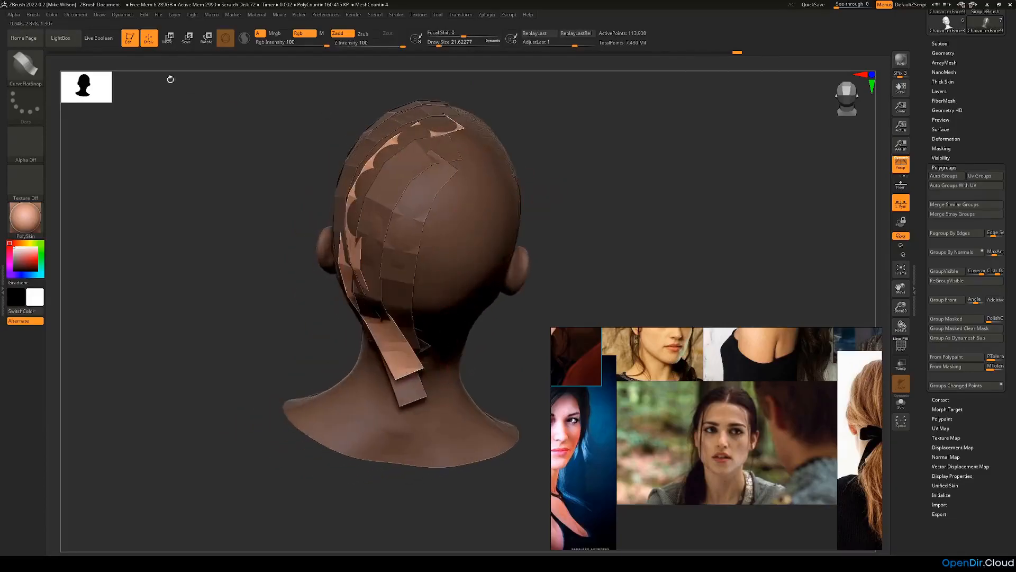
Step: Use the Move brush with a draw size of about 132 to pull the newest strip's upper part out over the skull
key("b")
key("m")
key("v")
key("space")
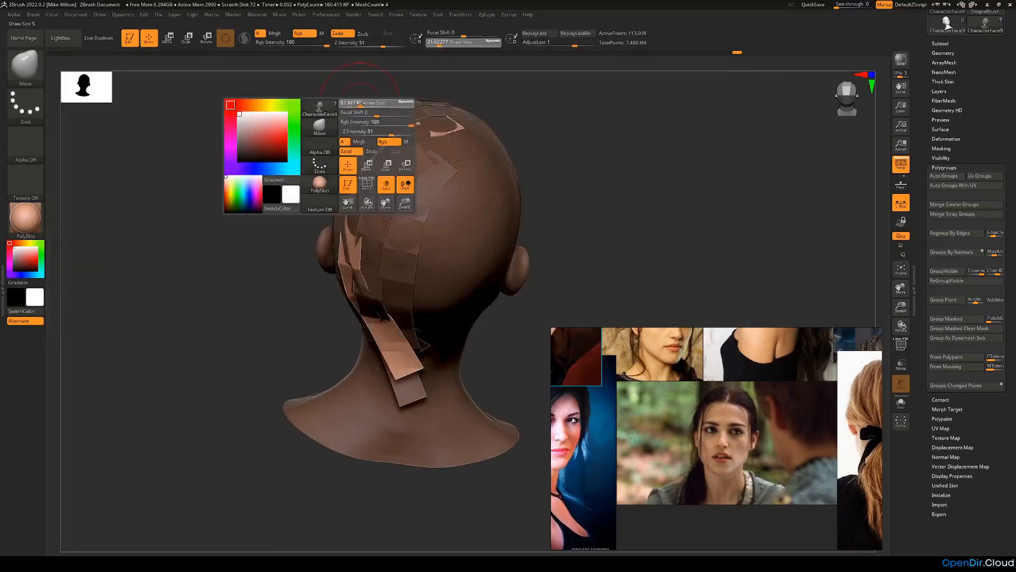
right_click_drag(498, 124, 372, 173)
mouse_move(386, 165)
left_mouse_down()
mouse_move(379, 159)
mouse_move(383, 181)
left_mouse_up()
key("space")
left_click_drag(377, 182, 370, 176)
right_click_drag(280, 185, 365, 185)
left_click_drag(369, 184, 364, 180)
right_click_drag(405, 160, 352, 164)
mouse_move(440, 149)
left_mouse_down()
mouse_move(439, 130)
mouse_move(458, 132)
left_mouse_up()
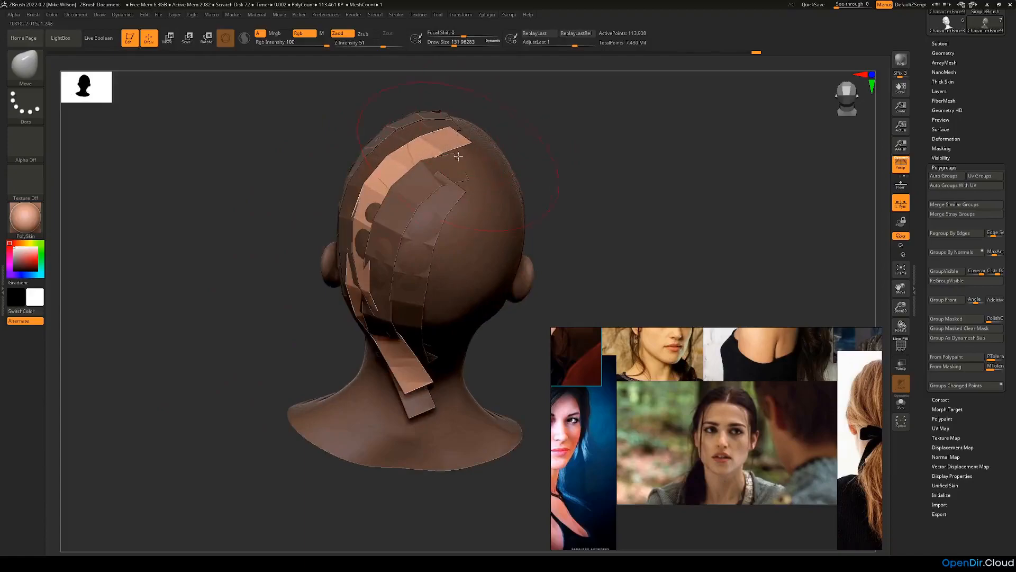
Step: Shape the newest strip's middle and lower sections to cover the gap between the side and back strips
right_click_drag(564, 187, 560, 221)
left_click_drag(451, 236, 457, 239)
mouse_move(466, 241)
right_mouse_down()
mouse_move(546, 254)
mouse_move(549, 241)
right_mouse_up()
left_click_drag(461, 241, 469, 238)
mouse_move(469, 239)
right_mouse_down()
mouse_move(500, 231)
mouse_move(494, 206)
right_mouse_up()
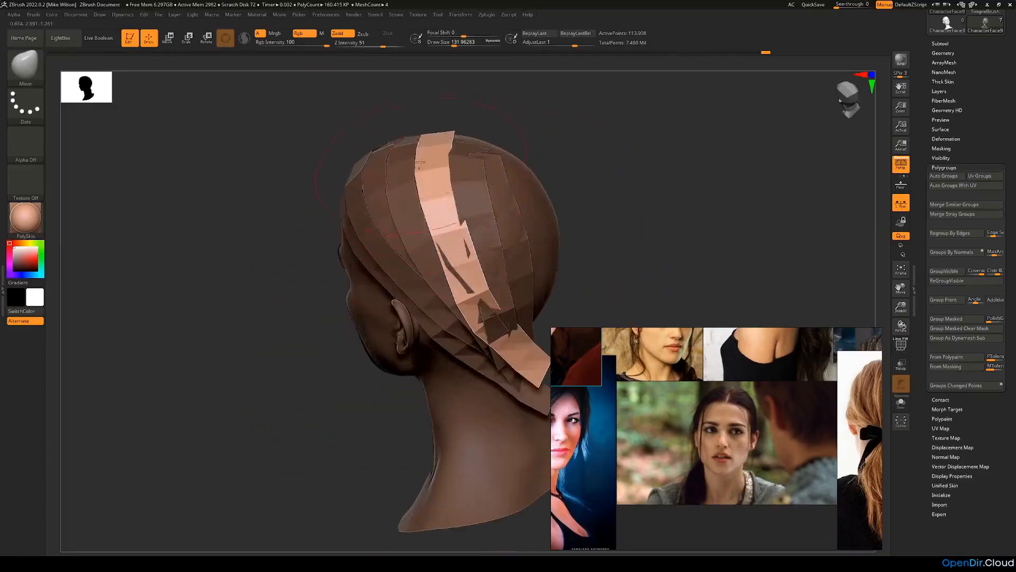
right_click_drag(560, 174, 440, 200)
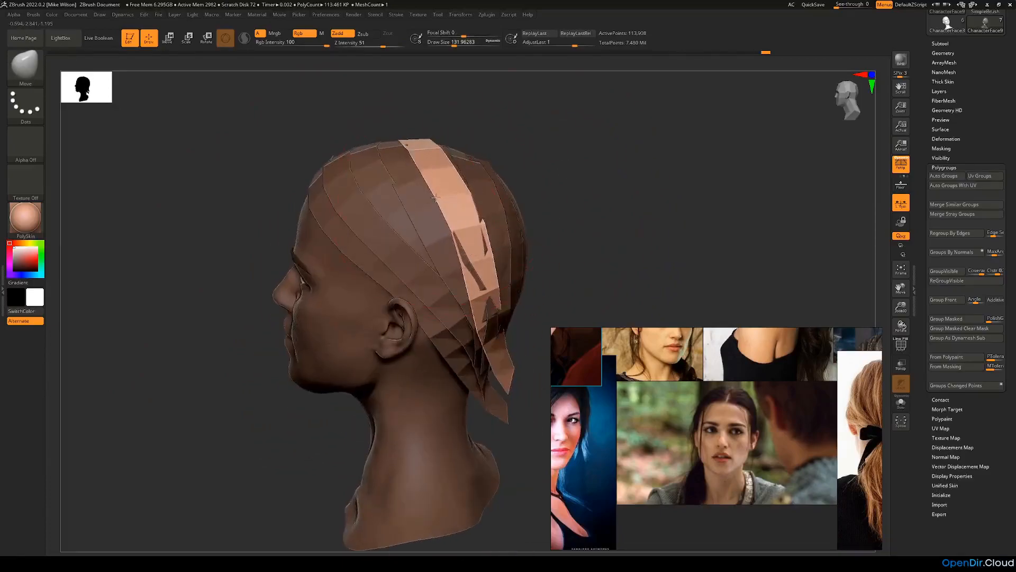
right_click_drag(507, 199, 521, 210)
right_click_drag(566, 182, 579, 215)
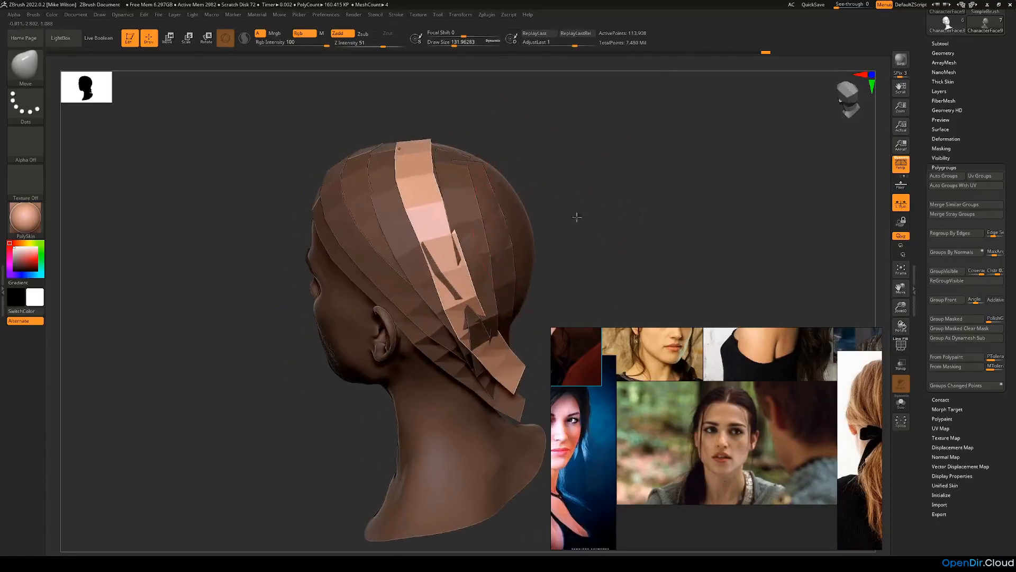
Step: Clear the mask, isolate the back strip nearest the head's centre, and mask everything else so only that strip stays editable
left_click_drag(560, 204, 552, 239, "ctrl")
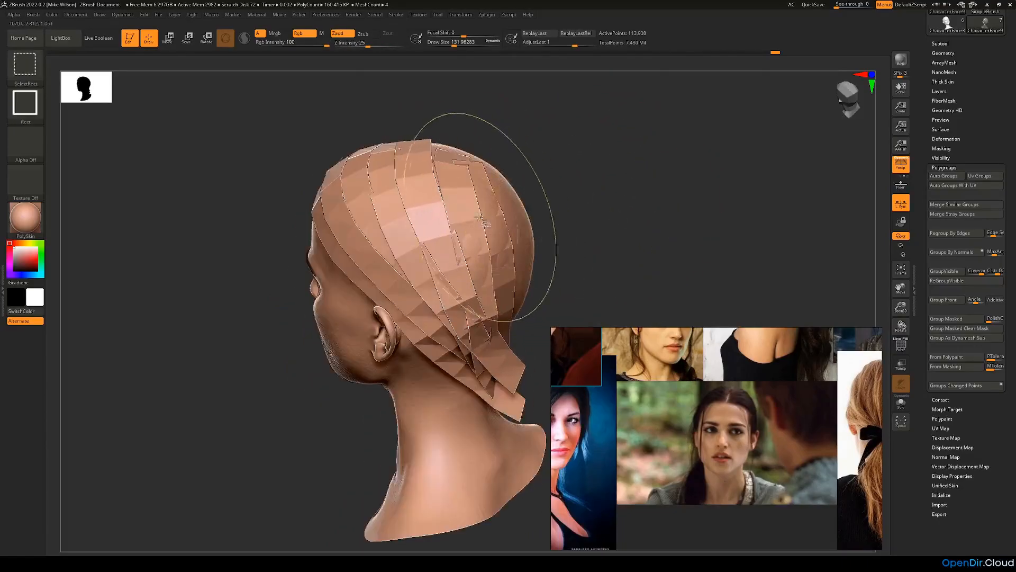
left_click(474, 222, "ctrl+shift")
left_click(545, 200, "ctrl+shift")
left_click(434, 159, "ctrl+shift")
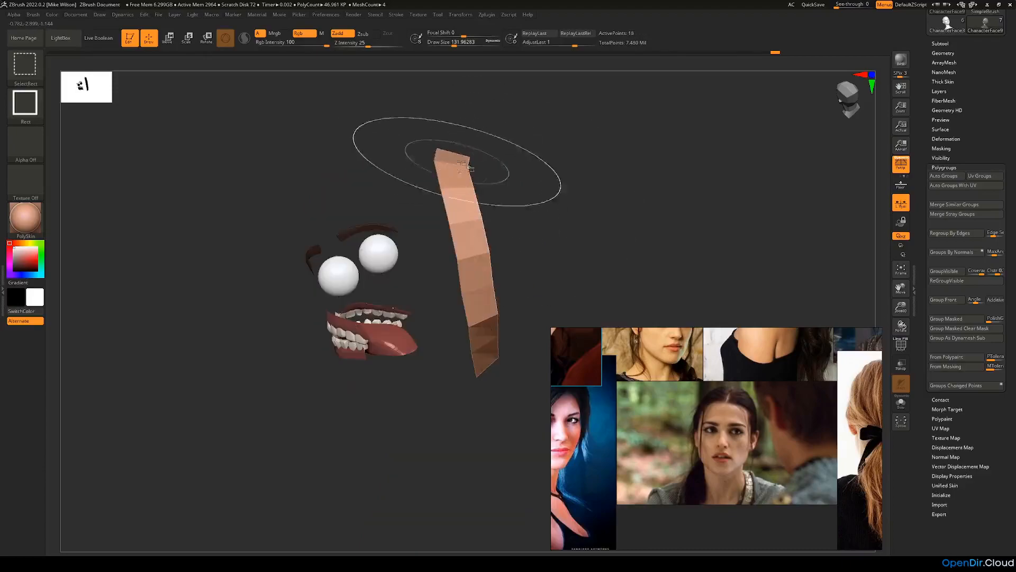
left_click(595, 170, "ctrl")
left_click(622, 199, "ctrl+shift")
left_click(623, 199, "ctrl")
Step: Pull the unmasked back strip's upper end and middle outward over the skull with the Move brush
mouse_move(565, 202)
left_mouse_down()
mouse_move(567, 188)
mouse_move(536, 158)
left_mouse_up()
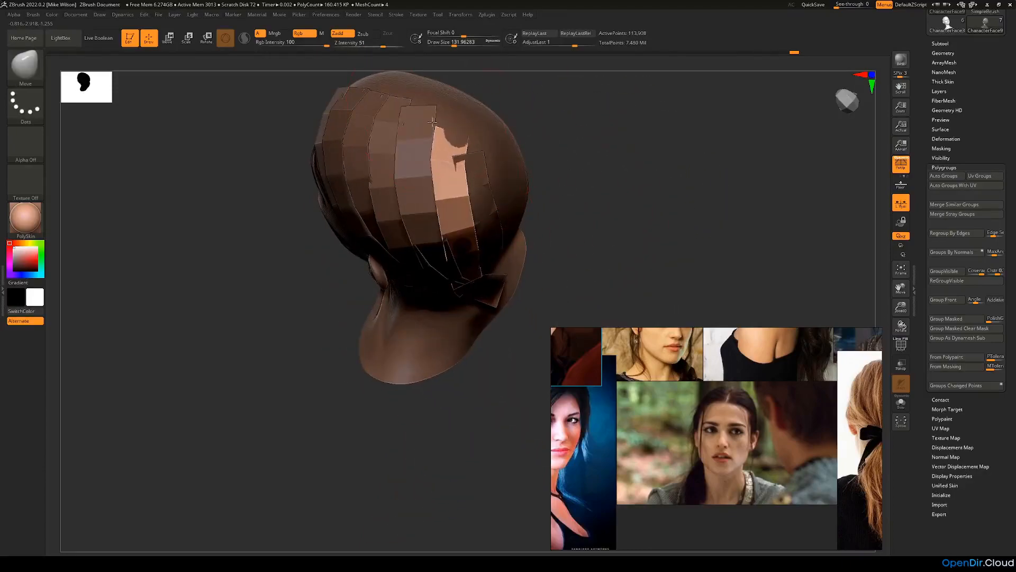
left_click_drag(435, 110, 525, 139)
key("space")
left_click_drag(452, 151, 443, 178)
left_click_drag(503, 127, 450, 159)
left_click_drag(440, 98, 444, 98)
Step: Fit the back strip's middle and lower sections to the skull at a draw size of about 104, and clear the mask
left_click_drag(539, 130, 565, 175)
key("space")
left_click_drag(565, 176, 474, 228)
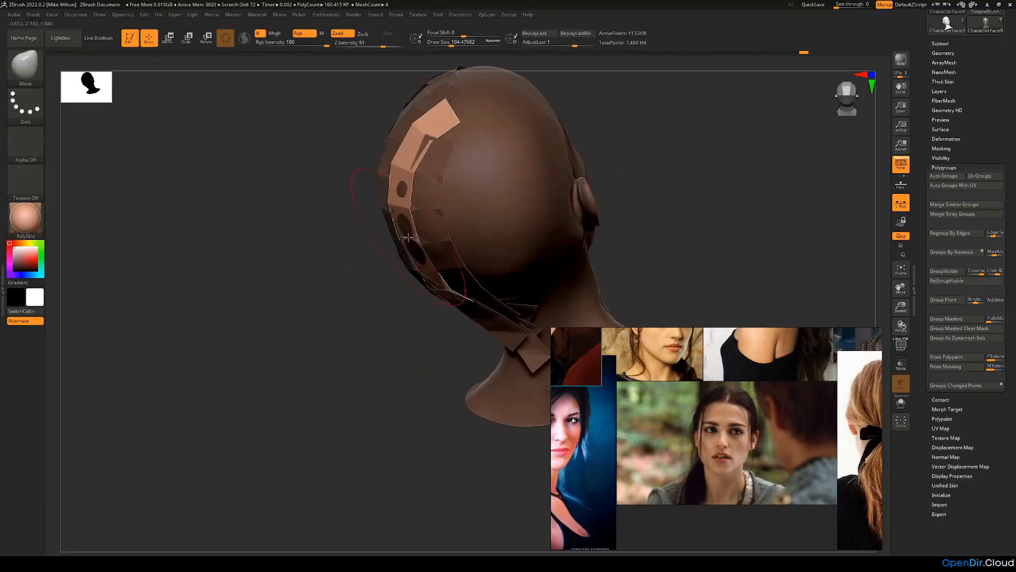
mouse_move(358, 259)
left_mouse_down()
mouse_move(513, 256)
mouse_move(439, 223)
left_mouse_up()
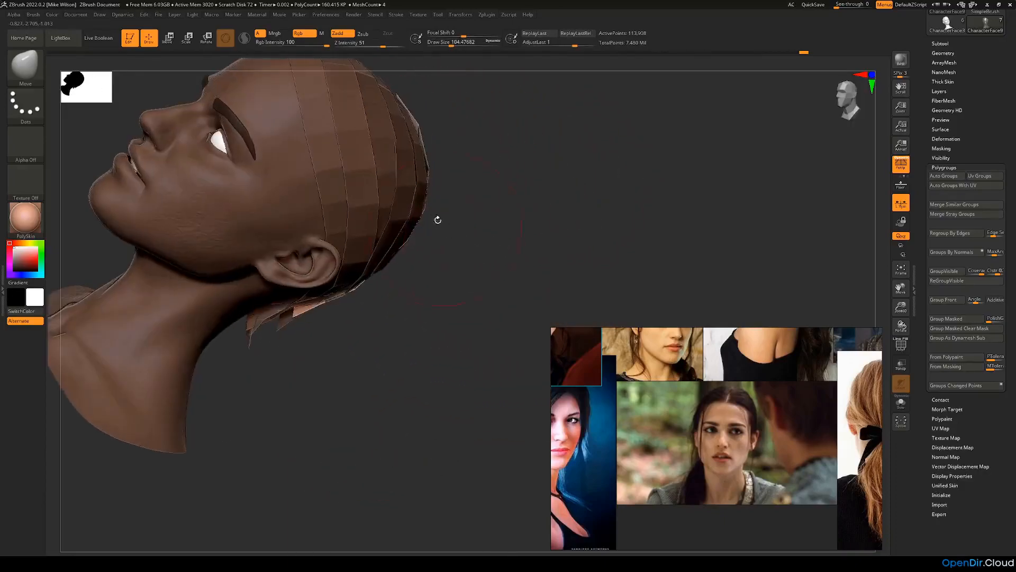
left_click_drag(429, 168, 506, 196)
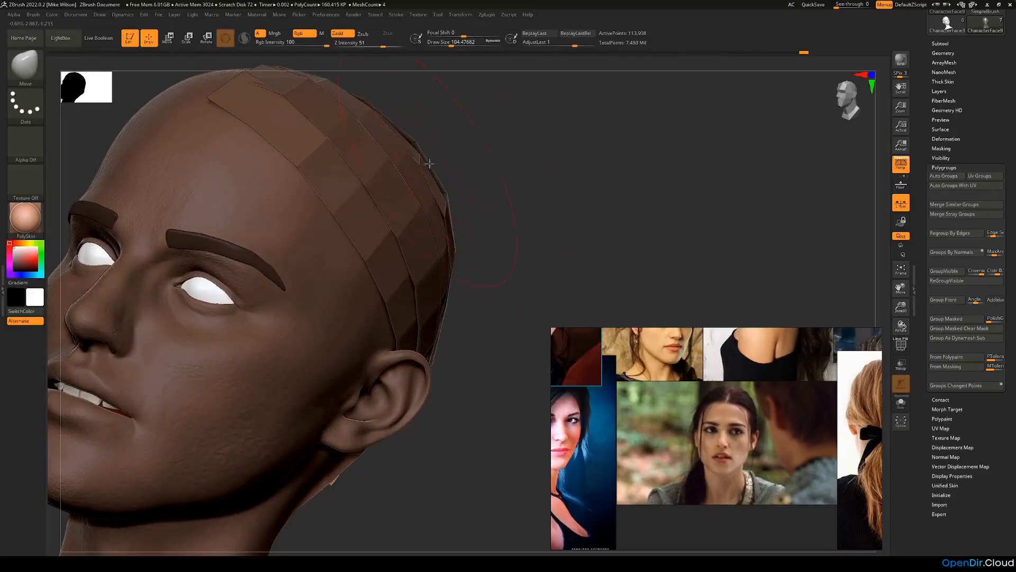
mouse_move(475, 199)
left_mouse_down()
mouse_move(436, 184)
mouse_move(600, 194)
mouse_move(633, 207)
mouse_move(593, 215)
left_mouse_up()
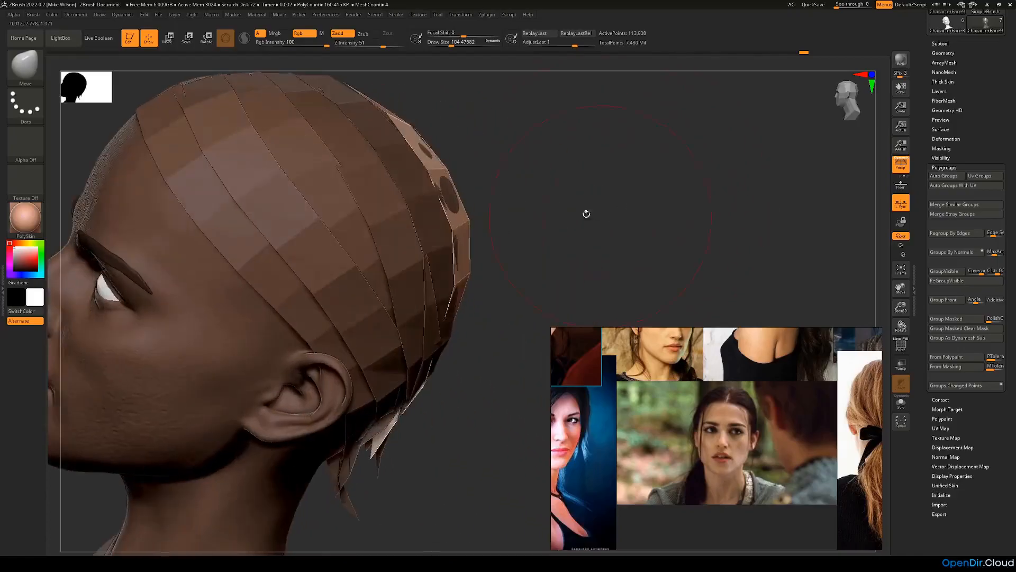
mouse_move(495, 185)
left_mouse_down()
mouse_move(517, 192)
mouse_move(515, 206)
left_mouse_up()
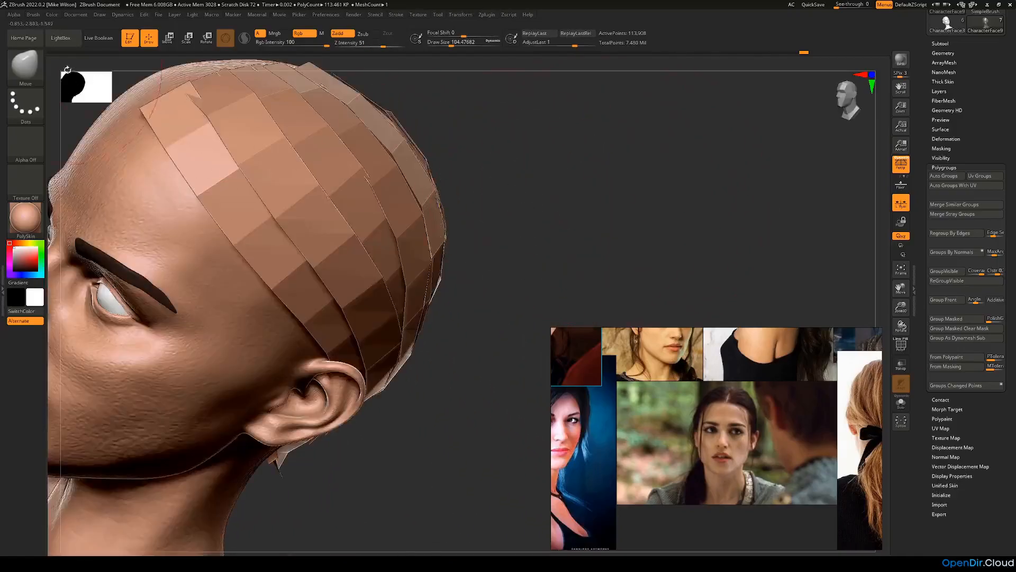
Step: Switch to the Move Topological brush at a draw size of about 31 and nudge the strips' edges around the back of the head
left_click(29, 68)
left_click(297, 78)
key("space")
mouse_move(448, 157)
left_mouse_down()
mouse_move(440, 157)
mouse_move(455, 145)
left_mouse_up()
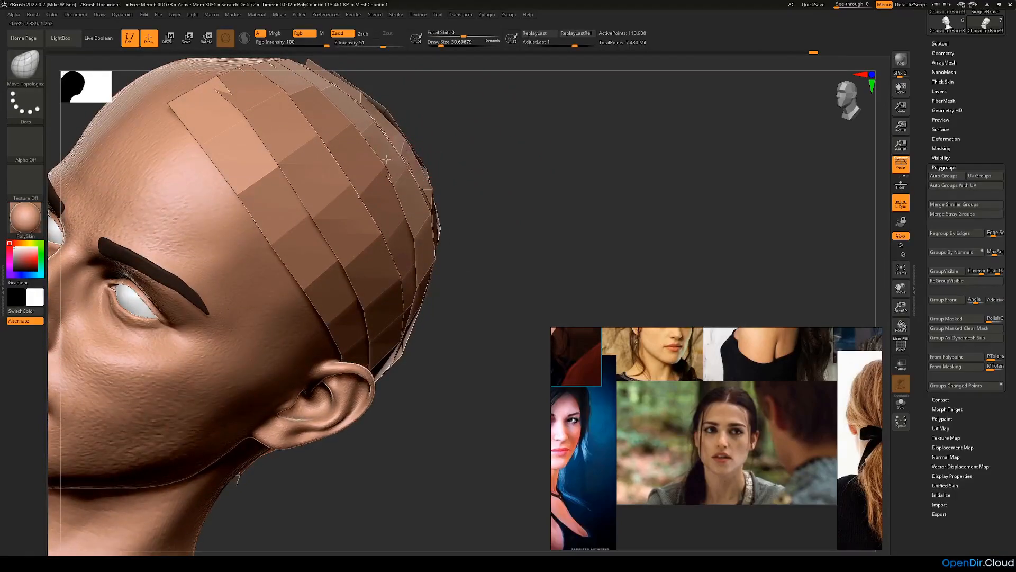
mouse_move(480, 207)
left_mouse_down()
mouse_move(479, 195)
mouse_move(428, 209)
left_mouse_up()
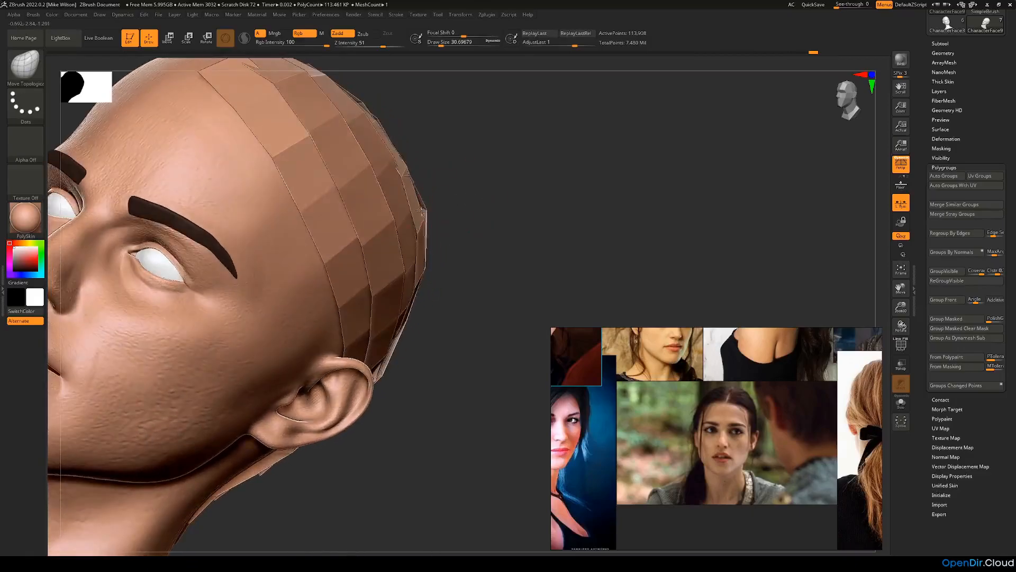
mouse_move(410, 213)
left_mouse_down()
mouse_move(454, 211)
mouse_move(418, 221)
left_mouse_up()
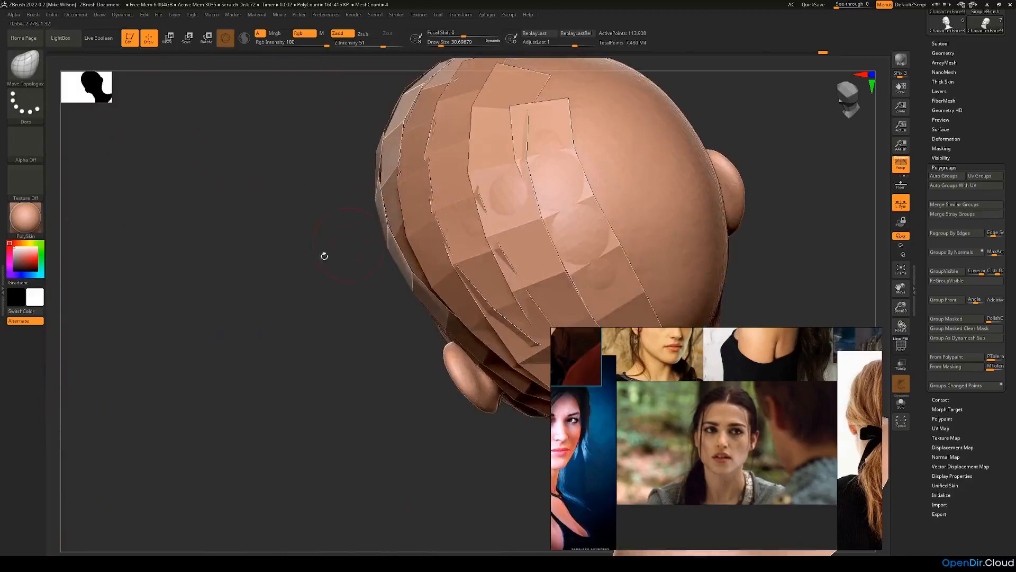
Step: Reshape the overlapping strips at the back and side of the head using a Move Topological draw size of about 77
left_click_drag(337, 250, 317, 262)
key("space")
left_click(545, 219)
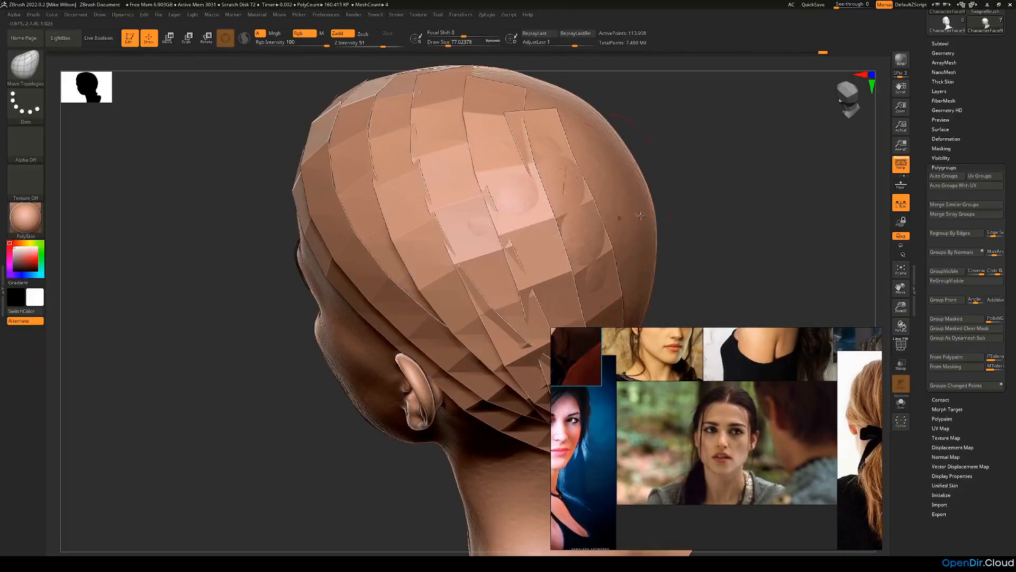
left_click_drag(680, 215, 609, 219)
left_click_drag(488, 249, 471, 213)
left_click_drag(339, 212, 437, 223)
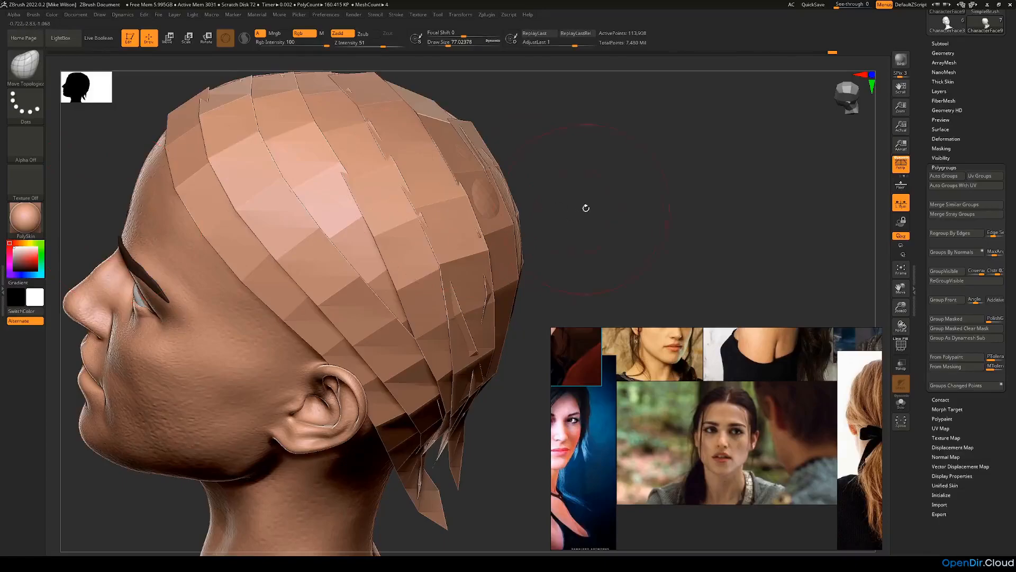
left_click_drag(585, 209, 449, 235)
mouse_move(605, 215)
left_mouse_down()
mouse_move(604, 229)
mouse_move(587, 222)
left_mouse_up()
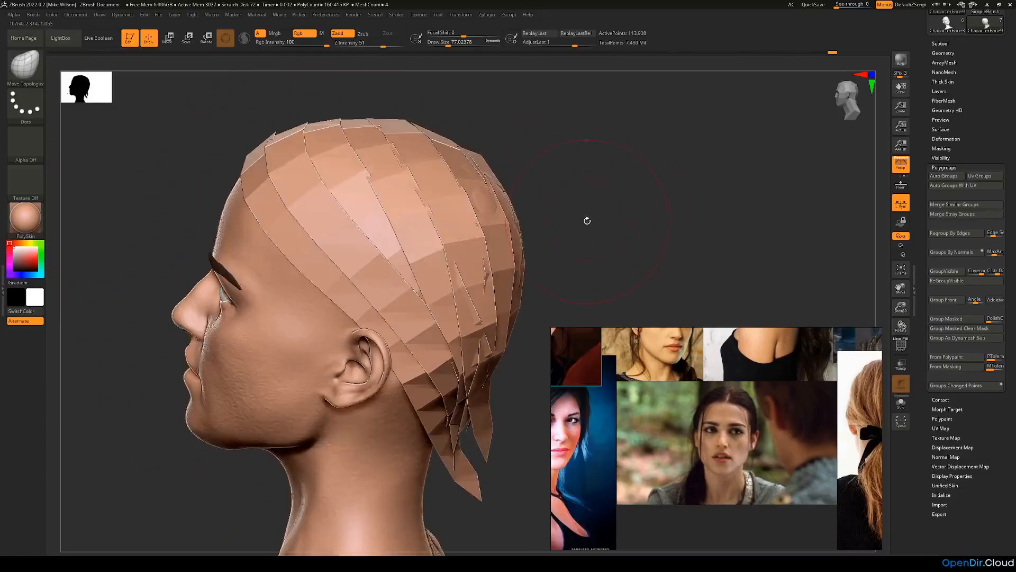
left_click_drag(562, 255, 540, 249)
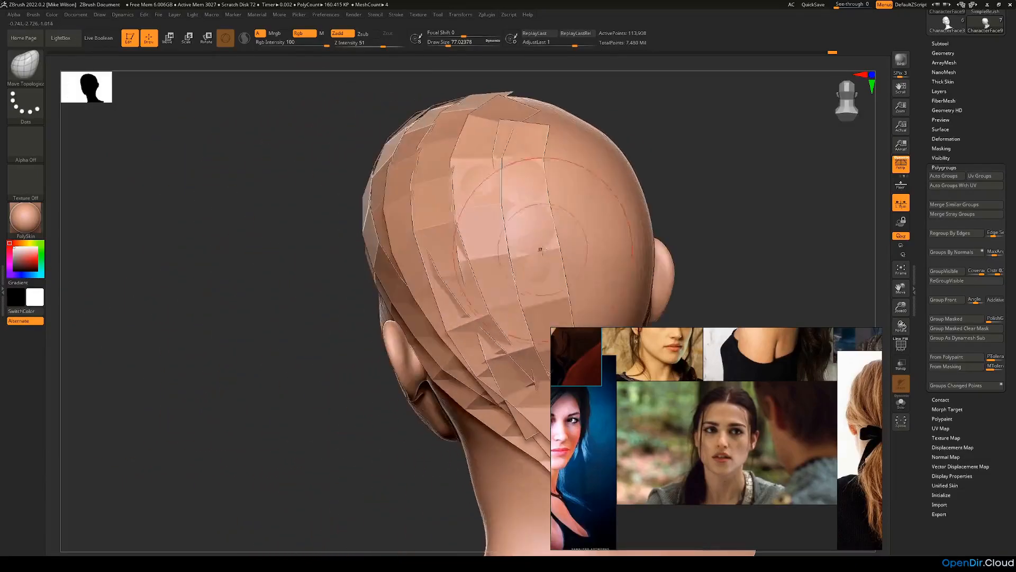
Step: Adjust the back strips' lower overlap with a draw size of about 172, then refine them at about 80
left_click_drag(483, 318, 507, 312)
key("space")
left_click_drag(304, 399, 394, 389)
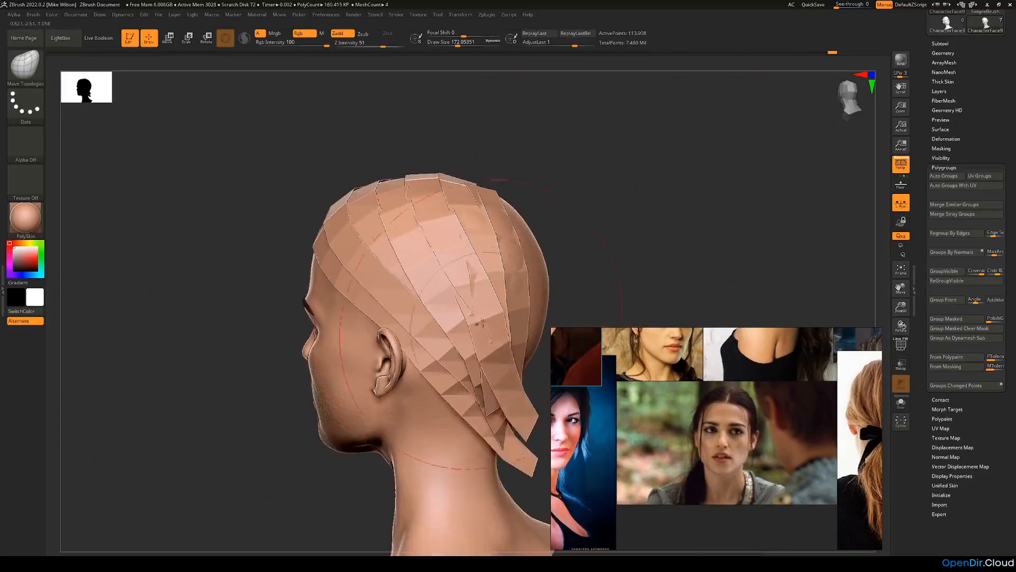
mouse_move(479, 297)
left_mouse_down()
mouse_move(510, 291)
mouse_move(459, 272)
left_mouse_up()
key("space")
left_click_drag(533, 266, 553, 267)
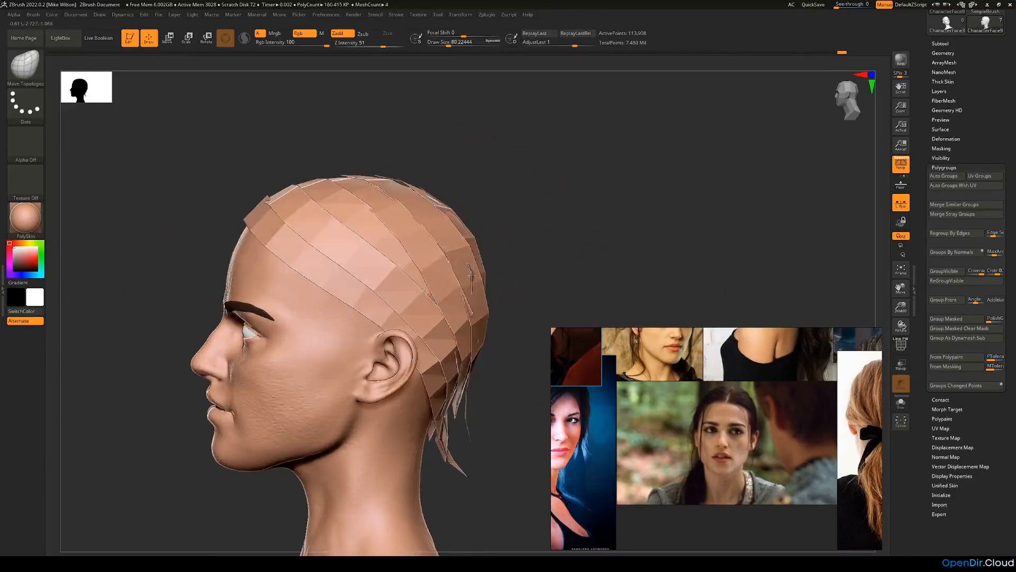
Step: Undo the last strip move and mask the head mesh, leaving all the hair strips unmasked
mouse_move(465, 274)
right_mouse_down()
mouse_move(438, 256)
mouse_move(335, 255)
mouse_move(411, 200)
mouse_move(496, 197)
right_mouse_up()
left_click_drag(496, 198, 477, 200)
key("ctrl+z")
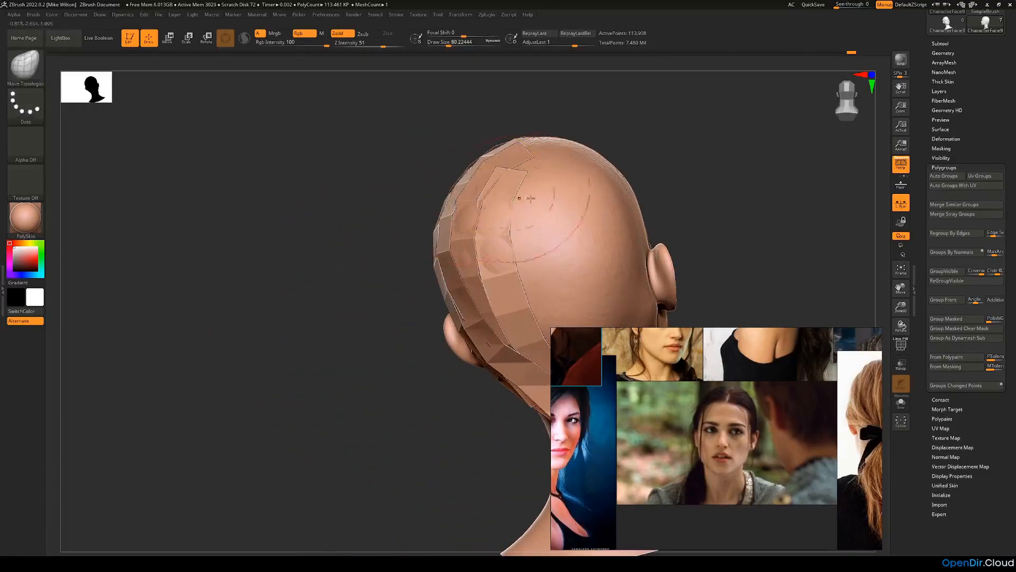
left_click(685, 159, "ctrl")
left_click_drag(482, 203, 484, 198, "ctrl+alt")
left_click_drag(384, 272, 438, 314)
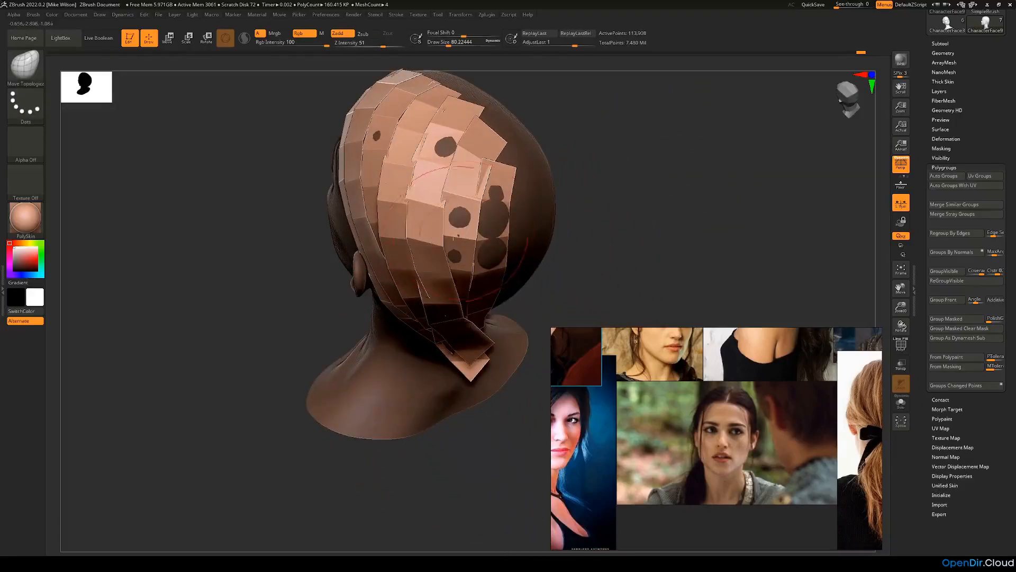
Step: Pull the unmasked back strips outward with Move Topological where the masked skull pokes through them
left_click_drag(450, 242, 507, 209)
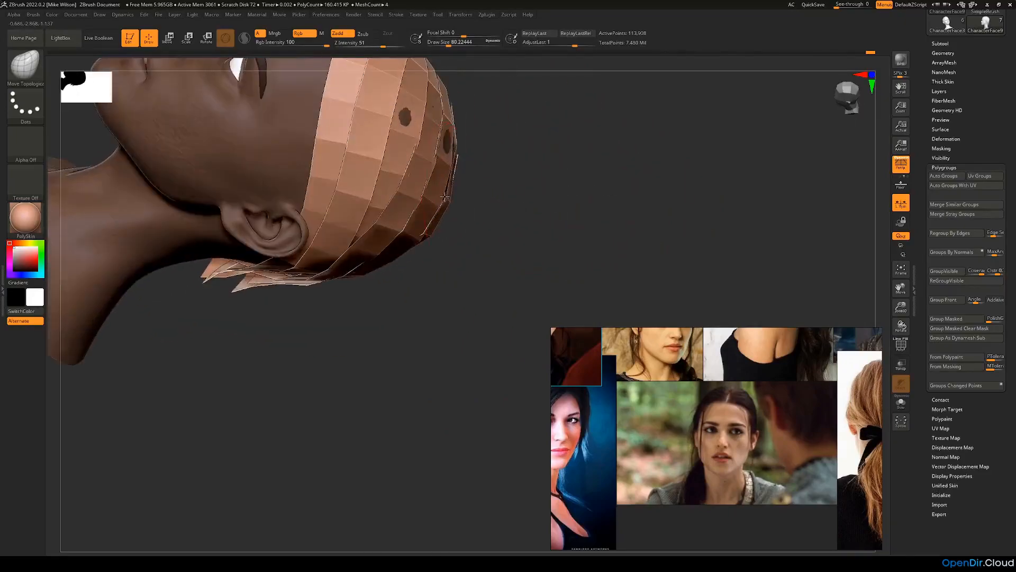
left_click_drag(439, 202, 611, 159)
left_click(453, 142)
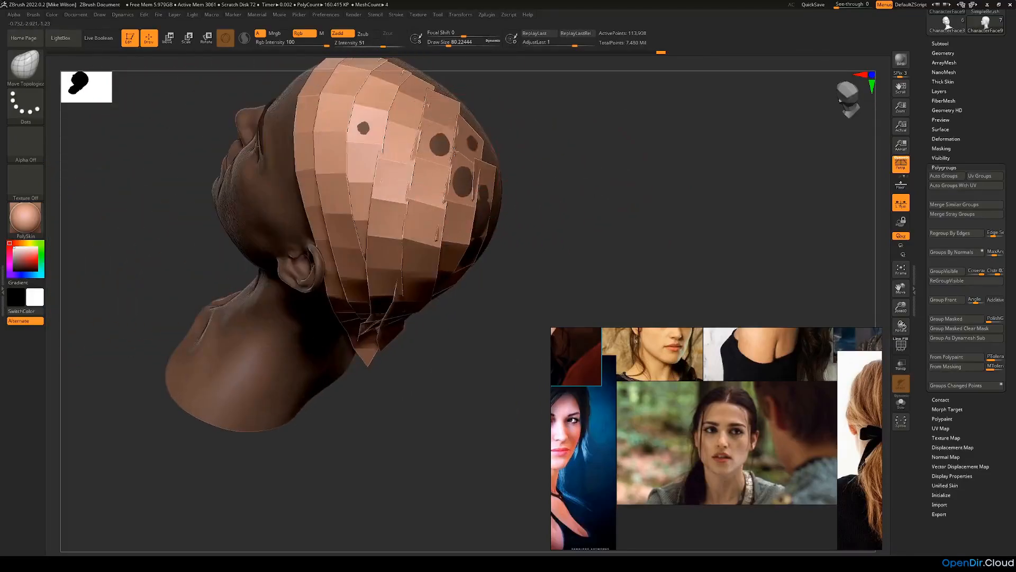
left_click_drag(454, 154, 497, 154)
mouse_move(312, 171)
left_mouse_down()
mouse_move(309, 195)
mouse_move(681, 163)
mouse_move(690, 177)
mouse_move(603, 195)
mouse_move(574, 177)
mouse_move(612, 174)
mouse_move(617, 185)
mouse_move(313, 241)
left_mouse_up()
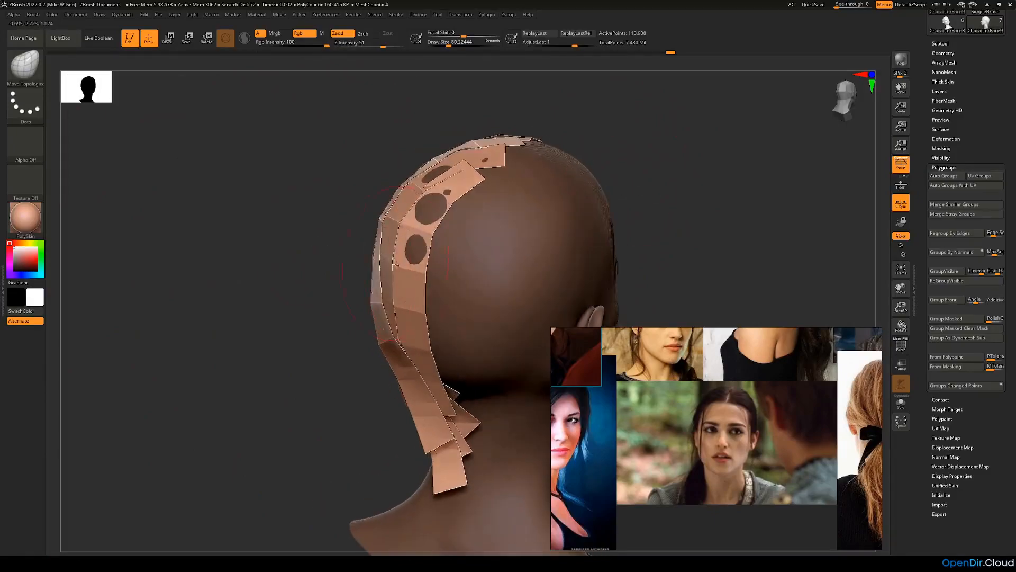
left_click_drag(393, 259, 269, 179)
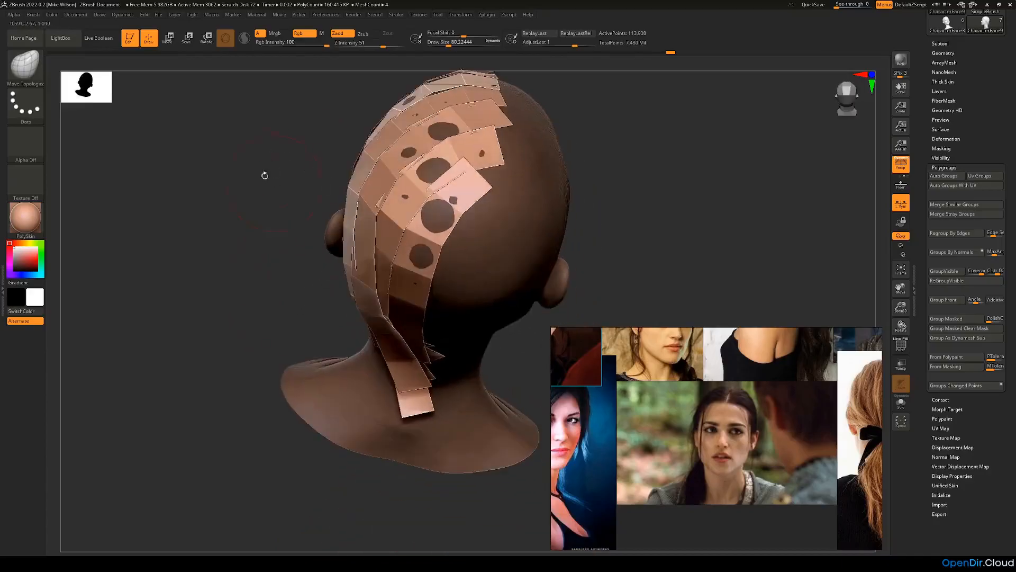
Step: Use the Inflat brush in inverted mode at intensity 10 to lift the back and crown strips clear of the skull
left_click(25, 63)
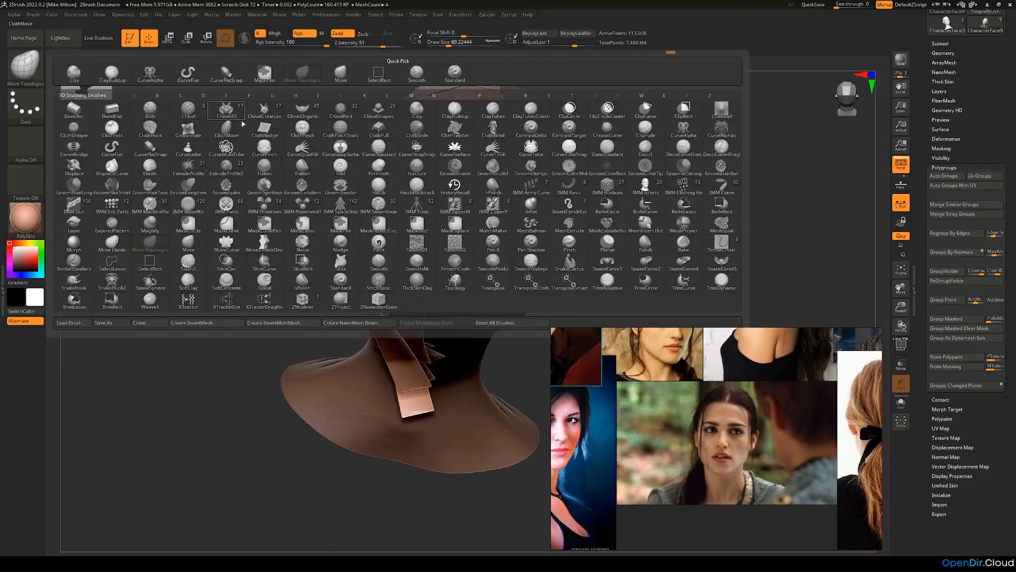
key("i")
left_click(532, 207)
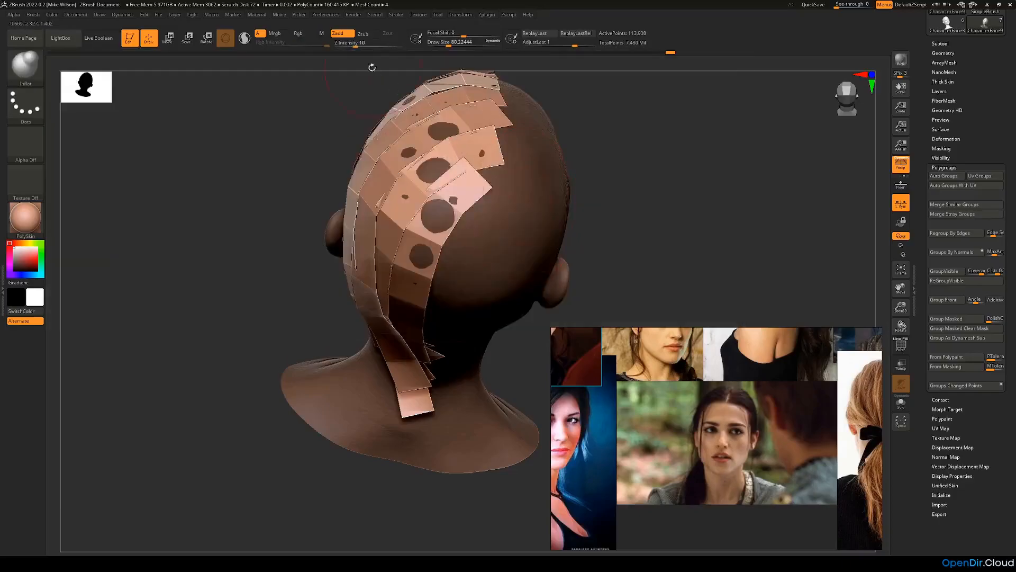
mouse_move(441, 168)
left_mouse_down("alt")
mouse_move(453, 142)
mouse_move(443, 135)
mouse_move(444, 181)
left_mouse_up("alt")
mouse_move(439, 185)
left_mouse_down("alt")
mouse_move(434, 177)
mouse_move(446, 216)
mouse_move(437, 212)
left_mouse_up("alt")
mouse_move(638, 174)
left_mouse_down()
mouse_move(574, 223)
mouse_move(545, 229)
left_mouse_up()
mouse_move(376, 158)
left_mouse_down("alt")
mouse_move(362, 148)
mouse_move(354, 89)
left_mouse_up("alt")
mouse_move(522, 128)
left_mouse_down()
mouse_move(502, 202)
mouse_move(480, 173)
mouse_move(497, 145)
mouse_move(484, 164)
mouse_move(454, 170)
mouse_move(501, 191)
mouse_move(466, 191)
left_mouse_up()
Step: Return to Move Topological at a draw size of about 62 and tidy the strip edges and gaps across the crown
key("b")
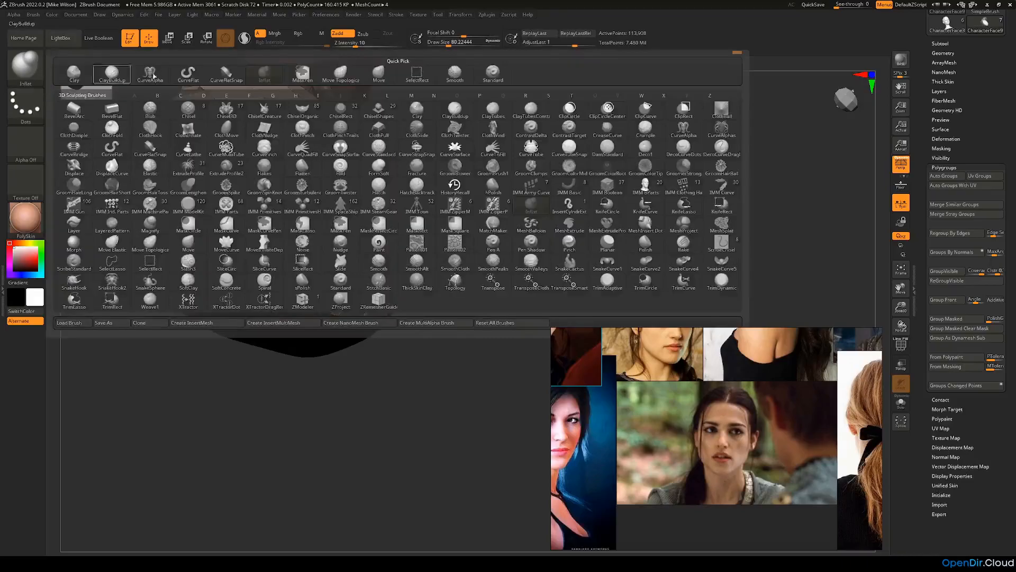
left_click(353, 79)
key("space")
mouse_move(437, 159)
left_mouse_down()
mouse_move(451, 157)
mouse_move(450, 170)
left_mouse_up()
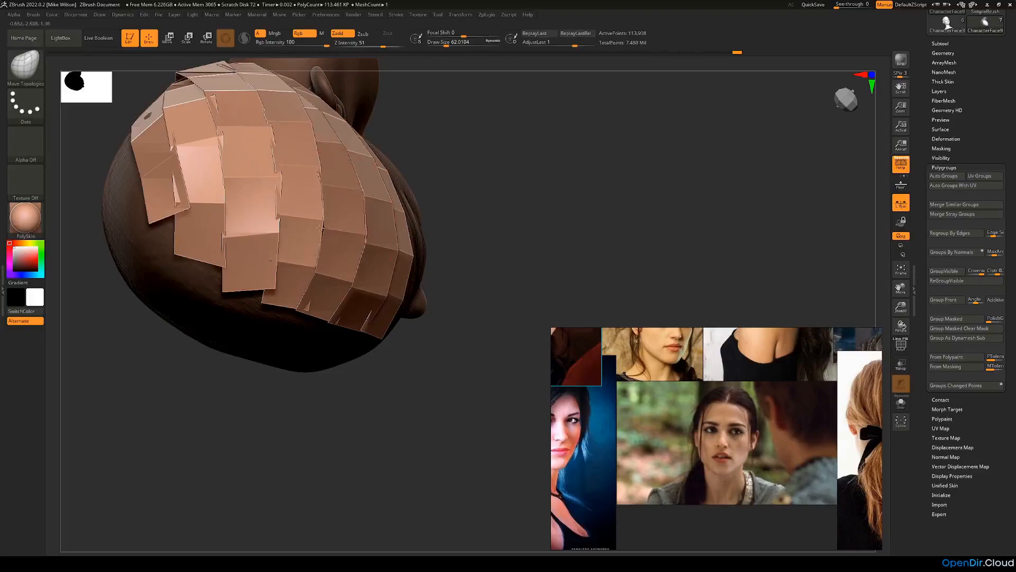
left_click_drag(476, 178, 435, 188)
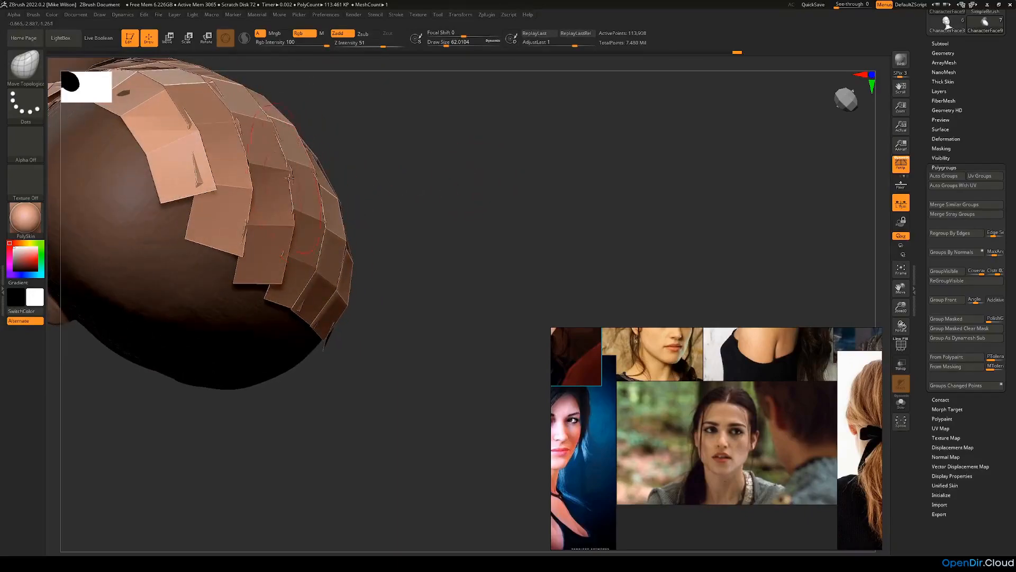
left_click_drag(374, 177, 365, 203)
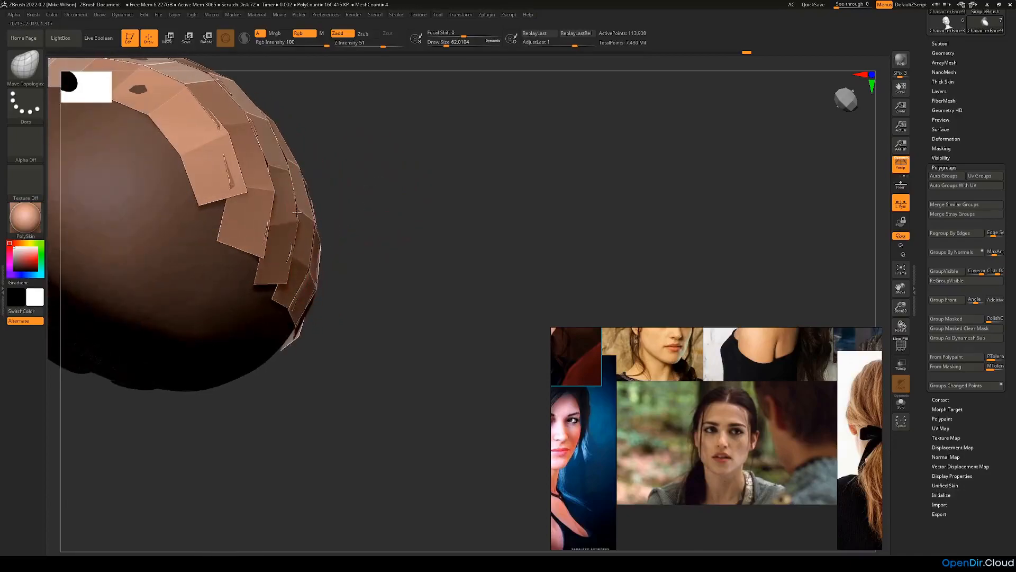
Step: Refine the back strips' silhouette from crown to nape with the Move Topological brush
left_click_drag(342, 226, 503, 233)
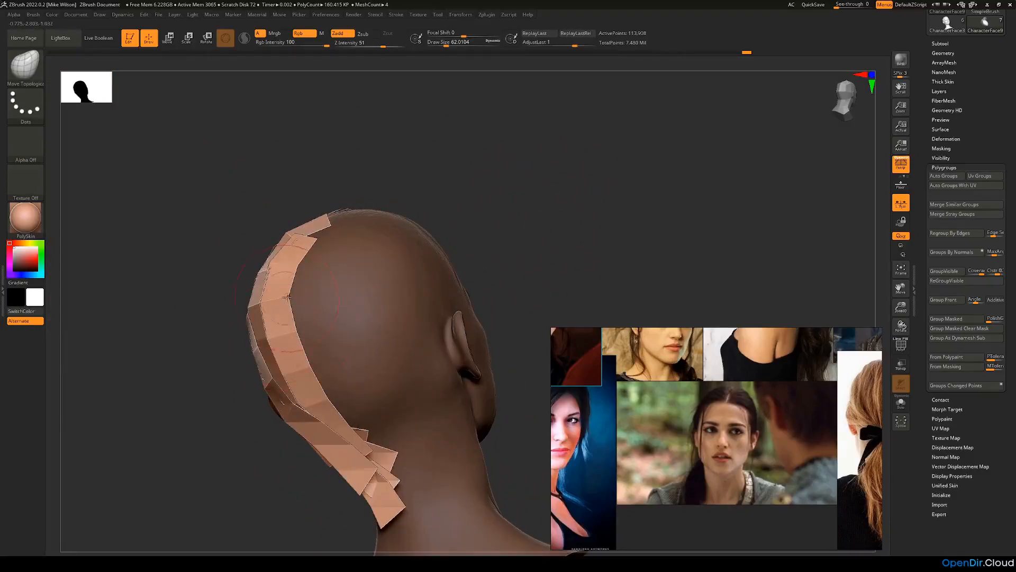
right_click_drag(381, 241, 325, 236)
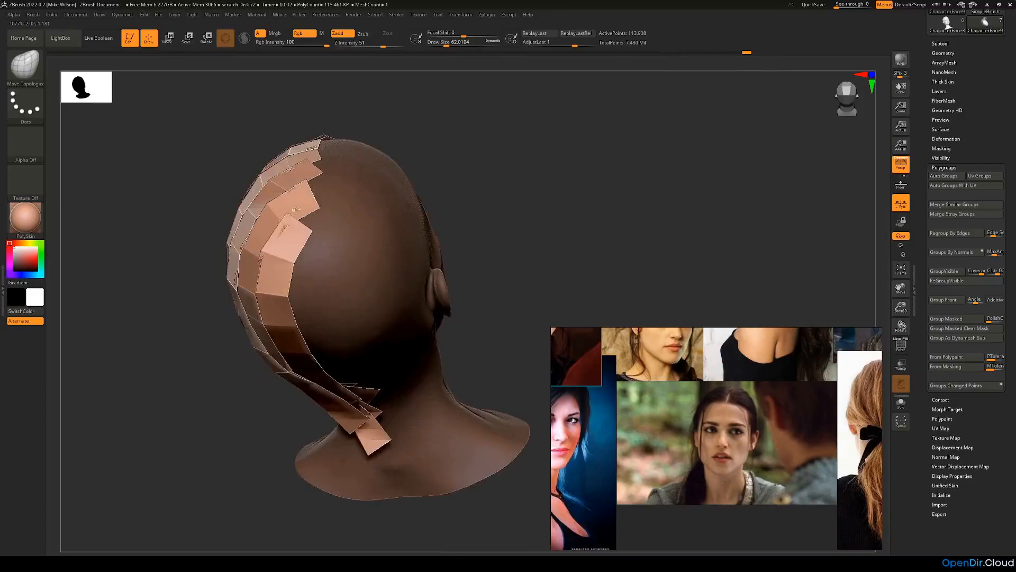
left_click_drag(449, 177, 492, 249)
left_click_drag(461, 192, 245, 215)
left_click_drag(494, 238, 471, 192)
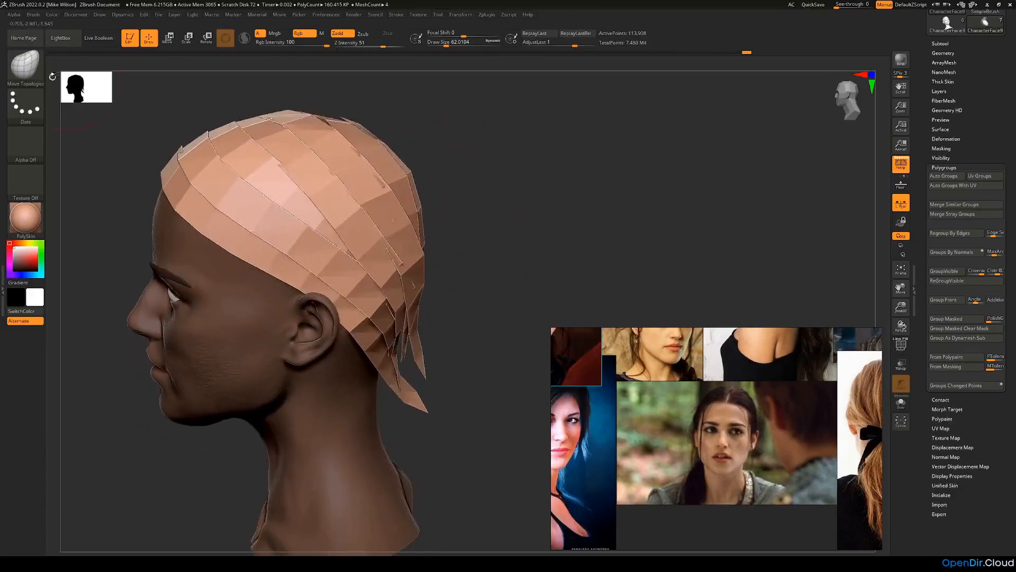
Step: Switch to the CurveFlatSnap brush with a draw size of 22 and try a narrow strip along the side above the ear
left_click(25, 64)
left_click(226, 74)
key("s")
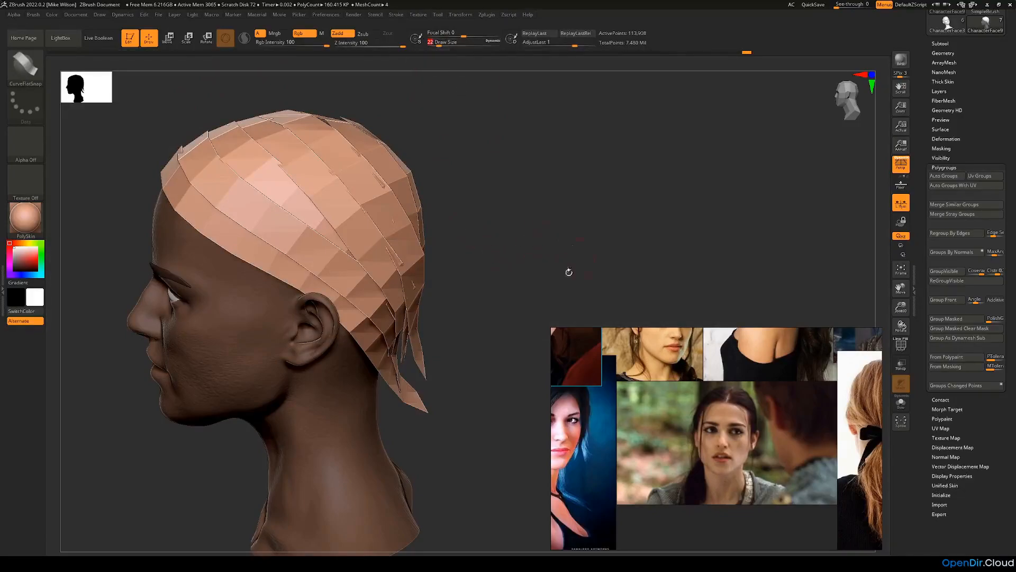
left_click_drag(477, 299, 388, 276)
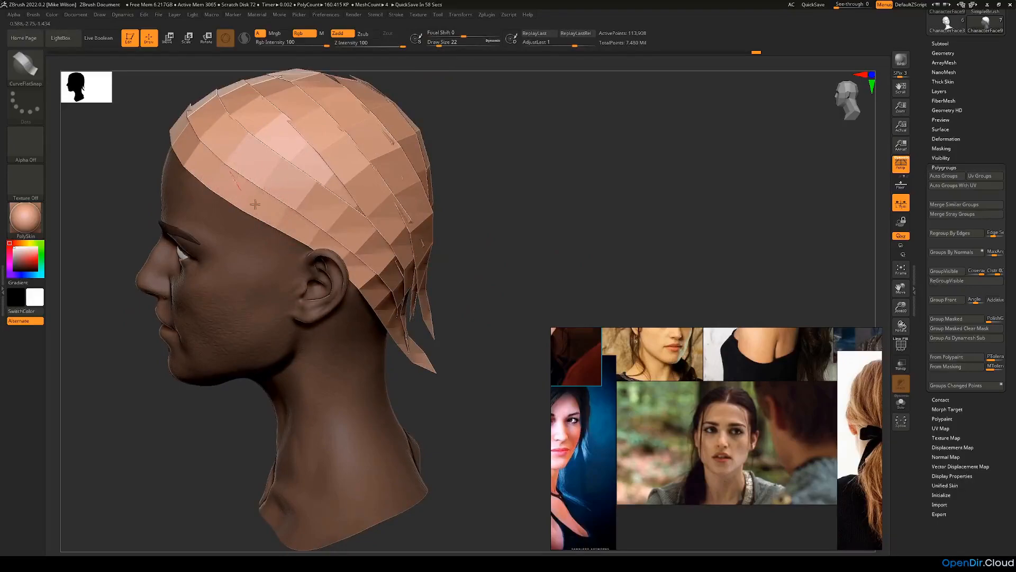
left_click_drag(409, 312, 409, 313)
left_click_drag(231, 169, 229, 166)
mouse_move(530, 228)
left_mouse_down()
mouse_move(392, 267)
mouse_move(358, 292)
left_mouse_up()
Step: Draw a narrow CurveFlatSnap strip at draw size 22 from the temple, above the ear, toward the nape
mouse_move(546, 303)
left_mouse_down()
mouse_move(492, 297)
mouse_move(434, 259)
left_mouse_up()
left_click_drag(416, 176, 360, 174)
left_click_drag(232, 165, 200, 144)
left_click_drag(273, 216, 291, 206)
left_click_drag(406, 200, 377, 198)
left_click_drag(353, 245, 352, 239)
left_click_drag(477, 265, 375, 291)
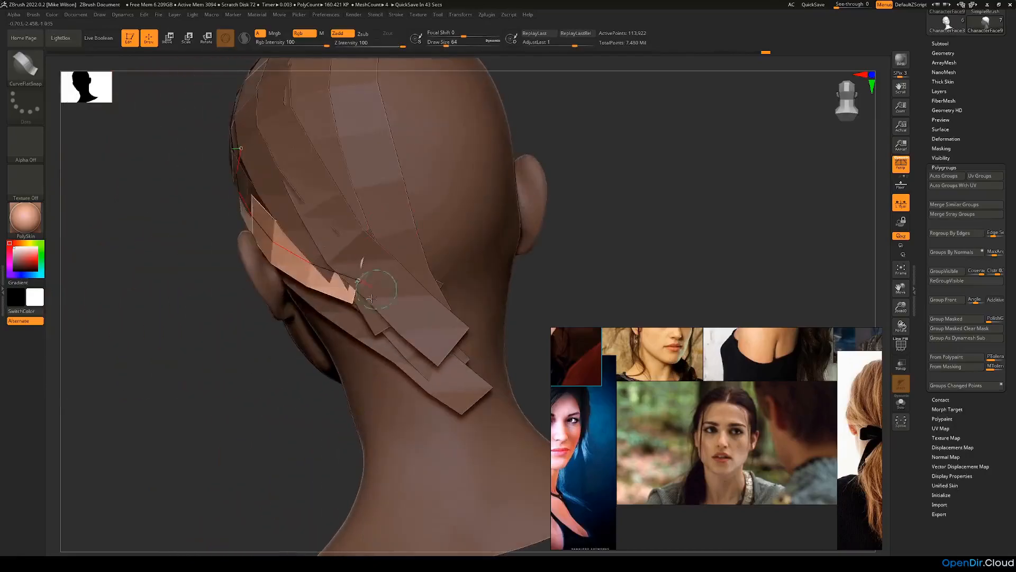
left_click_drag(139, 362, 247, 337)
left_click_drag(440, 250, 451, 251)
left_click_drag(150, 128, 145, 131)
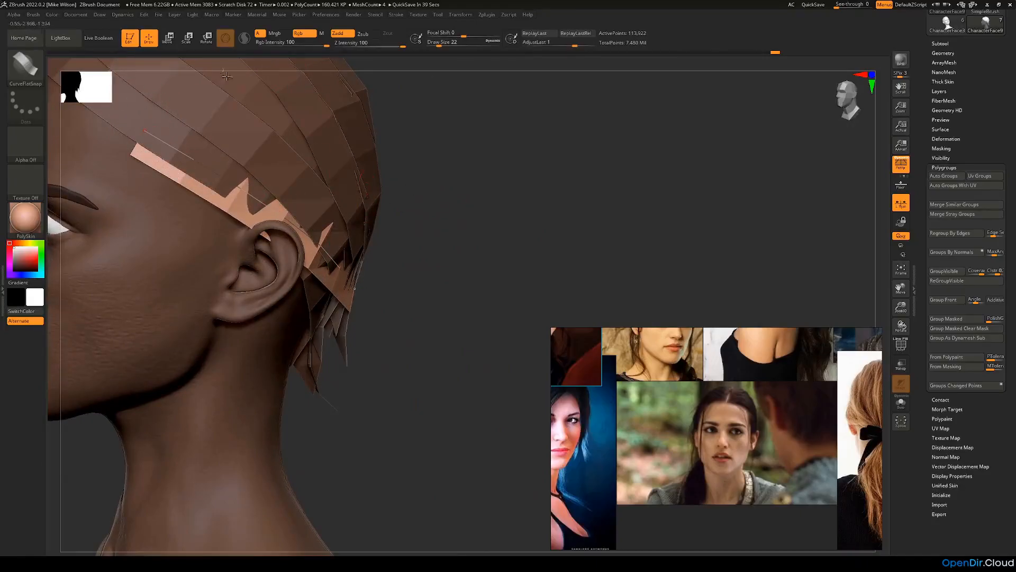
Step: Switch to the Move brush and tuck the new temple strip under the neighbouring strips, reducing the draw size to about 51
left_click_drag(445, 210, 371, 239)
left_click(36, 67)
left_click(379, 73)
key("s")
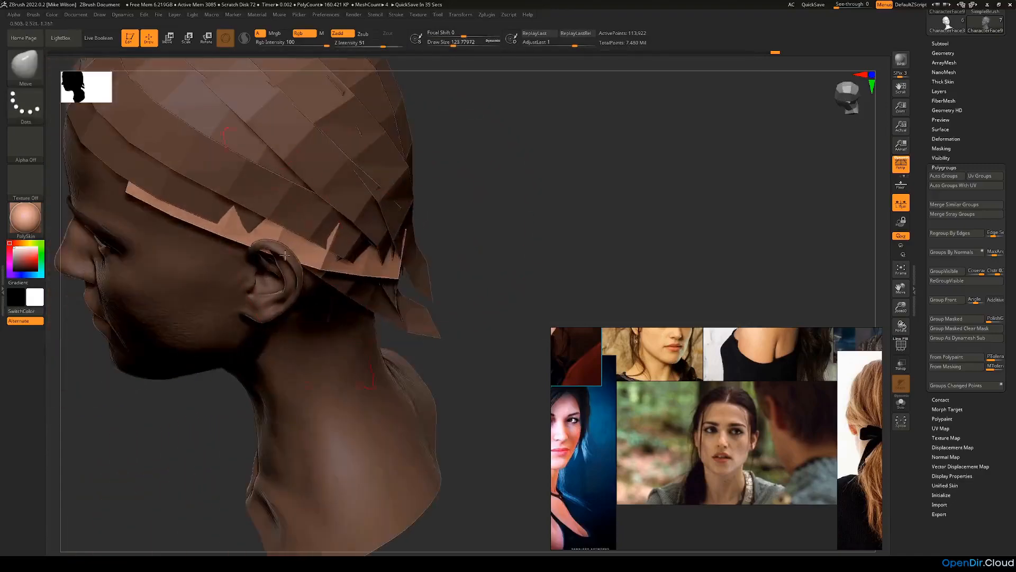
left_click_drag(225, 236, 228, 225)
left_click_drag(449, 249, 430, 228)
mouse_move(382, 264)
left_mouse_down()
mouse_move(372, 252)
mouse_move(308, 257)
mouse_move(307, 248)
left_mouse_up()
key("space")
left_click_drag(443, 231, 366, 276)
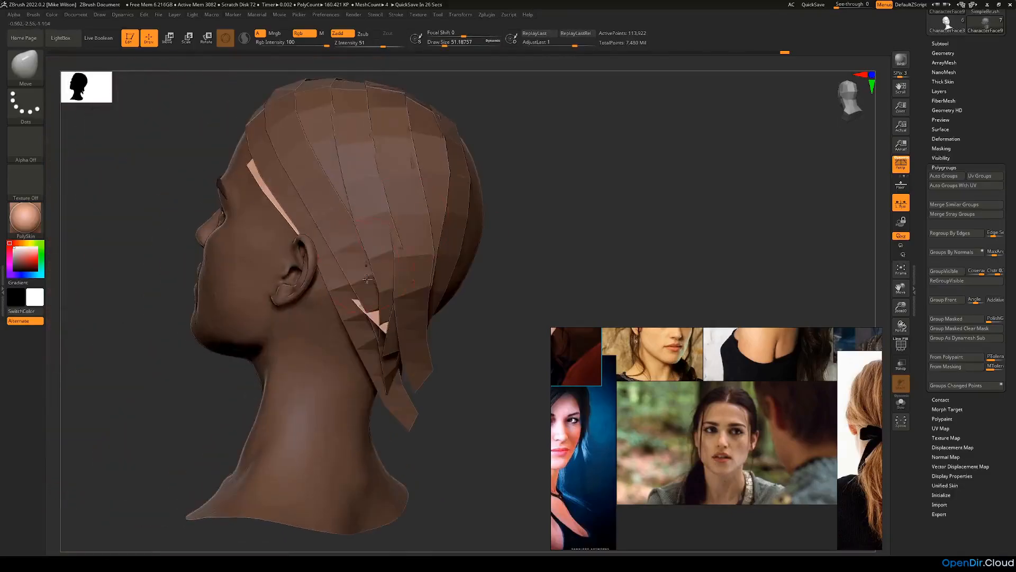
left_click_drag(183, 316, 424, 228)
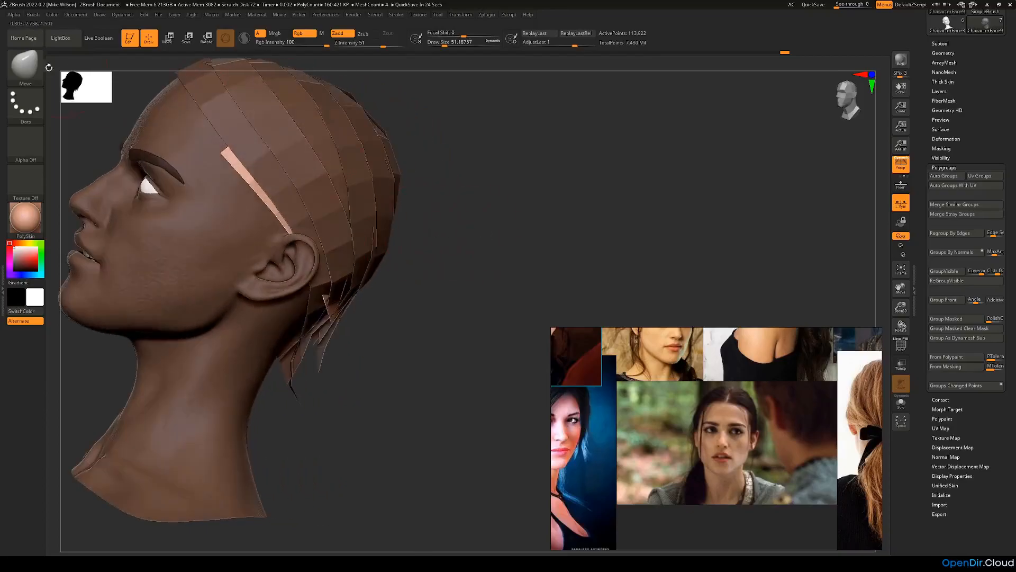
Step: Return to CurveFlatSnap at a draw size of 20 and add another short strip above the ear running back to the nape
left_click(25, 63)
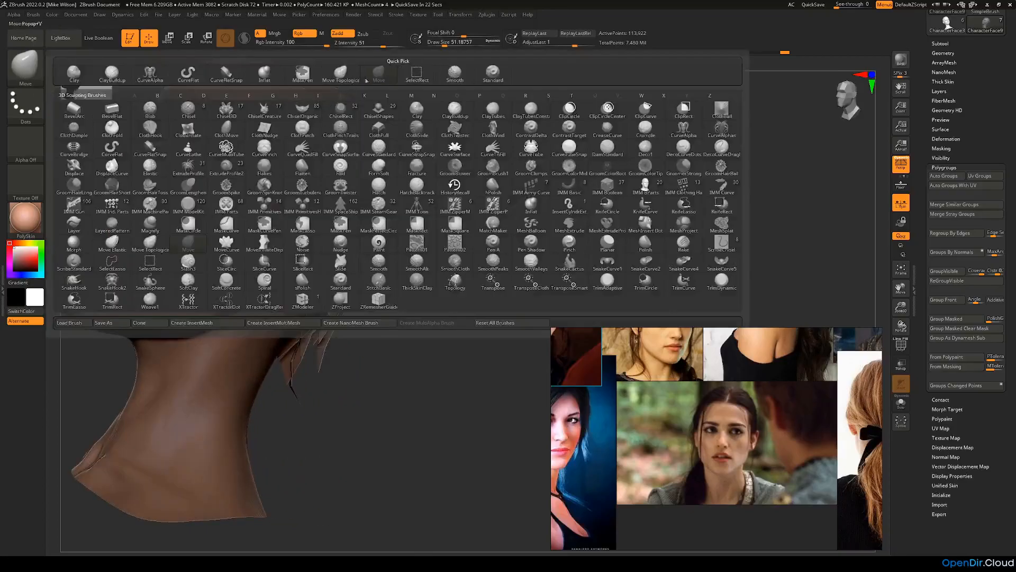
left_click(226, 73)
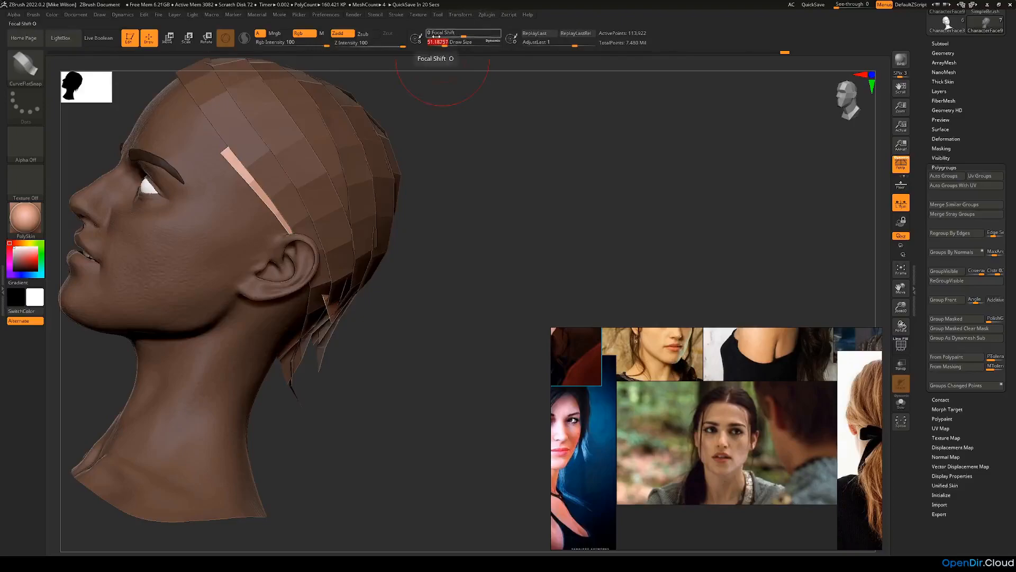
left_click_drag(431, 211, 467, 281)
left_click_drag(494, 242, 348, 231)
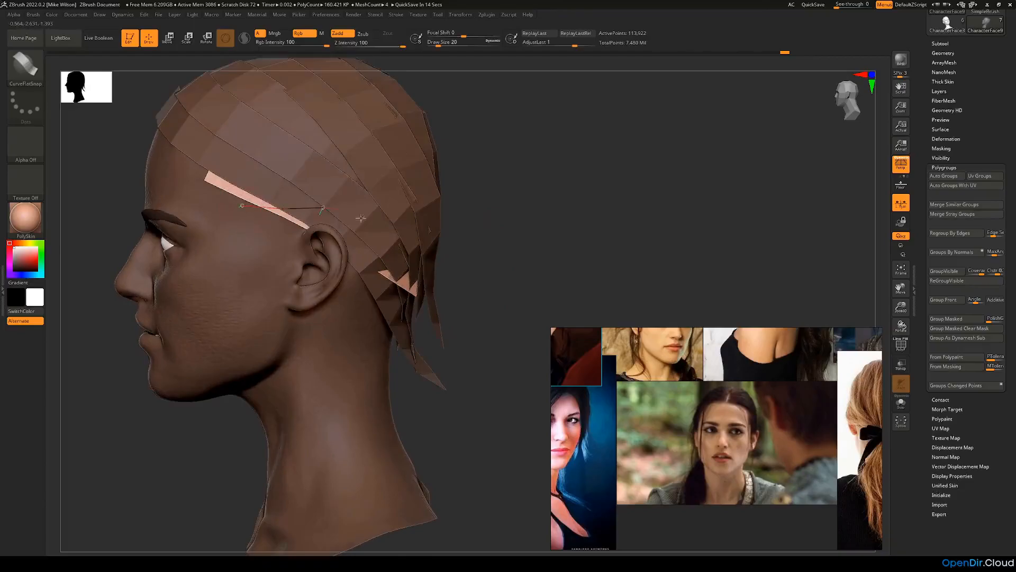
left_click_drag(521, 318, 562, 286)
left_click_drag(509, 260, 541, 260)
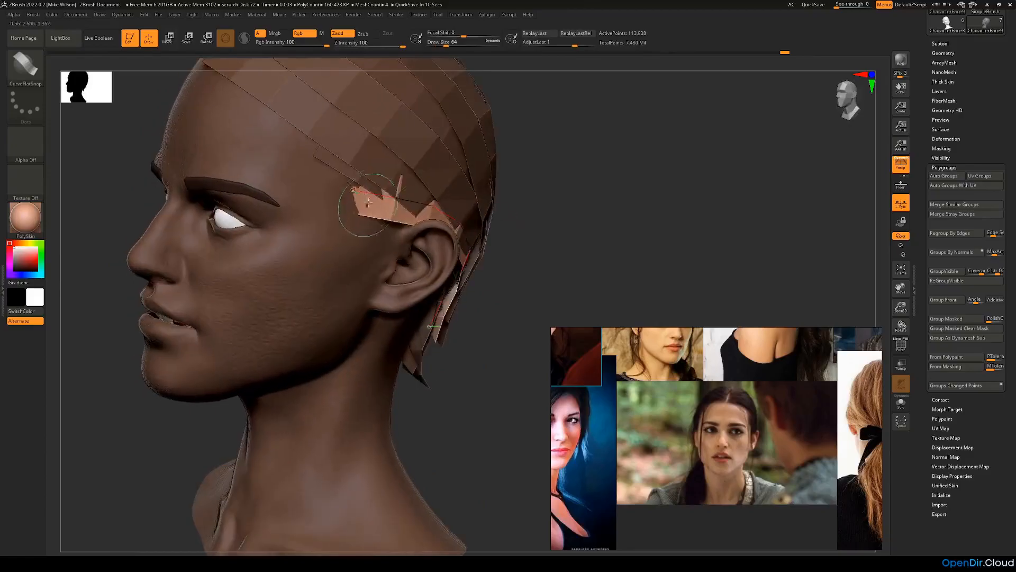
left_click_drag(351, 189, 359, 185)
left_click_drag(563, 243, 529, 244)
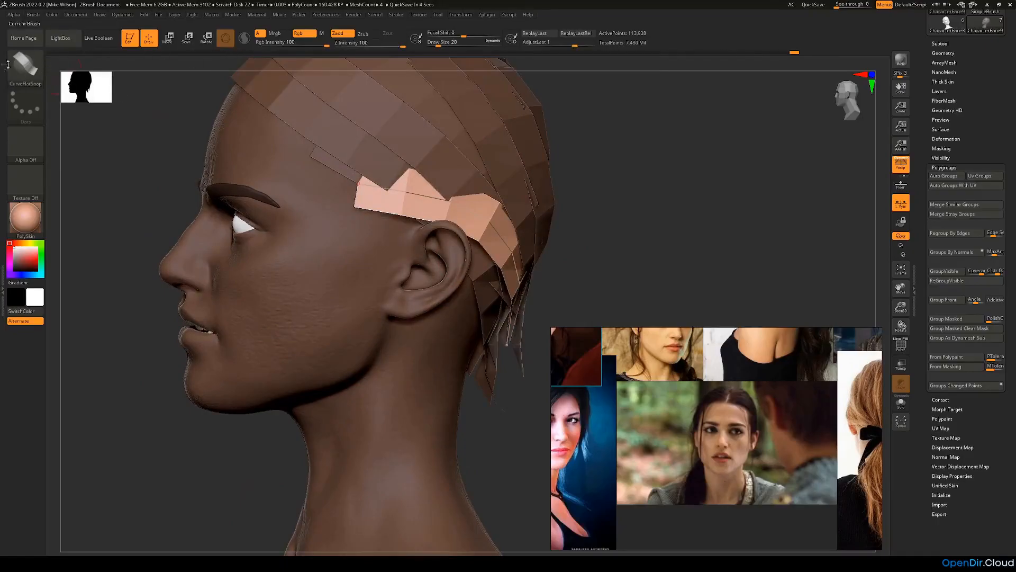
Step: Use the Move brush at a draw size of about 124 to fit the strip above the ear against the skull and nape
key("b")
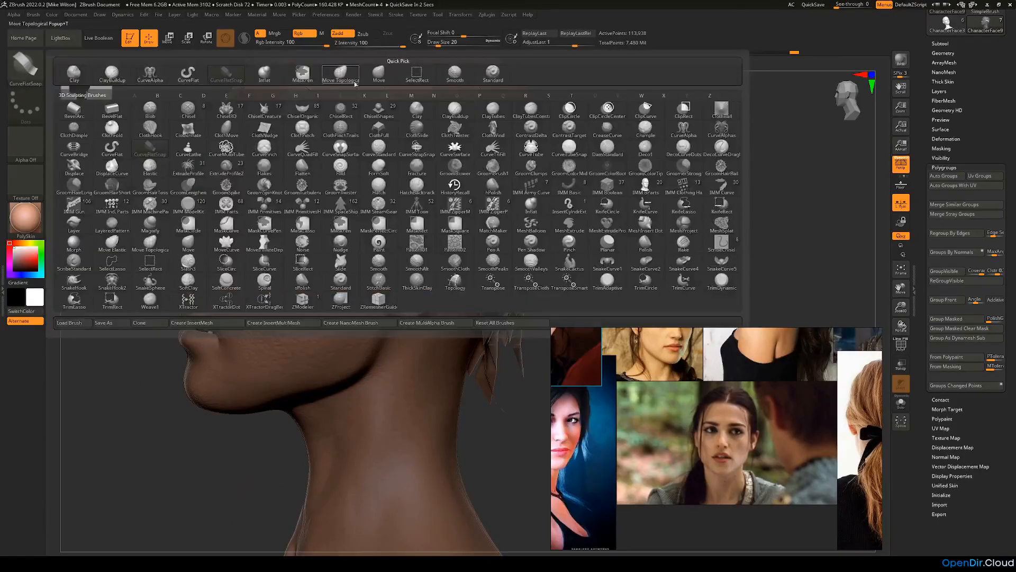
key("m")
key("v")
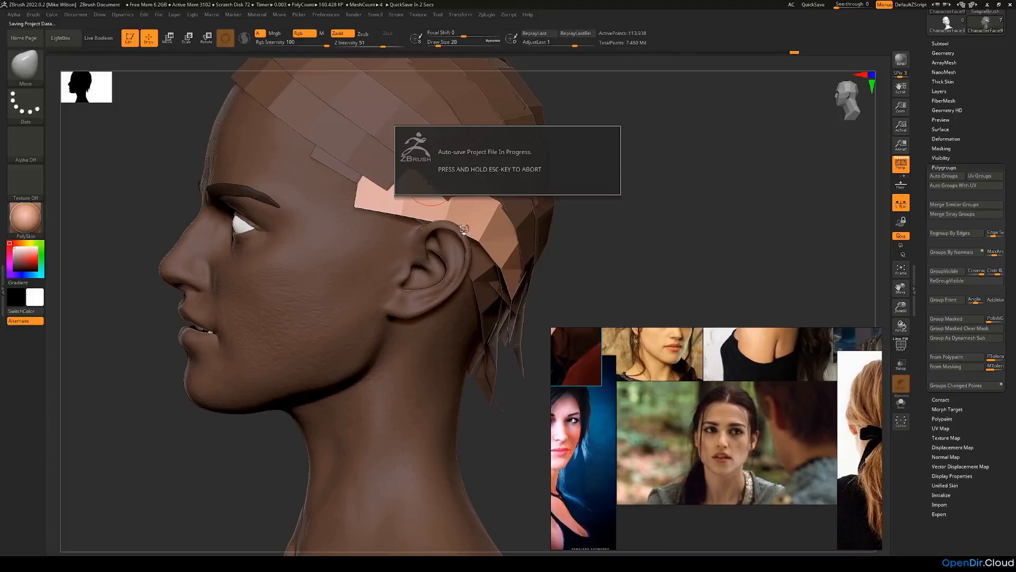
key("space")
key("space")
left_click_drag(543, 218, 556, 217)
left_click_drag(397, 195, 365, 182)
left_click_drag(564, 210, 413, 212)
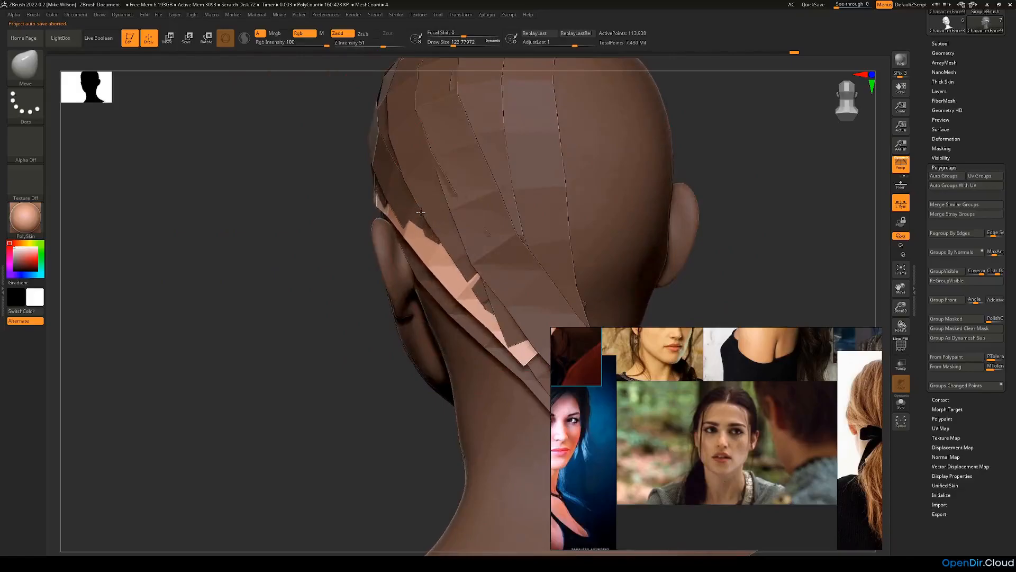
left_click_drag(201, 223, 324, 183)
left_click_drag(337, 196, 342, 187)
left_click_drag(586, 237, 524, 222)
left_click_drag(387, 267, 405, 259)
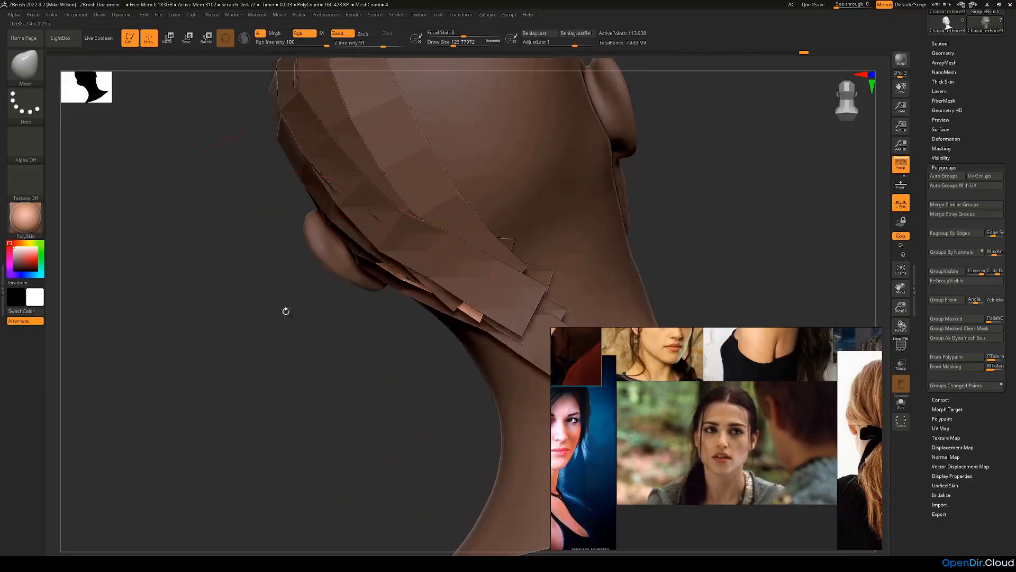
Step: Reduce the Move brush to a draw size of about 68 and refine the strip's front end above the ear and its path behind it
left_click_drag(295, 306, 394, 279)
left_click_drag(466, 268, 446, 265)
key("space")
mouse_move(392, 221)
left_mouse_down()
mouse_move(442, 230)
mouse_move(259, 234)
left_mouse_up()
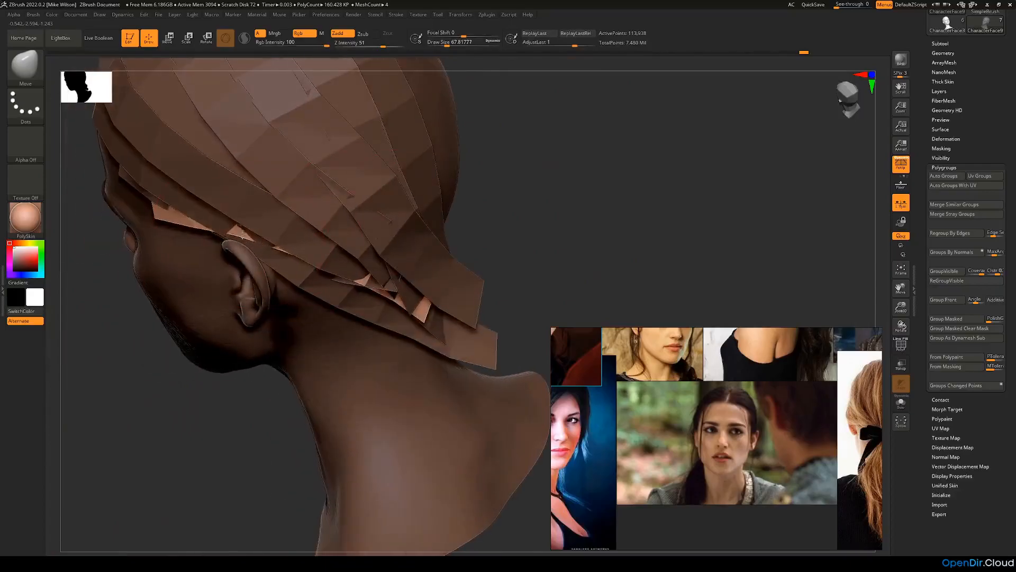
left_click_drag(469, 210, 260, 253)
left_click_drag(324, 251, 263, 209)
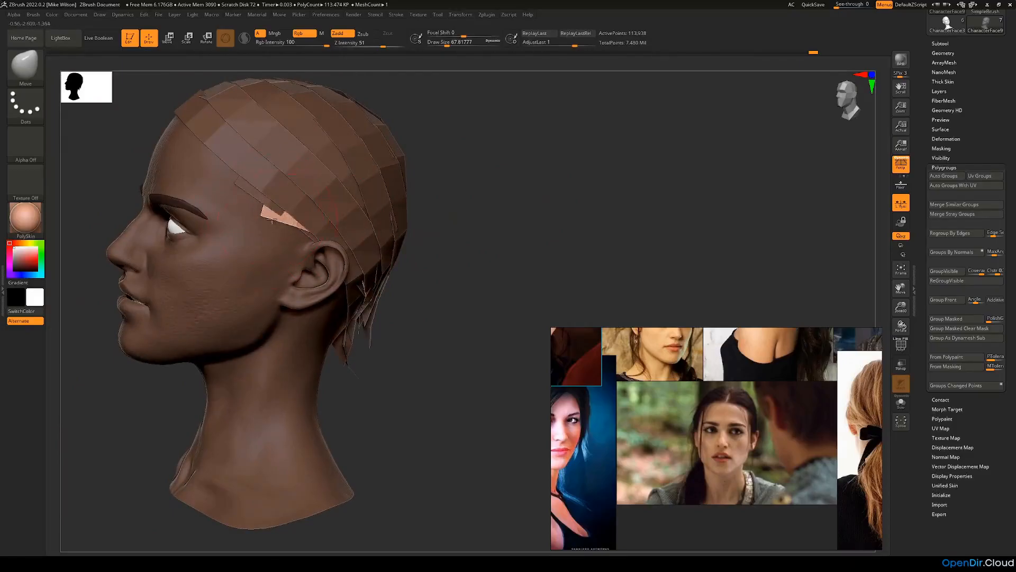
left_click_drag(466, 239, 393, 265, "alt")
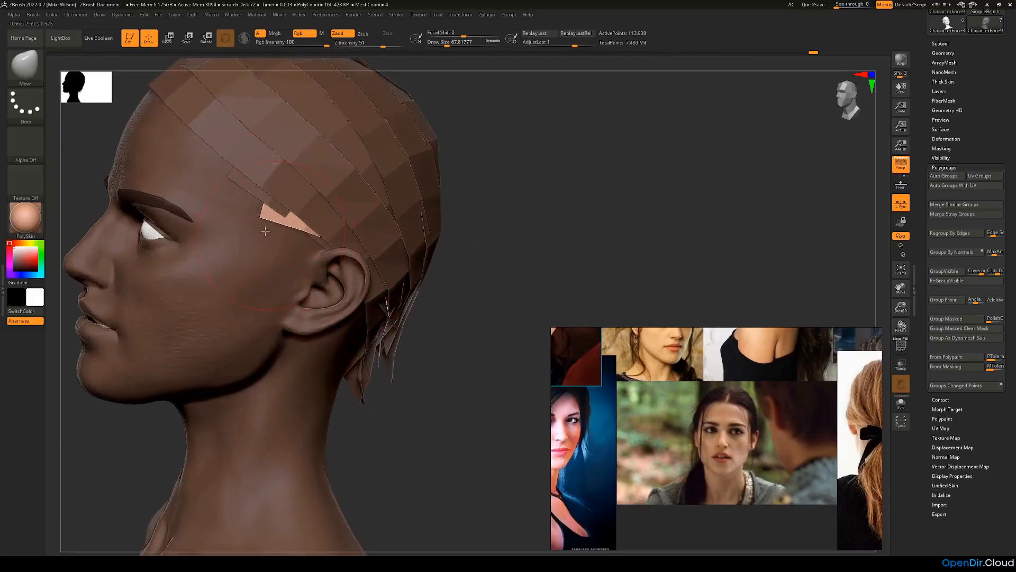
left_click_drag(458, 226, 686, 257)
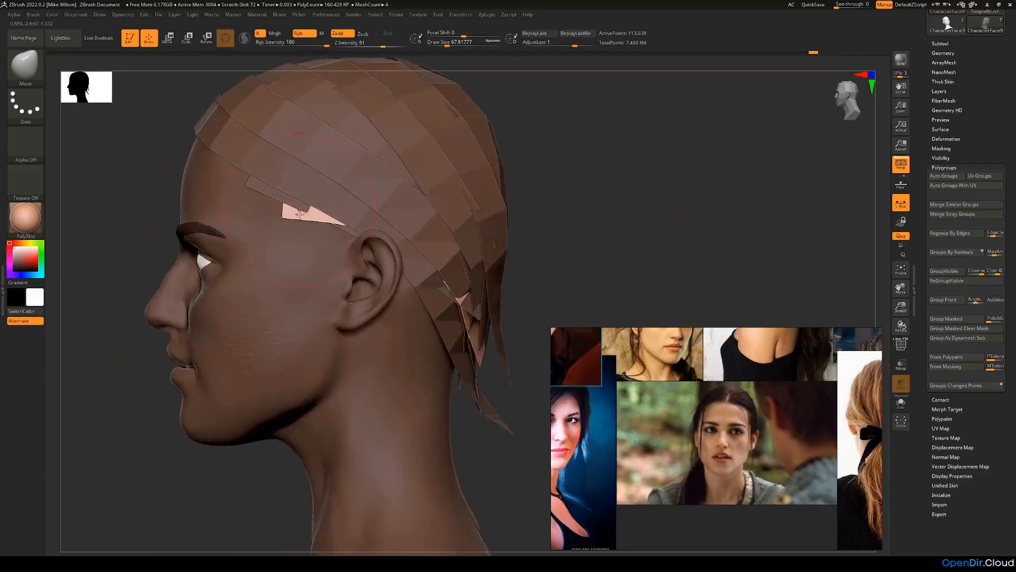
left_click_drag(299, 226, 301, 227)
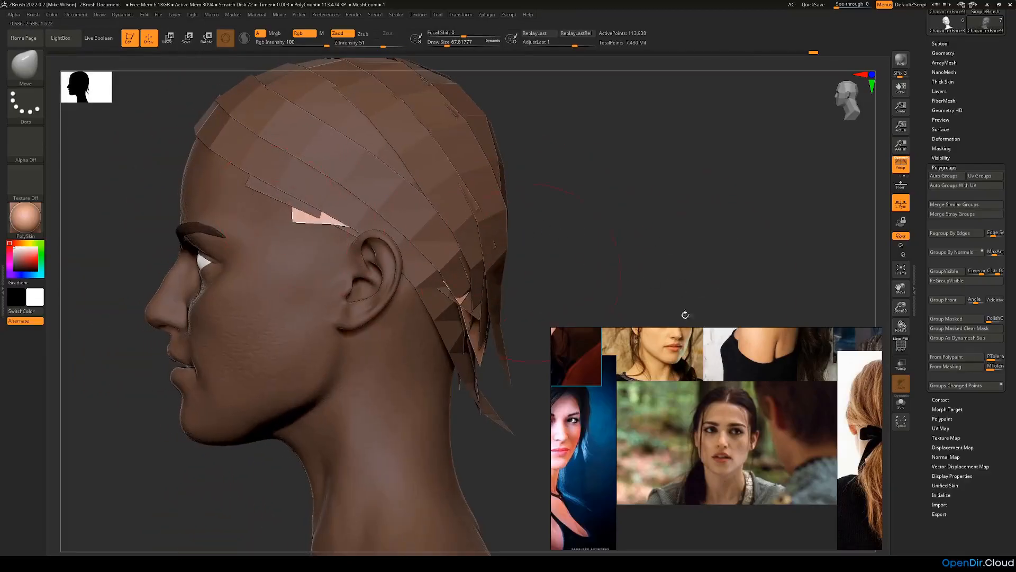
Step: Isolate the strip above the ear, reshape its front end with Move at a draw size of about 35, and restore full visibility
left_click(307, 227, "ctrl+shift")
key("space")
left_click_drag(316, 155, 310, 155)
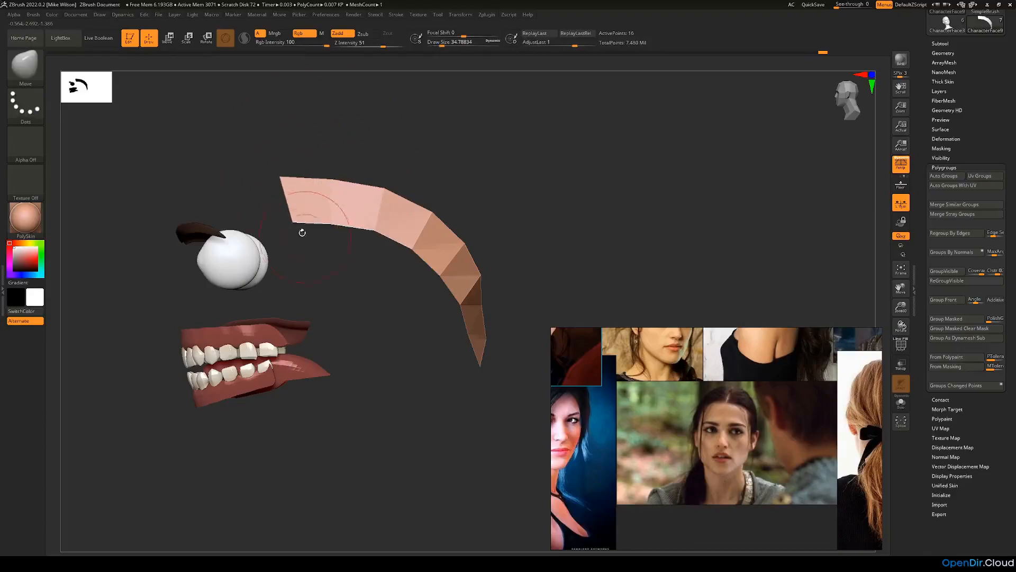
left_click(901, 402)
left_click(900, 403)
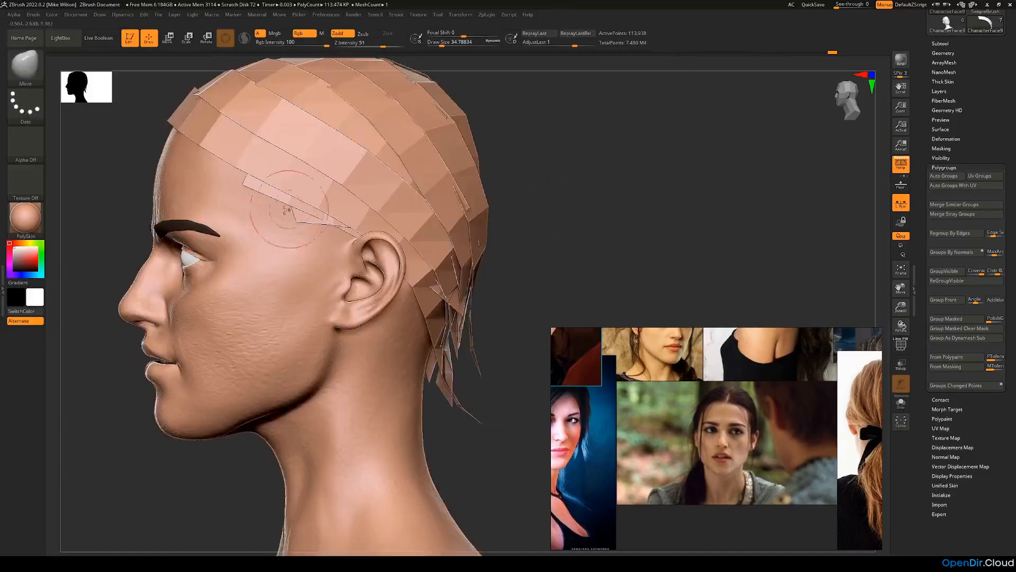
Step: Isolate the temple strip, angle its front end with the Move brush, and unhide the rest to adjust its fit at the hairline
left_click(249, 186, "ctrl+shift")
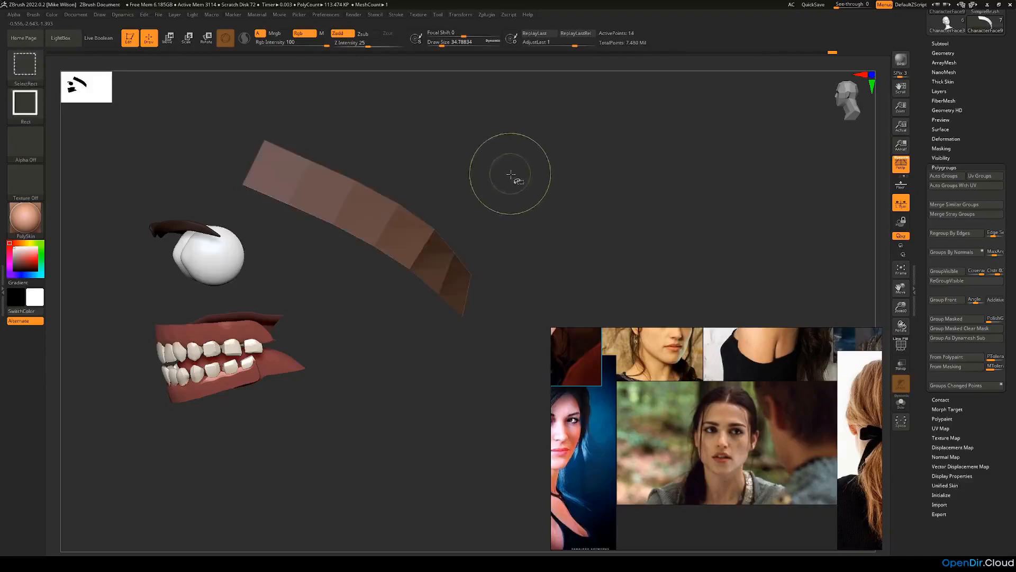
left_click(516, 174, "ctrl+shift")
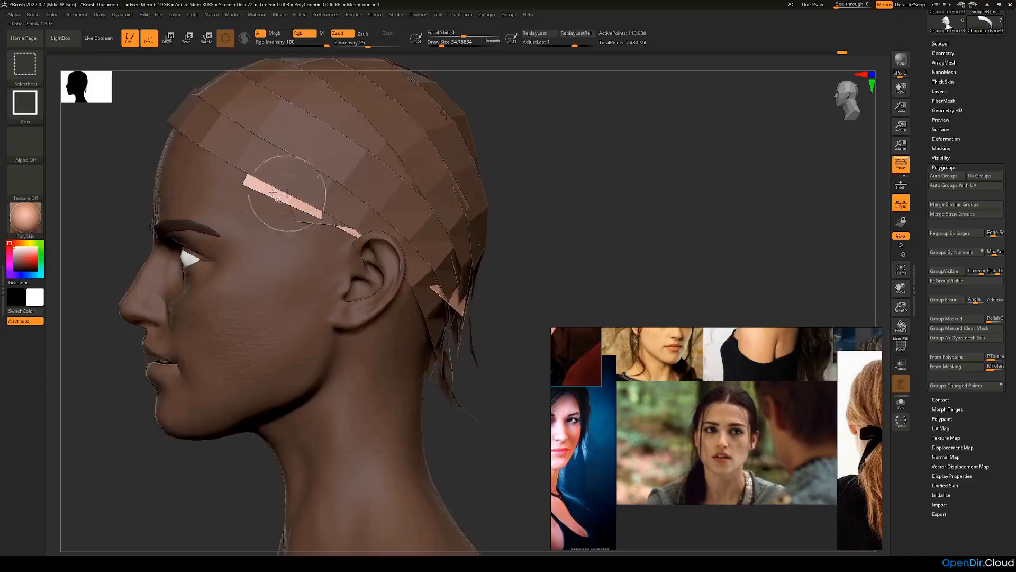
left_click(251, 161, "ctrl+shift")
left_click_drag(244, 137, 232, 135)
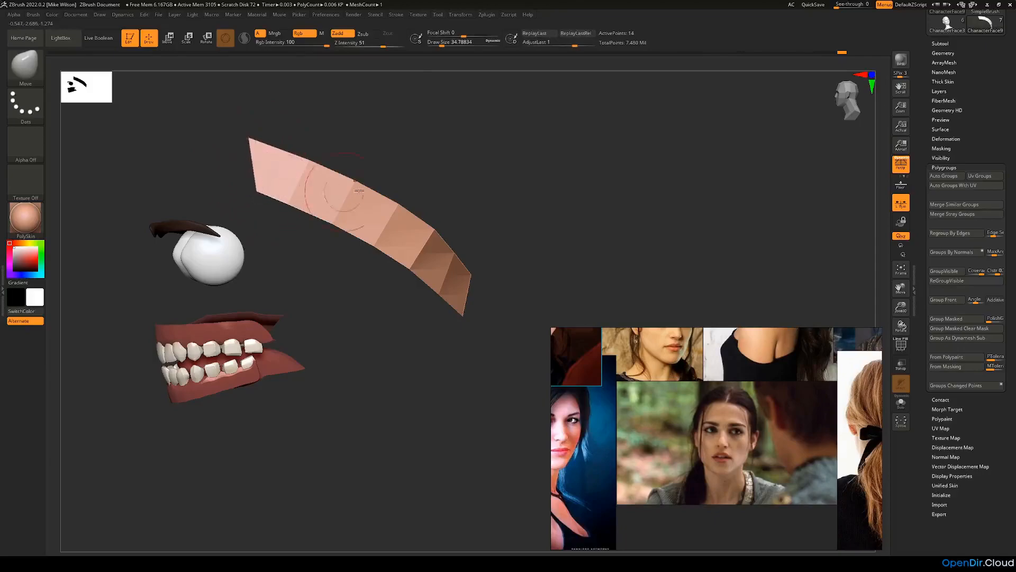
left_click(466, 170, "ctrl+shift")
left_click_drag(594, 193, 389, 153)
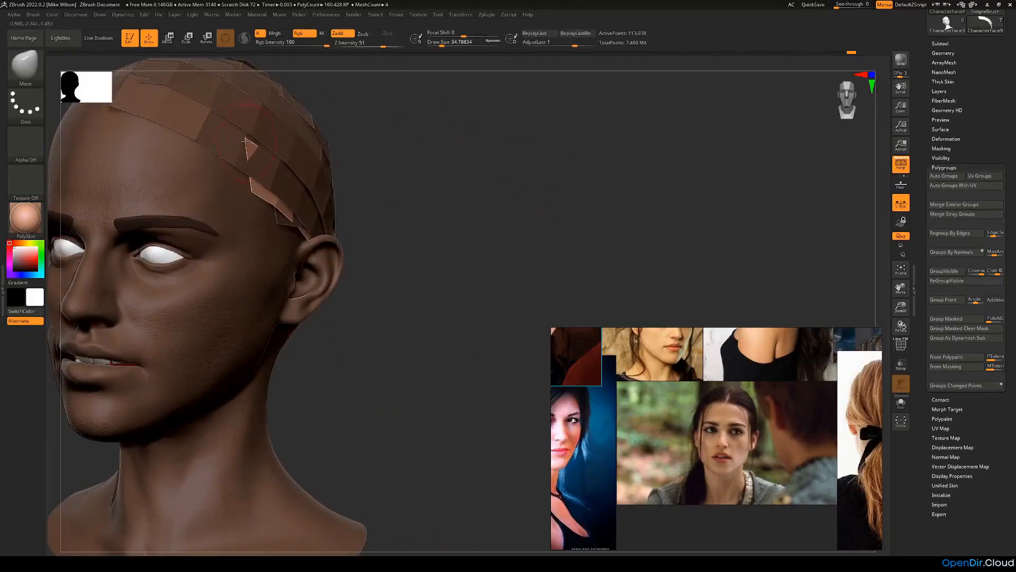
left_click_drag(343, 181, 366, 173)
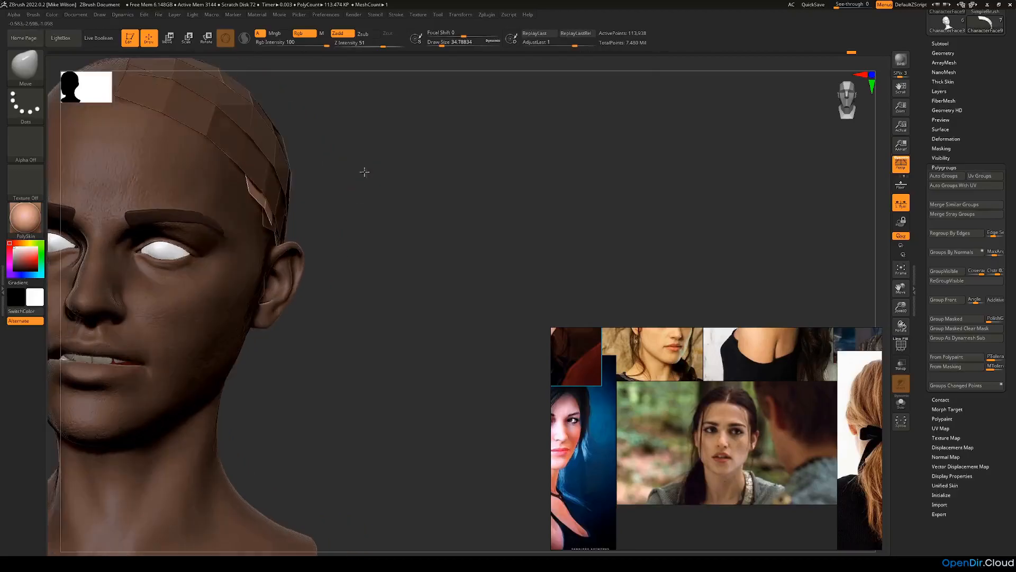
Step: Switch to the Standard brush at a draw size of about 68 and touch up the strips at the temple
left_click(26, 69)
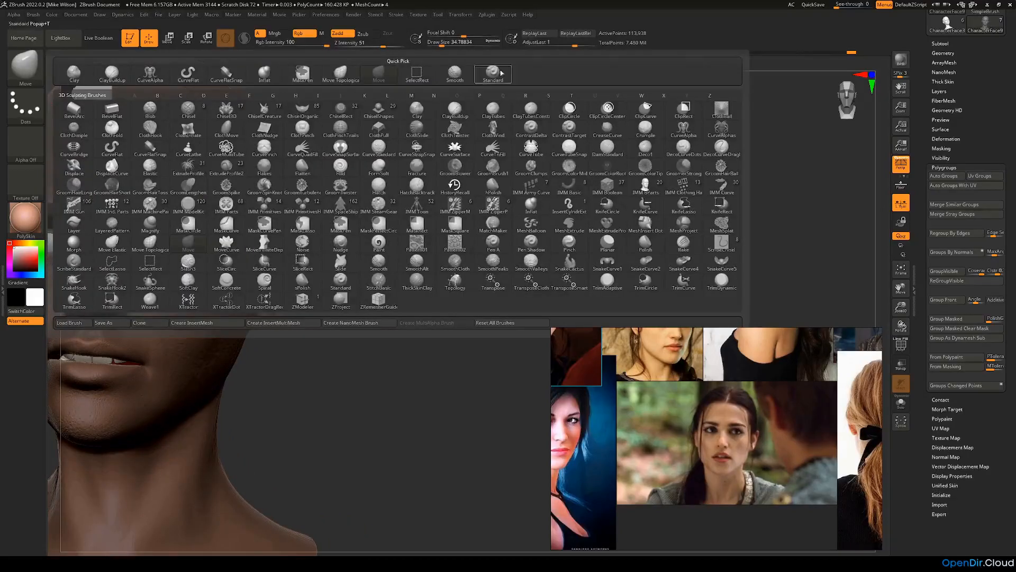
left_click(494, 72)
key("space")
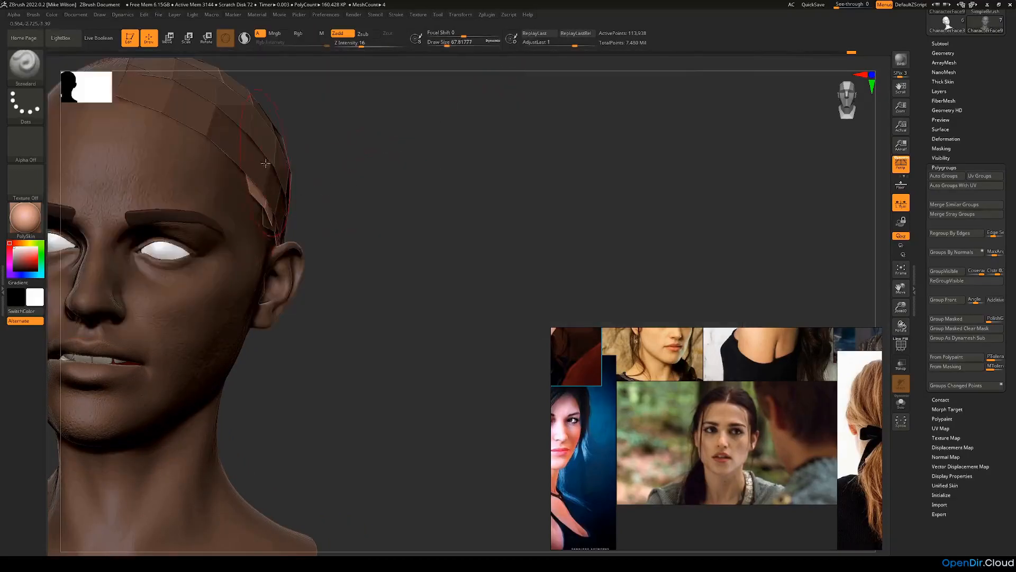
mouse_move(374, 168)
left_mouse_down()
mouse_move(422, 169)
mouse_move(451, 186)
mouse_move(468, 170)
mouse_move(502, 171)
left_mouse_up()
Step: Draw a third CurveFlatSnap strip at a draw size of about 18 from just above the ear, behind it, down to the nape
left_click(25, 68)
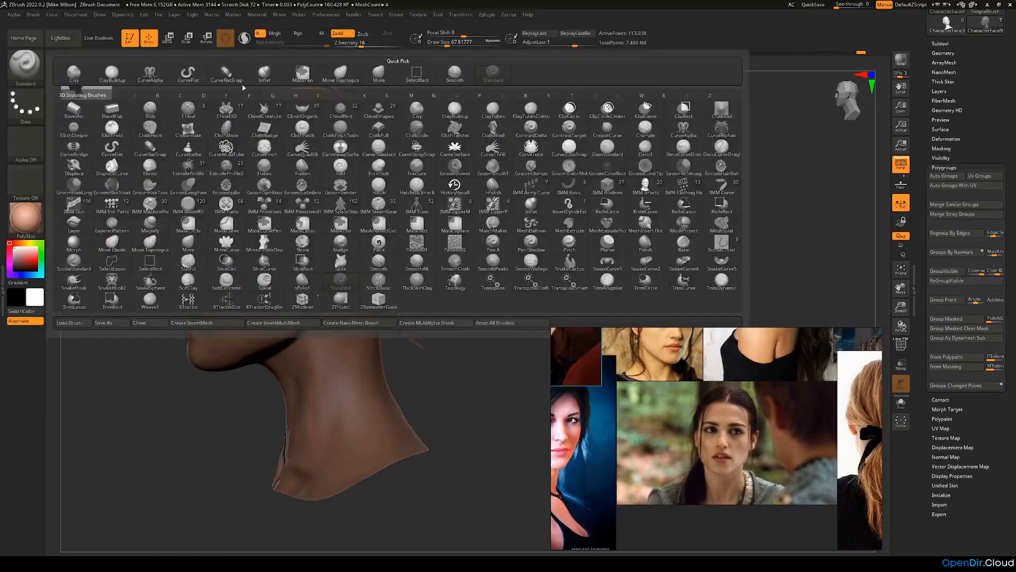
left_click(226, 73)
left_click_drag(448, 43, 441, 45)
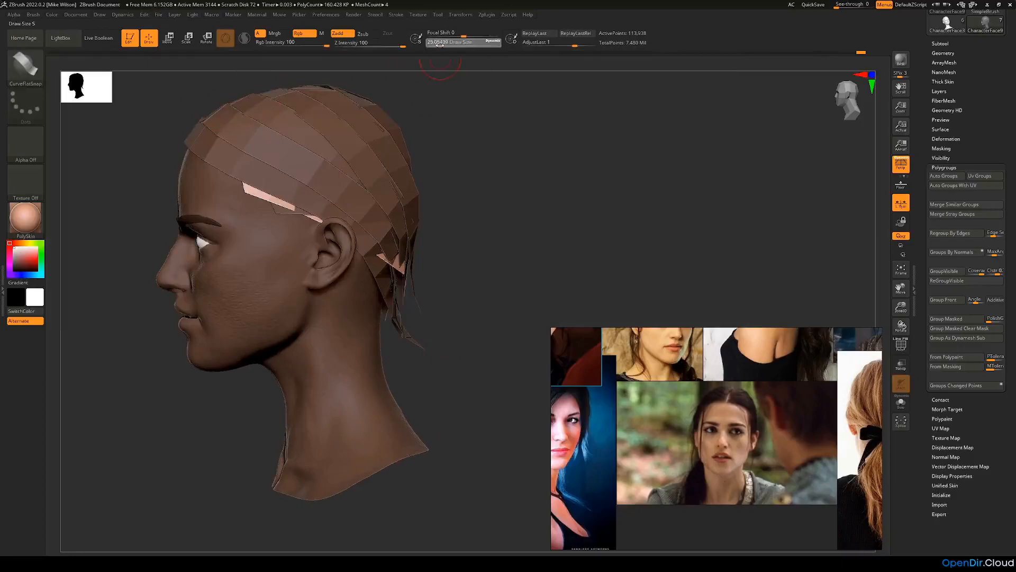
mouse_move(487, 152)
left_mouse_down("alt")
mouse_move(506, 213)
mouse_move(440, 207)
mouse_move(470, 213)
left_mouse_up("alt")
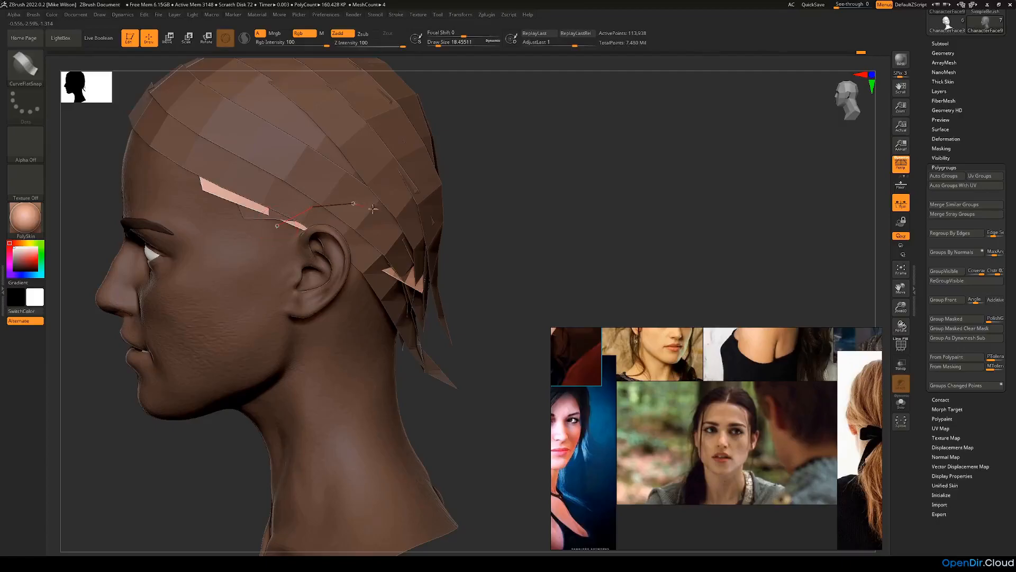
mouse_move(422, 301)
left_mouse_down()
mouse_move(430, 327)
mouse_move(371, 312)
left_mouse_up()
left_click(339, 232)
left_click_drag(339, 232, 351, 255)
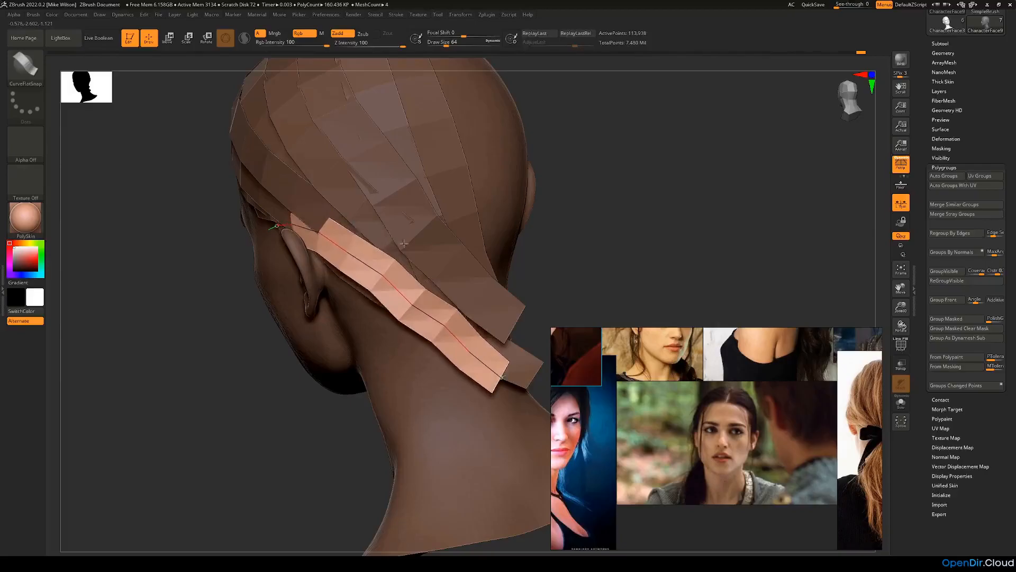
left_click_drag(586, 234, 575, 202)
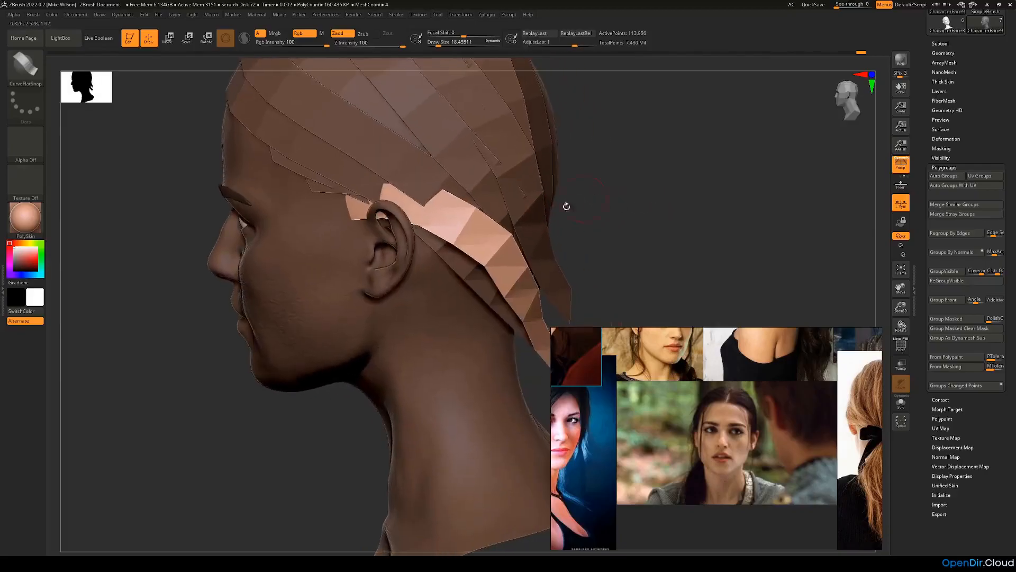
Step: Reshape the new strip above and behind the ear with the Move brush at a draw size of about 54
key("b")
key("m")
key("v")
key("space")
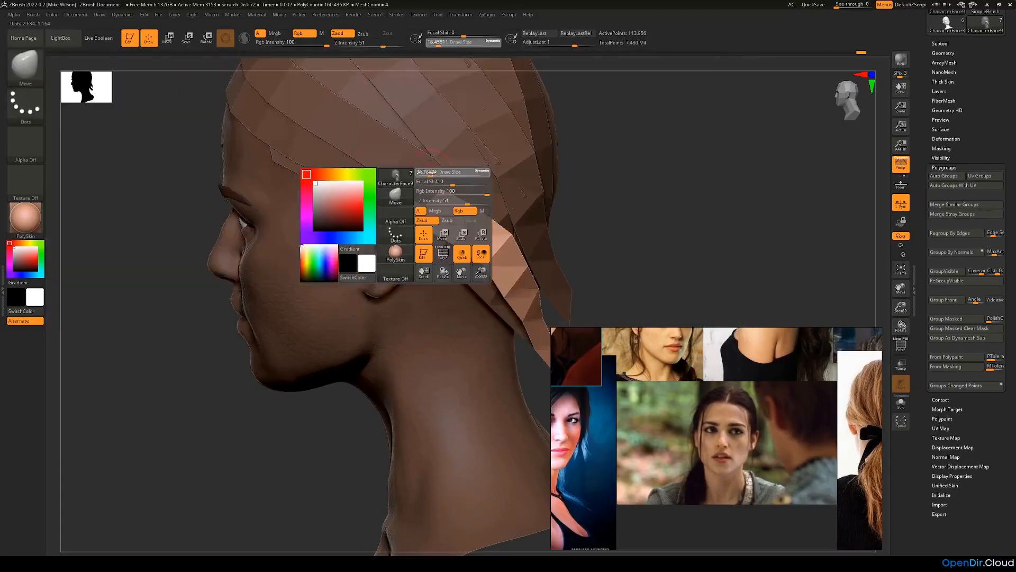
left_click_drag(441, 173, 434, 173)
right_click_drag(406, 188, 372, 186)
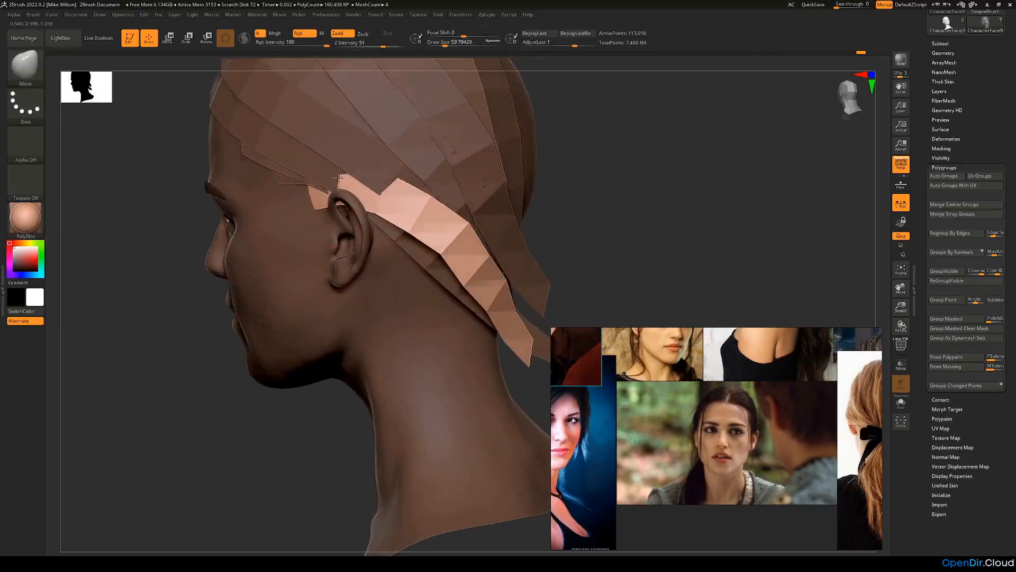
left_click_drag(612, 193, 366, 210)
left_click_drag(588, 191, 670, 191)
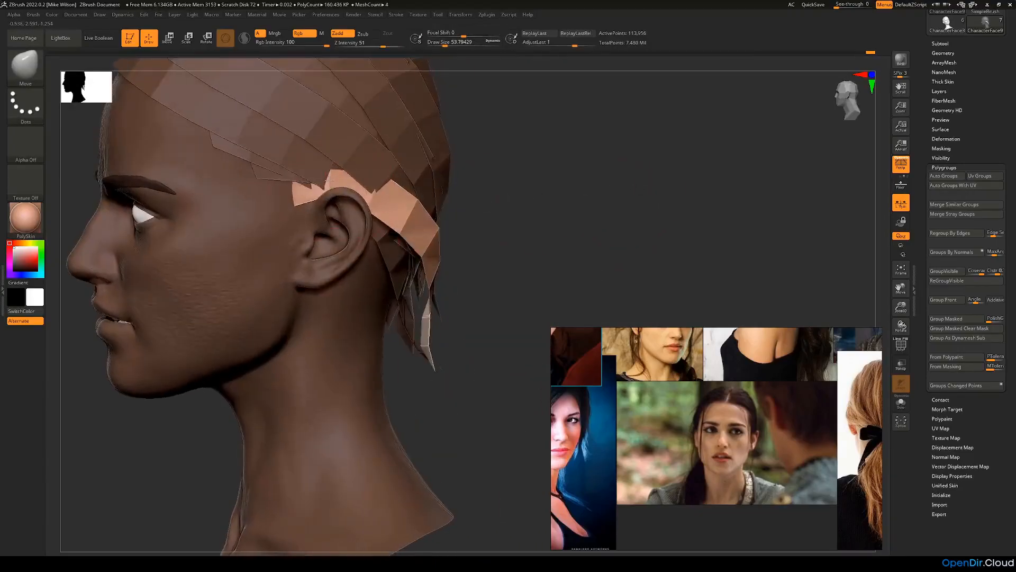
Step: Enlarge the Move brush to a draw size of about 83 and adjust the strip's fit behind the ear toward the nape
key("space")
mouse_move(468, 204)
left_mouse_down()
mouse_move(422, 208)
mouse_move(472, 206)
left_mouse_up()
left_click_drag(564, 213, 474, 215)
left_click_drag(381, 284, 426, 291)
Step: Set the Move brush's draw size to about 33 and refine the strip's front tip at the hairline above the ear
key("space")
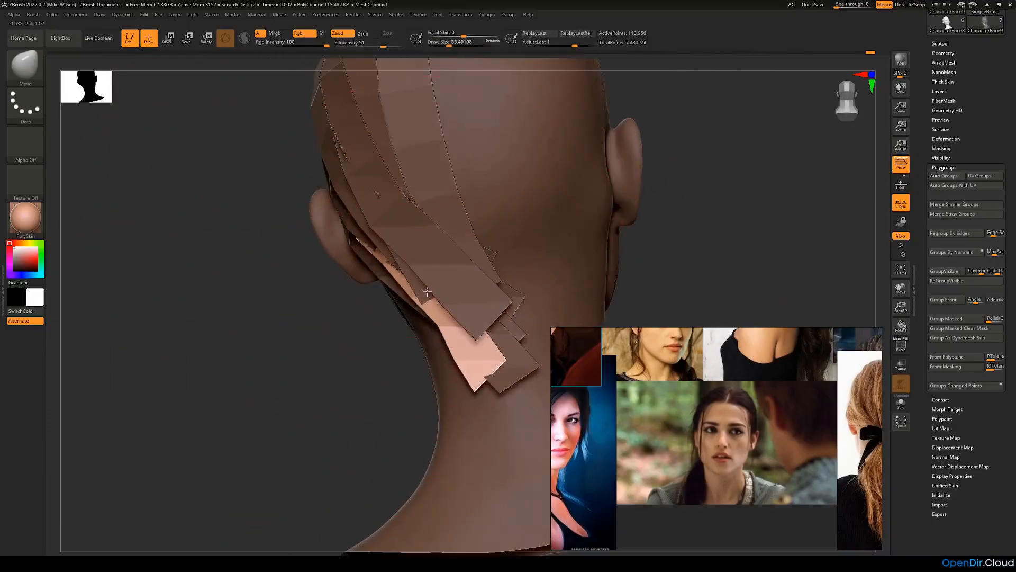
mouse_move(326, 336)
left_mouse_down()
mouse_move(481, 284)
mouse_move(469, 172)
mouse_move(333, 139)
mouse_move(348, 141)
left_mouse_up()
key("space")
mouse_move(450, 158)
left_mouse_down()
mouse_move(356, 130)
mouse_move(316, 131)
left_mouse_up()
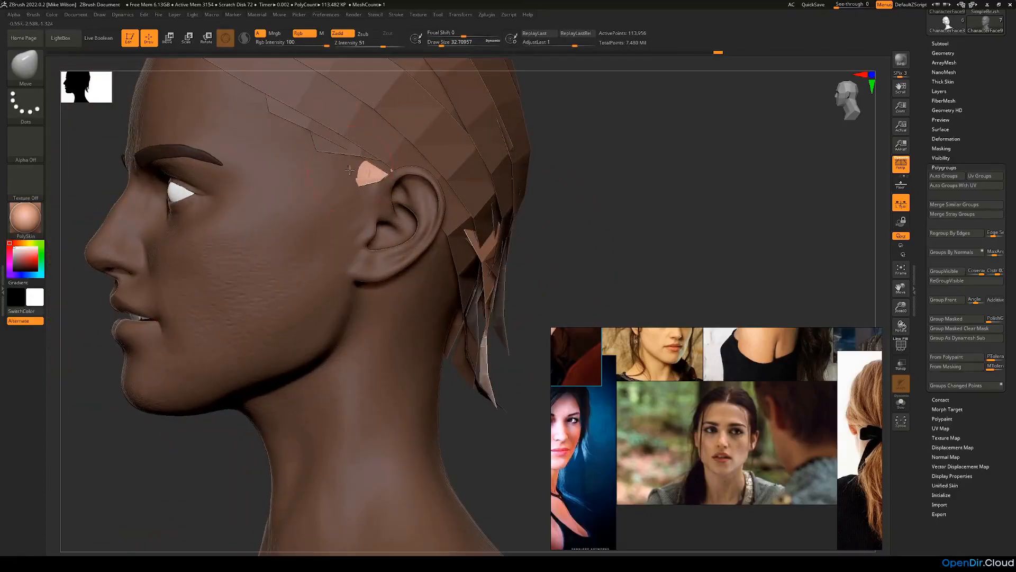
left_click_drag(565, 195, 548, 198)
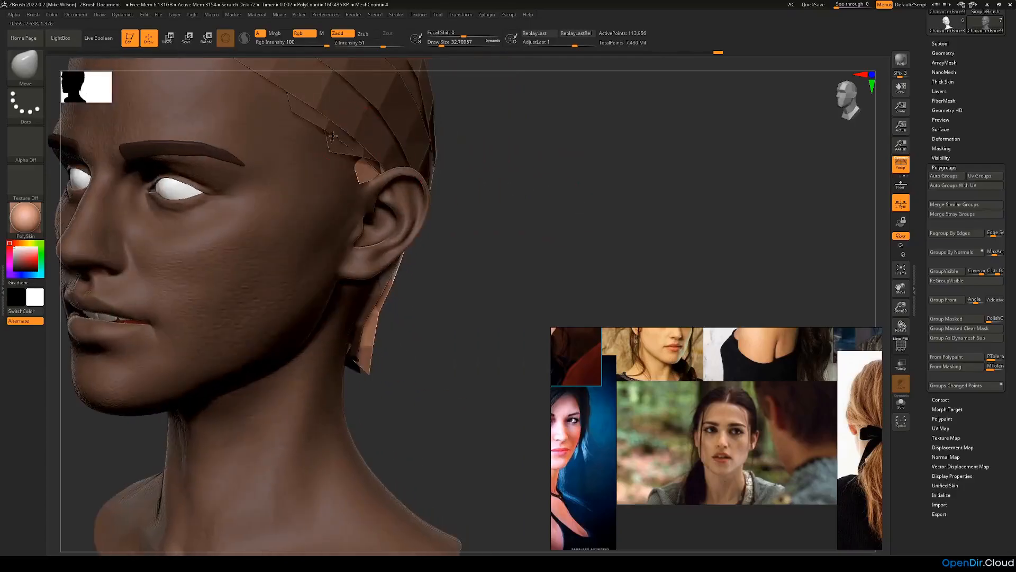
left_click_drag(496, 175, 376, 181)
Step: Tuck the lower strips closer together behind the ear with the Move brush
left_click_drag(624, 226, 494, 238, "alt")
left_click_drag(386, 287, 318, 338)
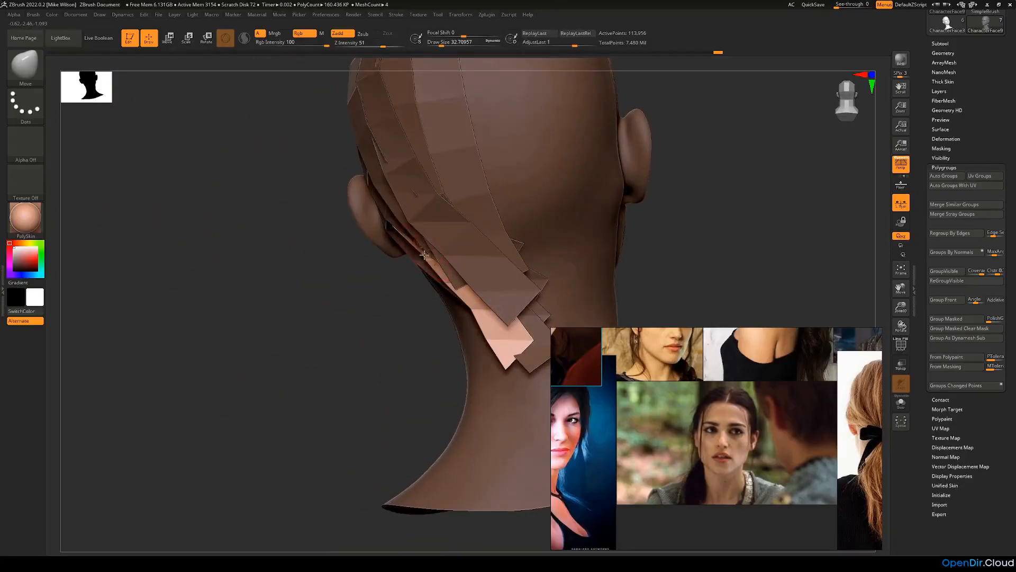
left_click_drag(425, 255, 391, 266)
left_click_drag(608, 227, 524, 241, "alt")
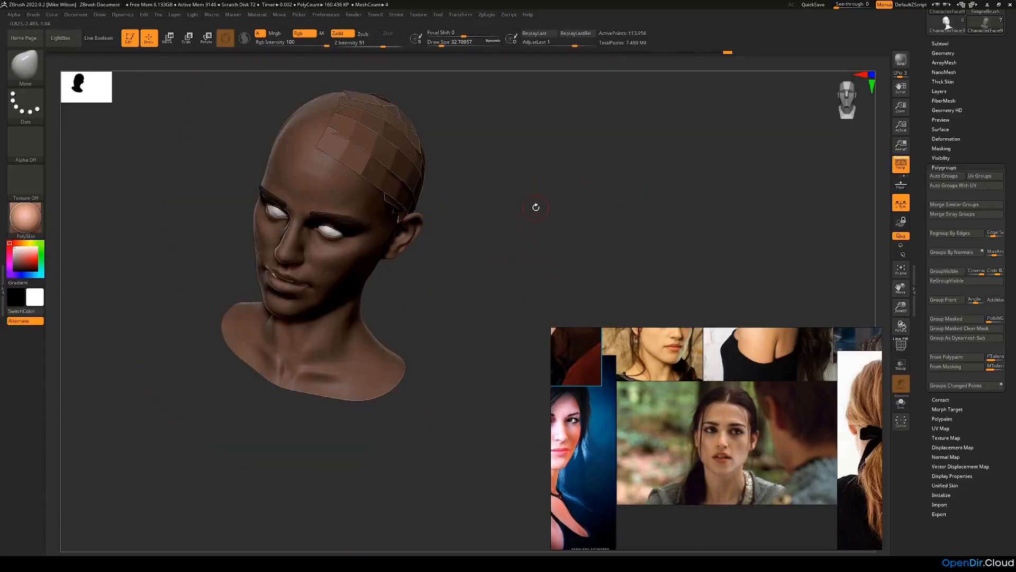
Step: Duplicate the CharacterFace9 subtool with polyframe display turned on and its mask cleared
left_click(940, 44)
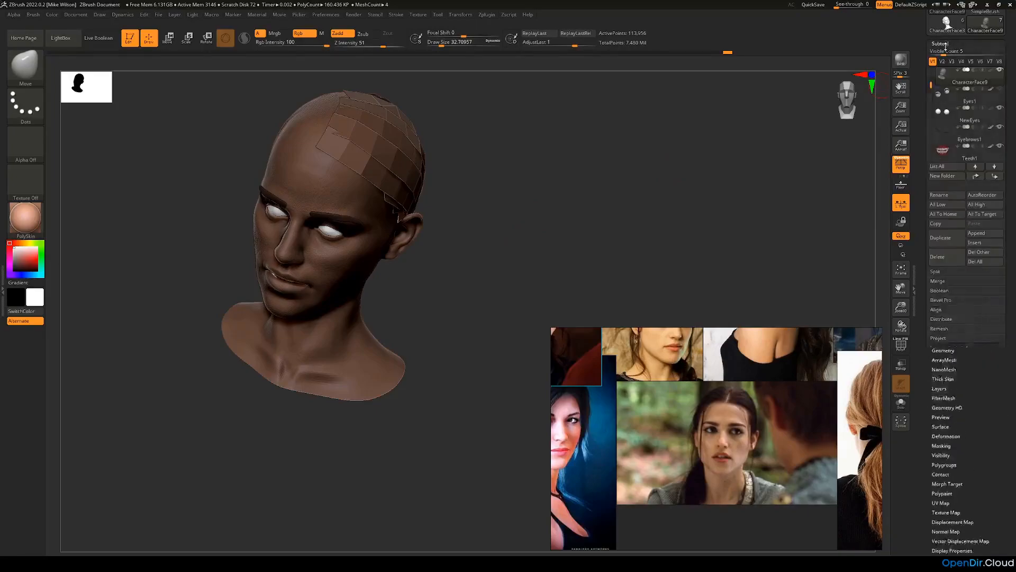
left_click_drag(933, 79, 933, 69)
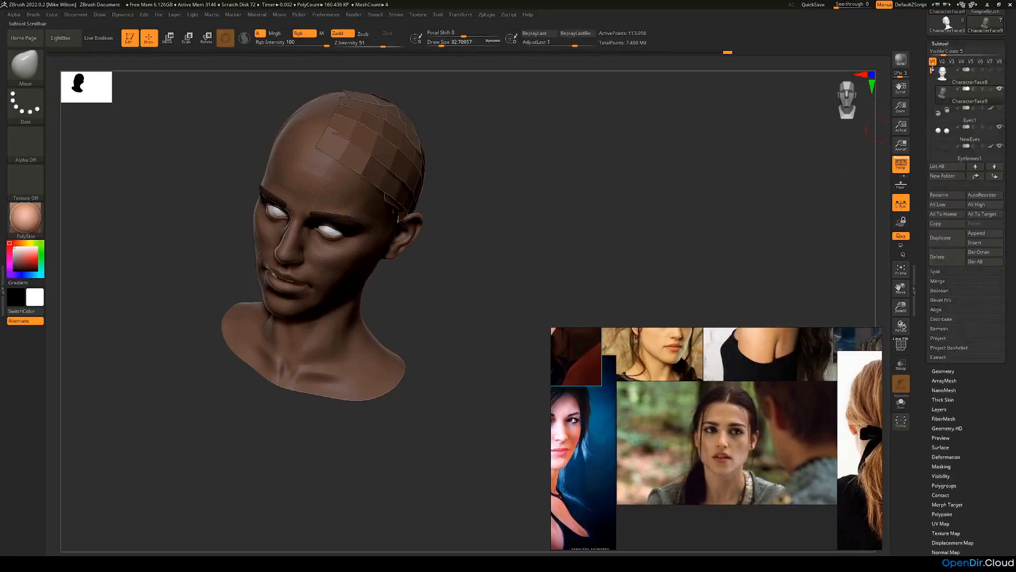
left_click_drag(771, 168, 796, 164)
left_click(901, 347)
left_click_drag(677, 227, 862, 161)
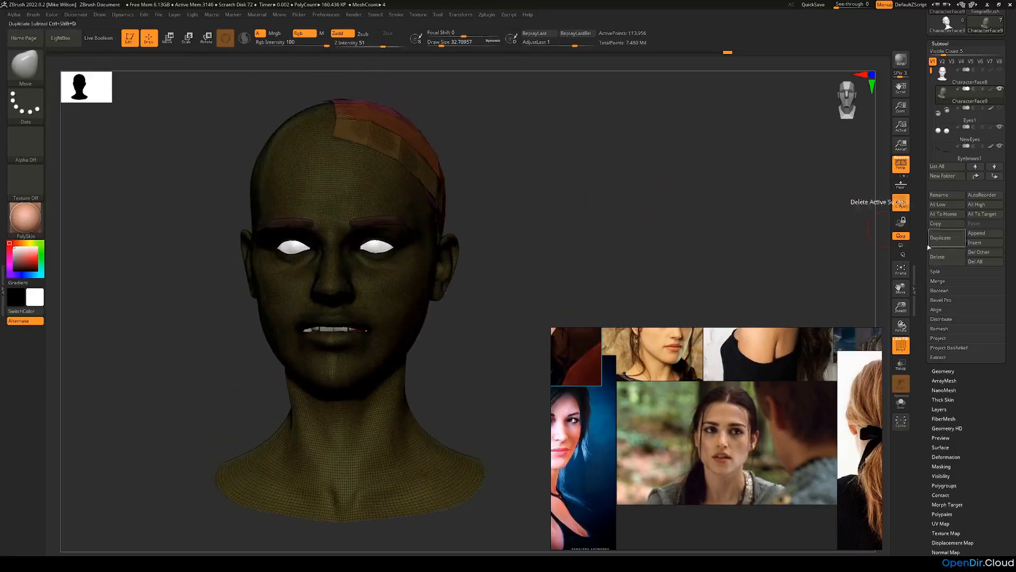
left_click_drag(668, 142, 739, 195, "ctrl")
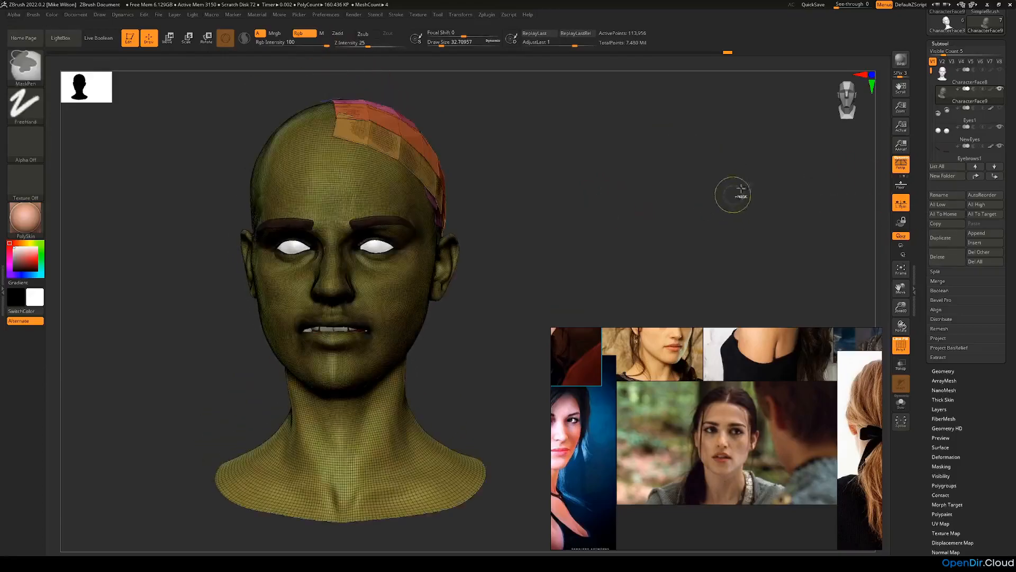
left_click(942, 238)
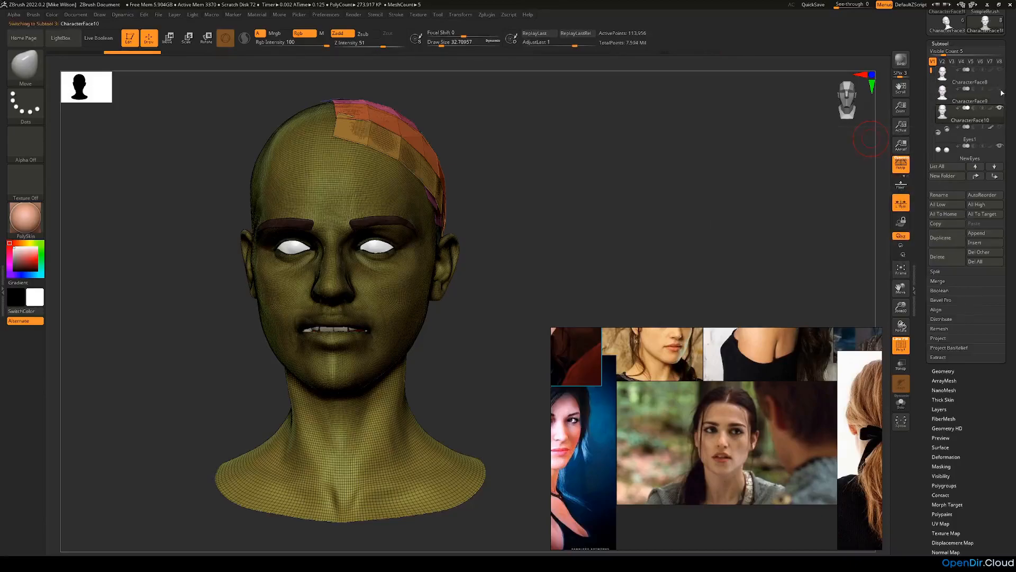
Step: Isolate the hair strips in the duplicated subtool and delete the hidden head geometry
left_click(353, 185, "ctrl+shift")
left_click_drag(514, 128, 585, 217, "ctrl+shift")
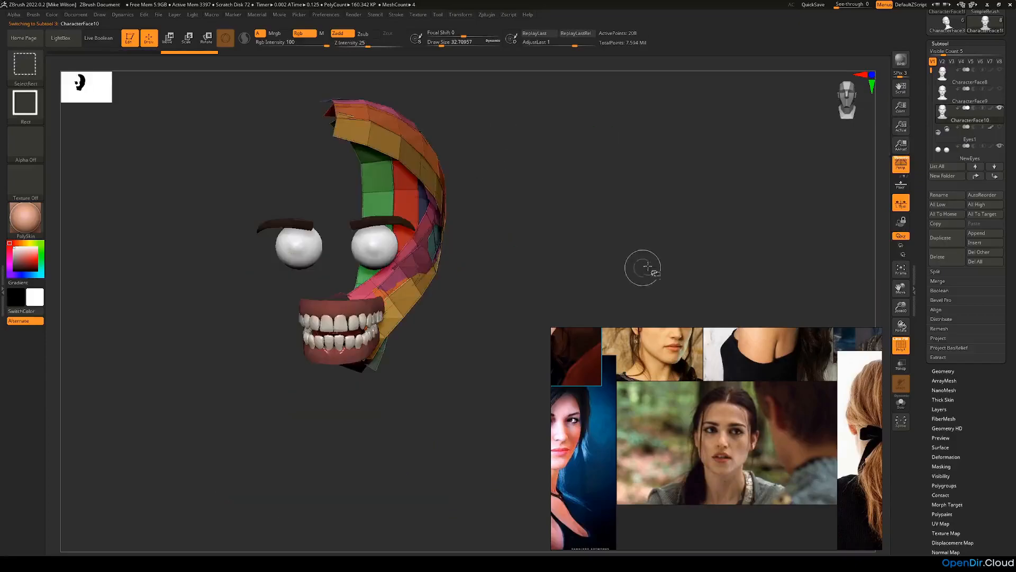
left_click_drag(322, 231, 381, 419)
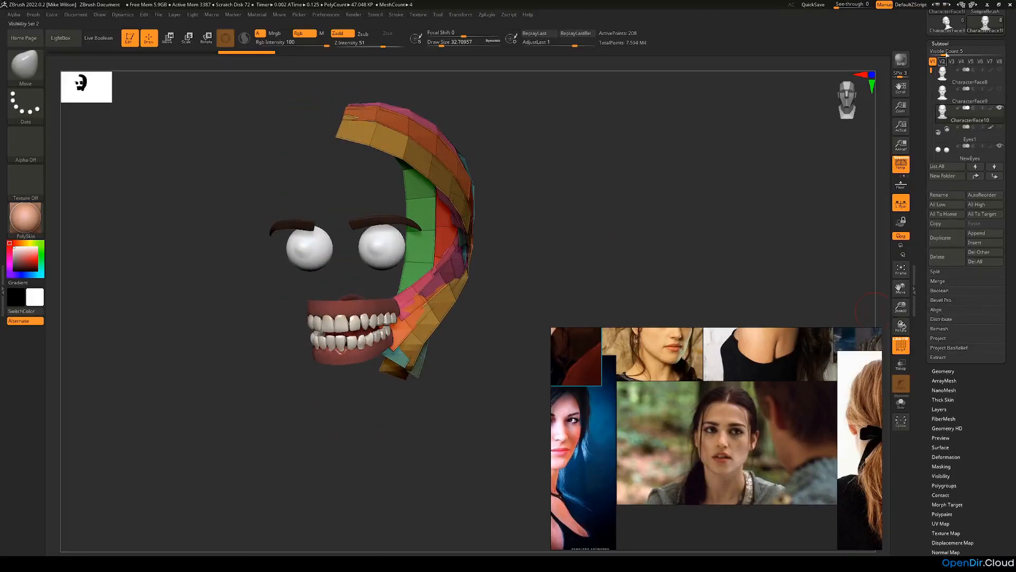
left_click(940, 43)
left_click(944, 53)
left_click(942, 214)
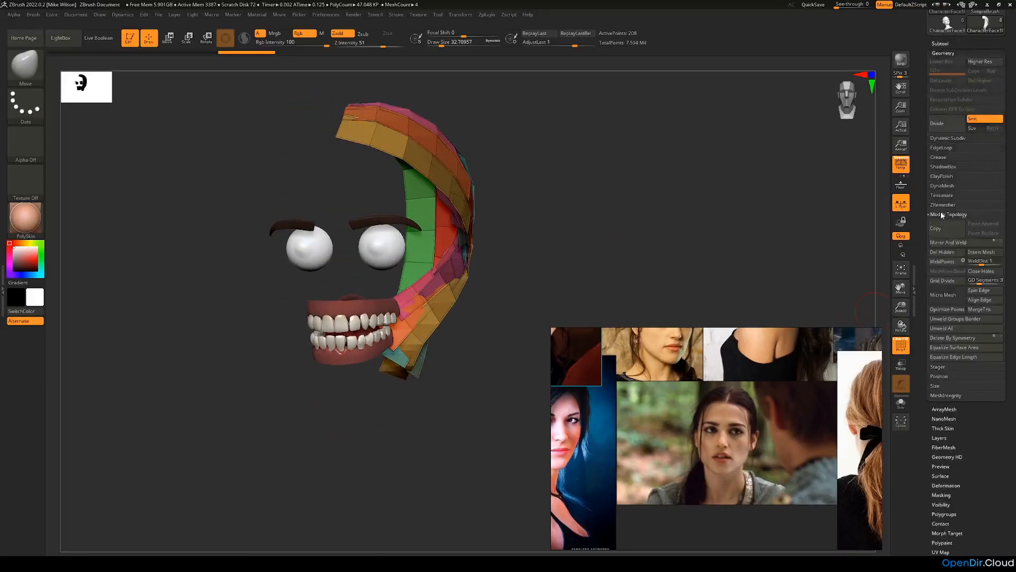
left_click(942, 252)
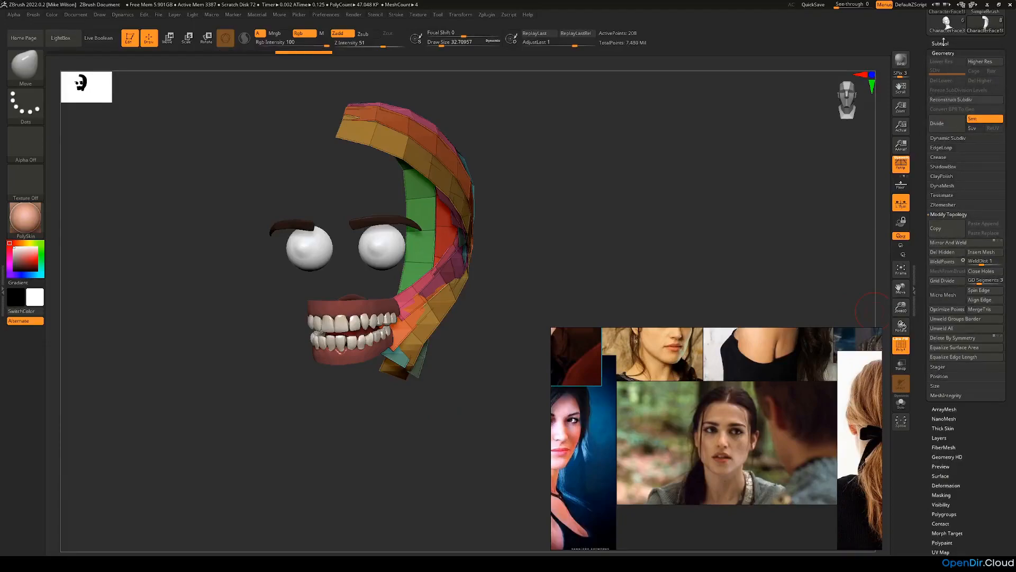
Step: Make the CharacterFace9 head visible again and check it against the separated hair strips
left_click(941, 43)
left_click(1000, 90)
left_click_drag(741, 166, 753, 171, "shift")
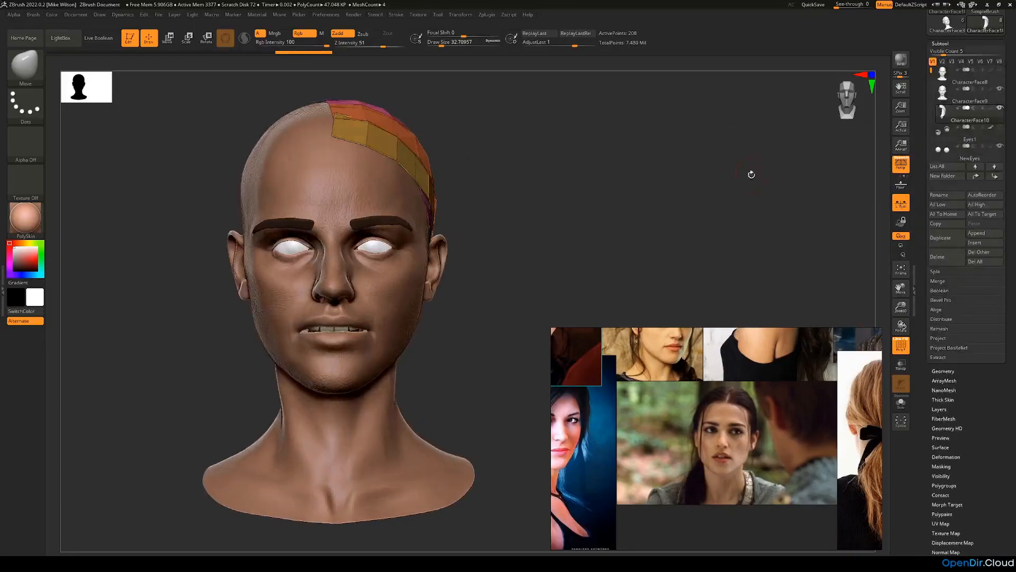
left_click(979, 94)
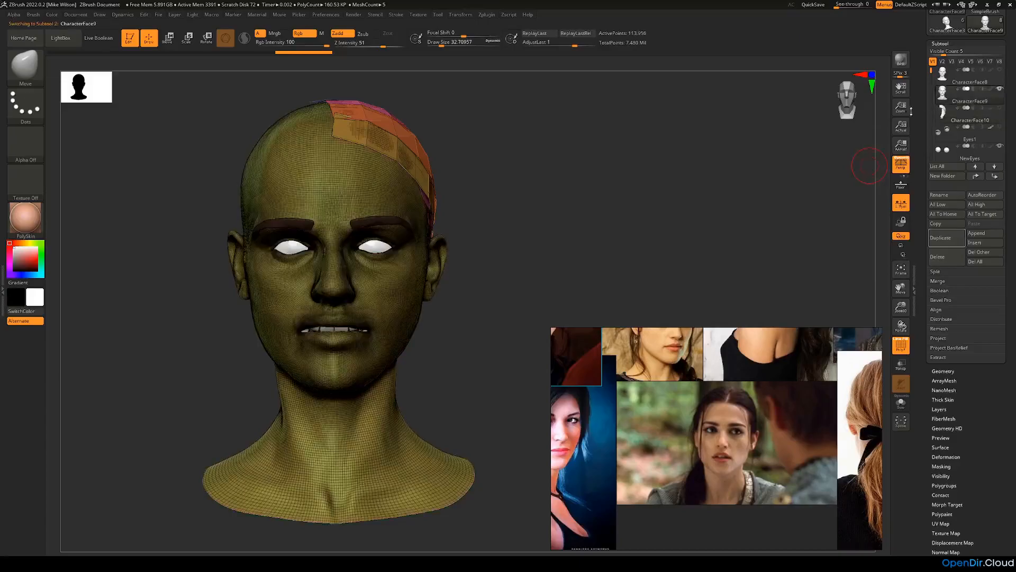
left_click_drag(659, 204, 639, 179)
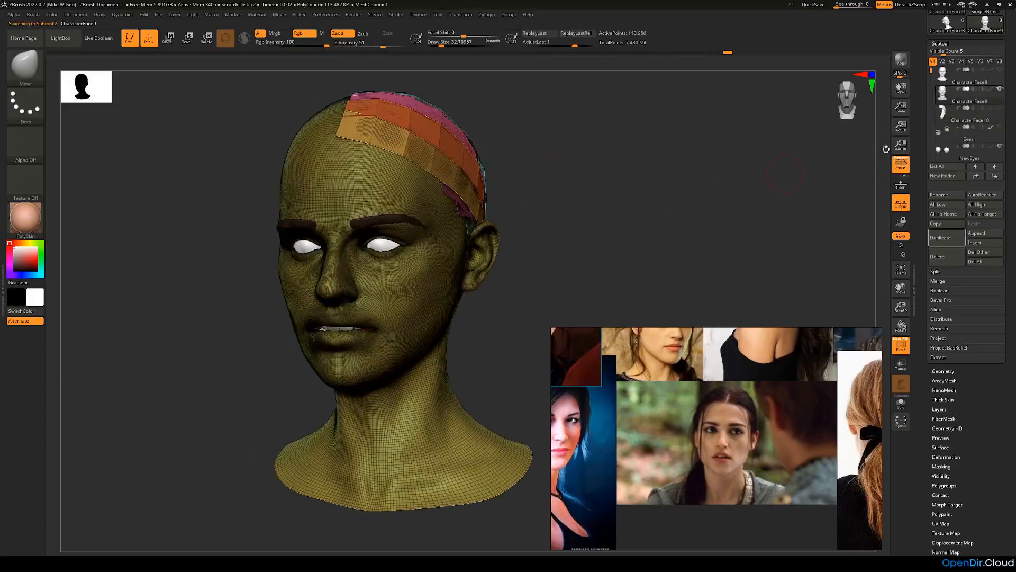
left_click_drag(754, 183, 778, 194)
Step: Mirror the separated hair strips in CharacterFace10 with the Mirror deformation
left_click_drag(983, 411, 963, 348)
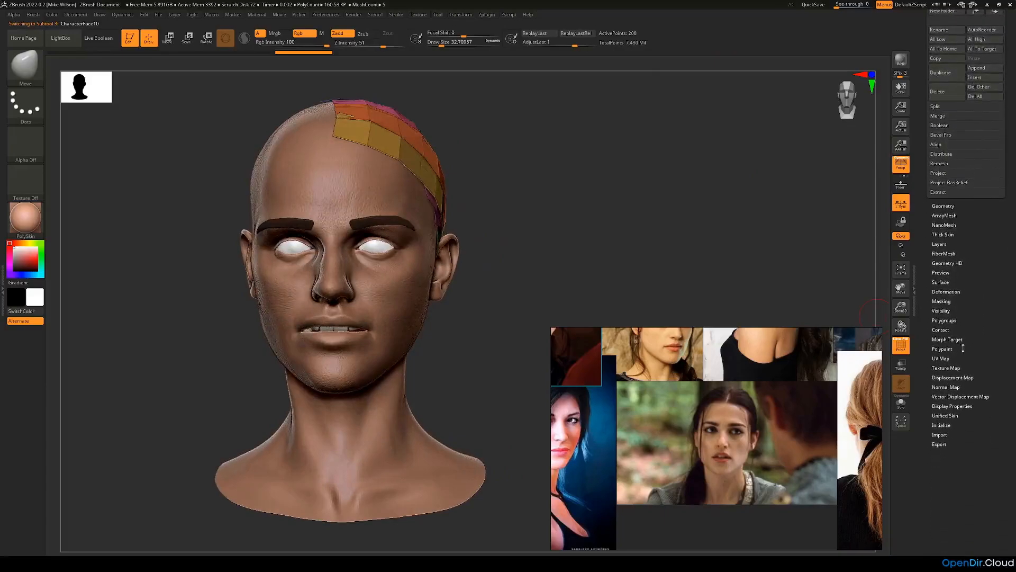
left_click(955, 291)
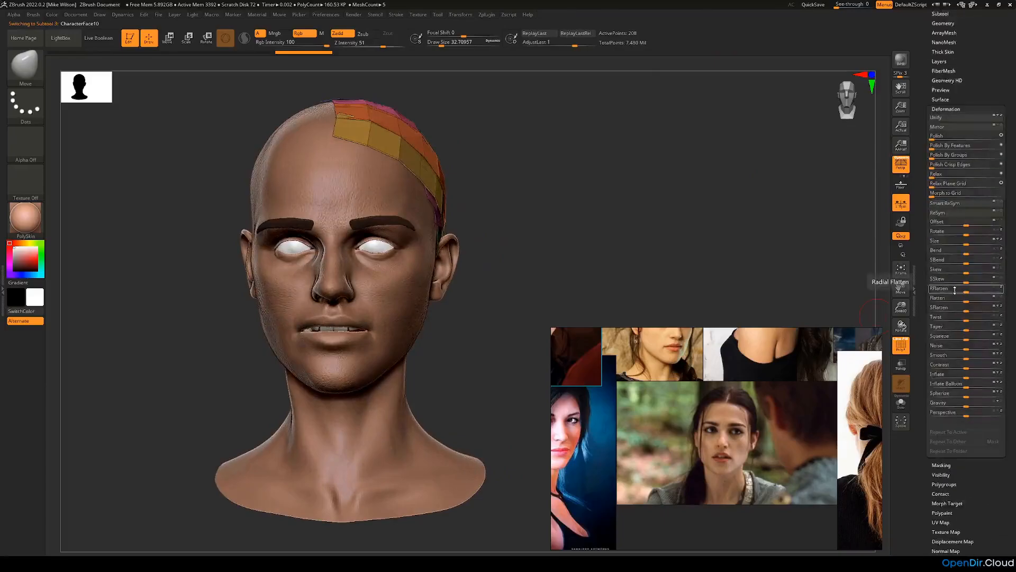
left_click(962, 122)
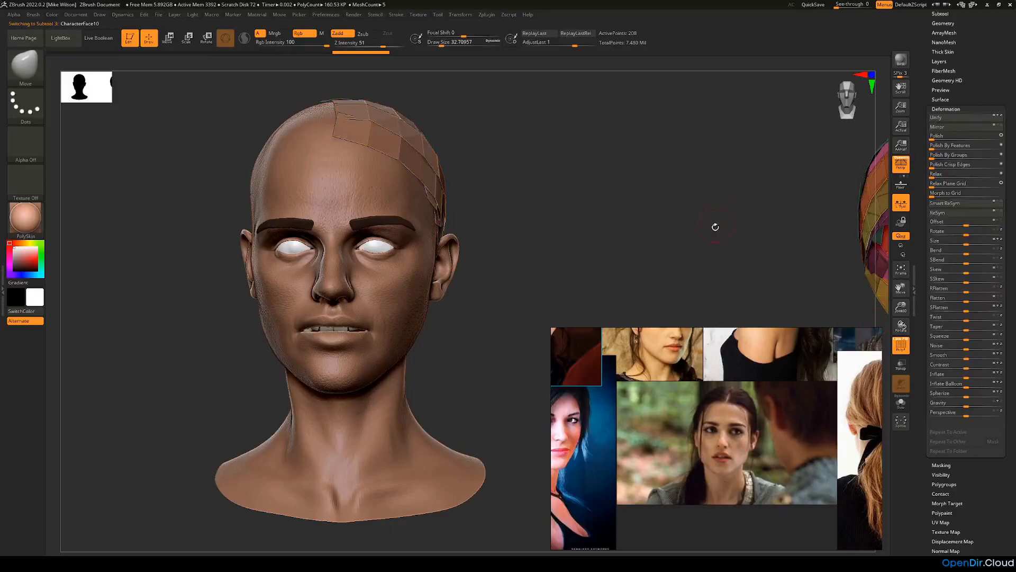
Step: Move the mirrored strips with the transform gizmo onto the uncovered half of the head
left_click_drag(717, 218, 815, 202, "alt")
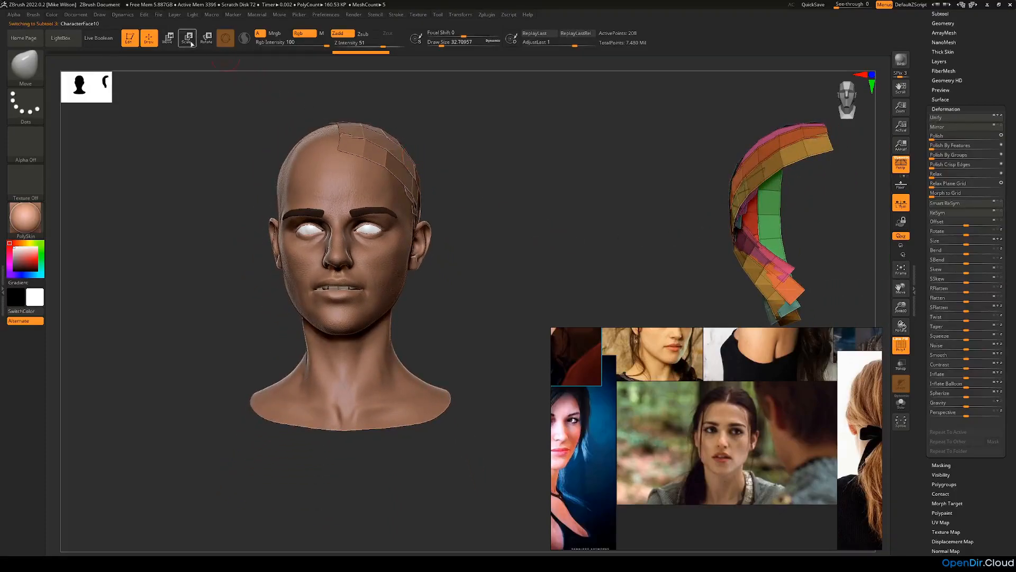
left_click(168, 37)
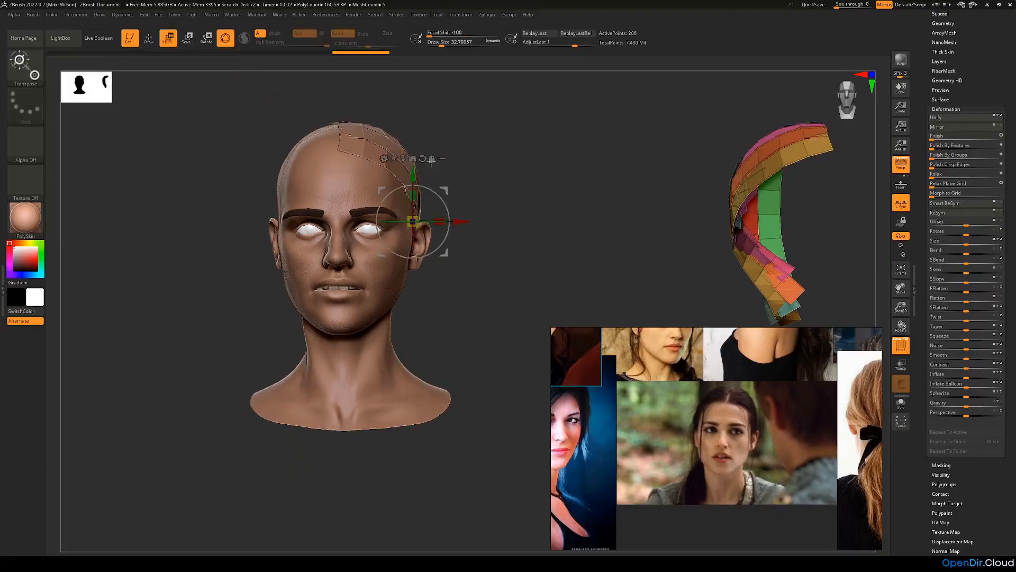
left_click_drag(468, 221, 391, 230, "alt")
left_click(805, 161)
left_click_drag(561, 224, 584, 249)
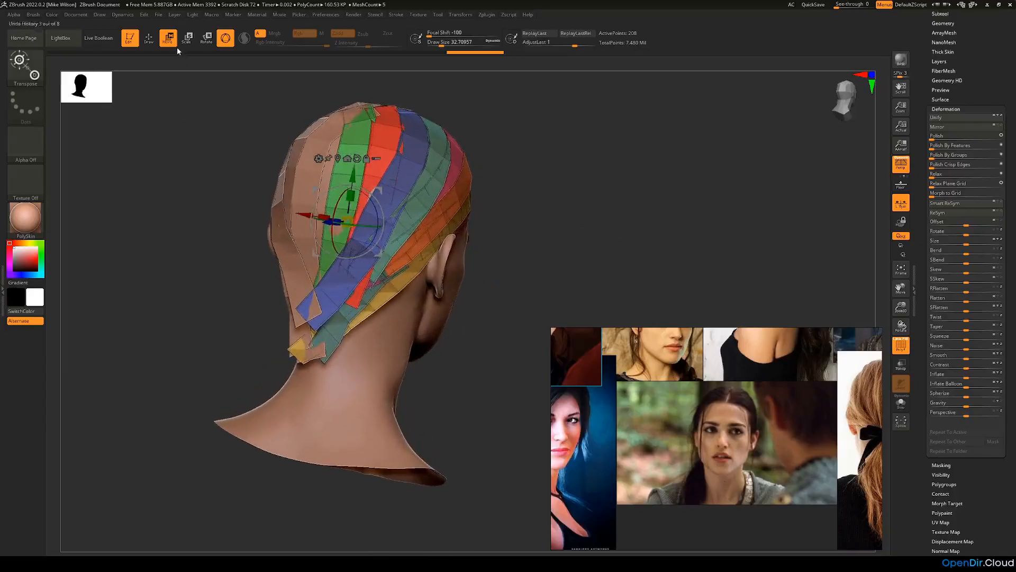
Step: Fit the mirrored strips to the skull with the Move brush at a draw size of about 128, from nape to hairline
left_click(149, 38)
left_click(27, 68)
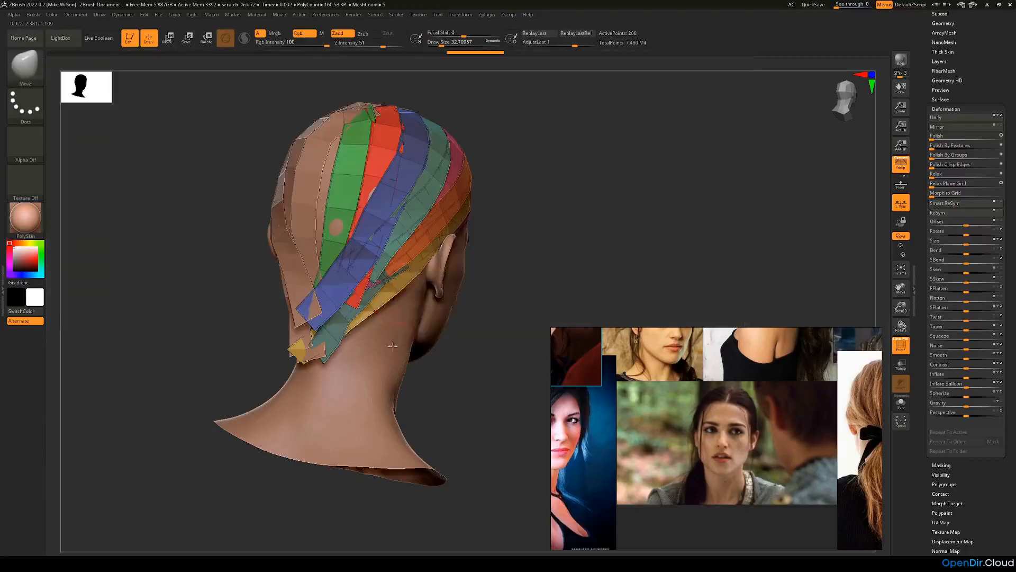
key("space")
left_click_drag(418, 310, 432, 310)
left_click_drag(506, 292, 476, 303)
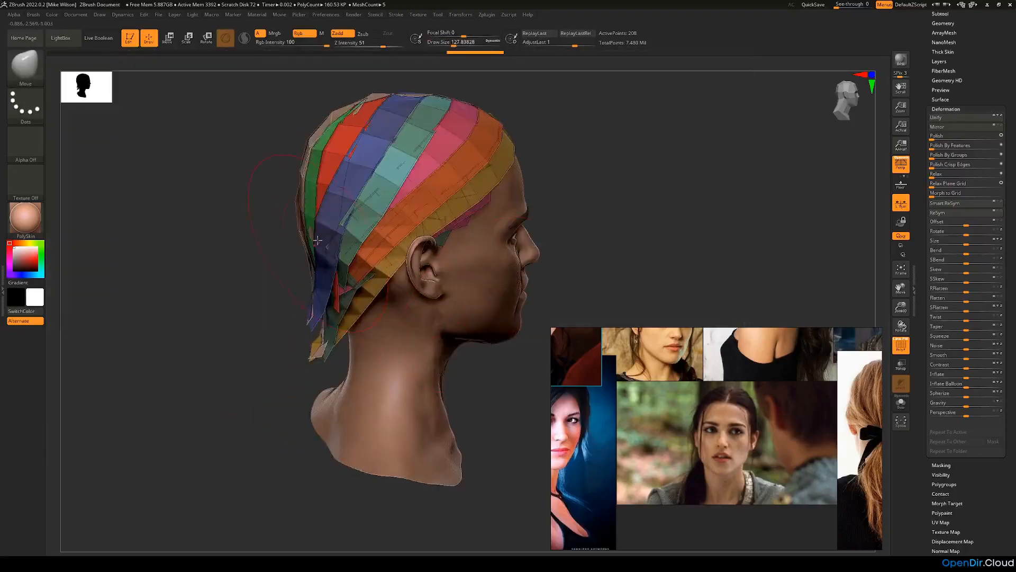
mouse_move(265, 270)
left_mouse_down()
mouse_move(523, 183)
mouse_move(379, 99)
mouse_move(551, 132)
mouse_move(536, 211)
mouse_move(508, 224)
mouse_move(419, 222)
mouse_move(481, 170)
mouse_move(538, 154)
mouse_move(504, 224)
mouse_move(375, 297)
left_mouse_up()
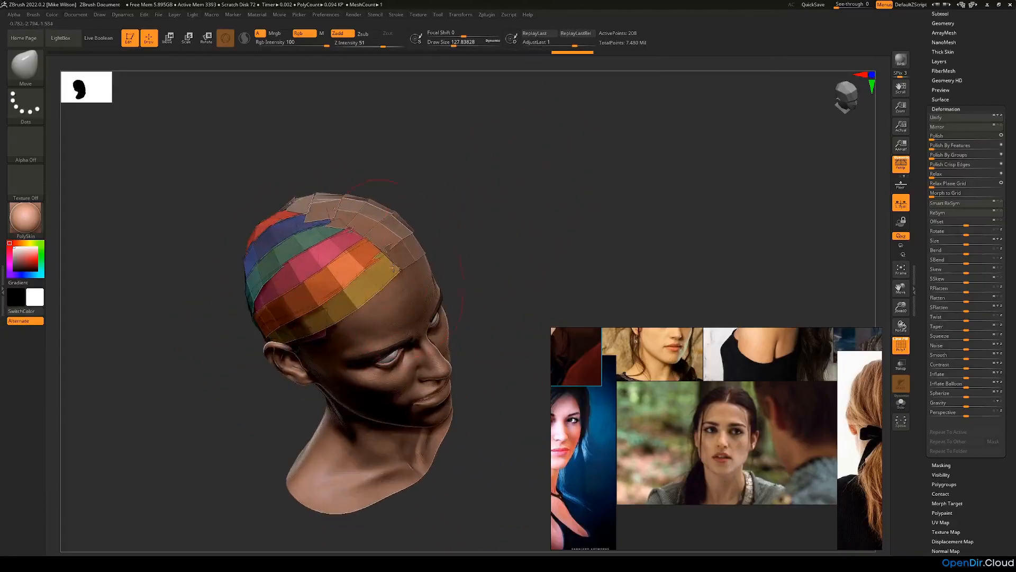
left_click_drag(476, 268, 390, 273)
left_click_drag(491, 249, 431, 227)
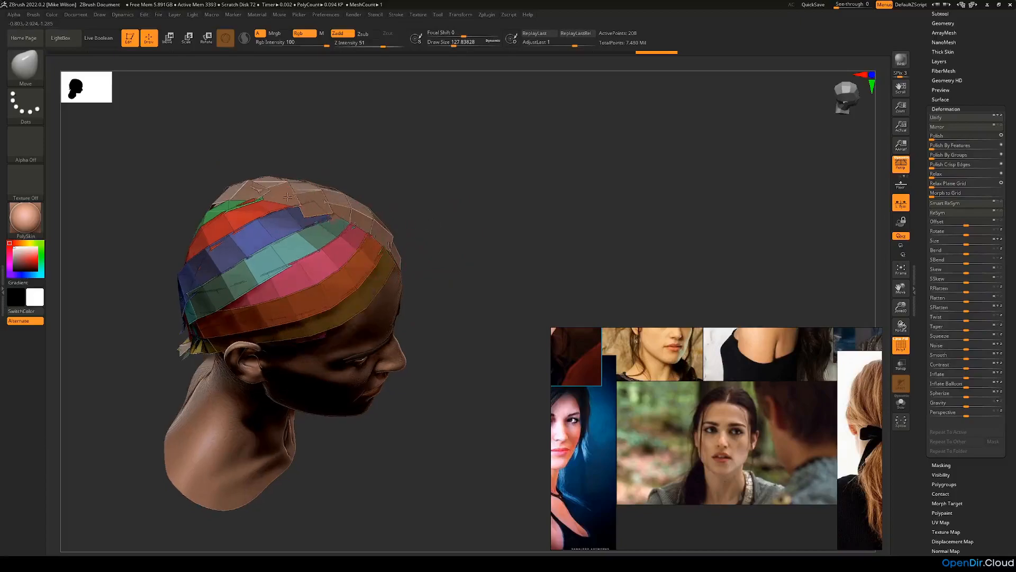
left_click_drag(408, 182, 394, 195)
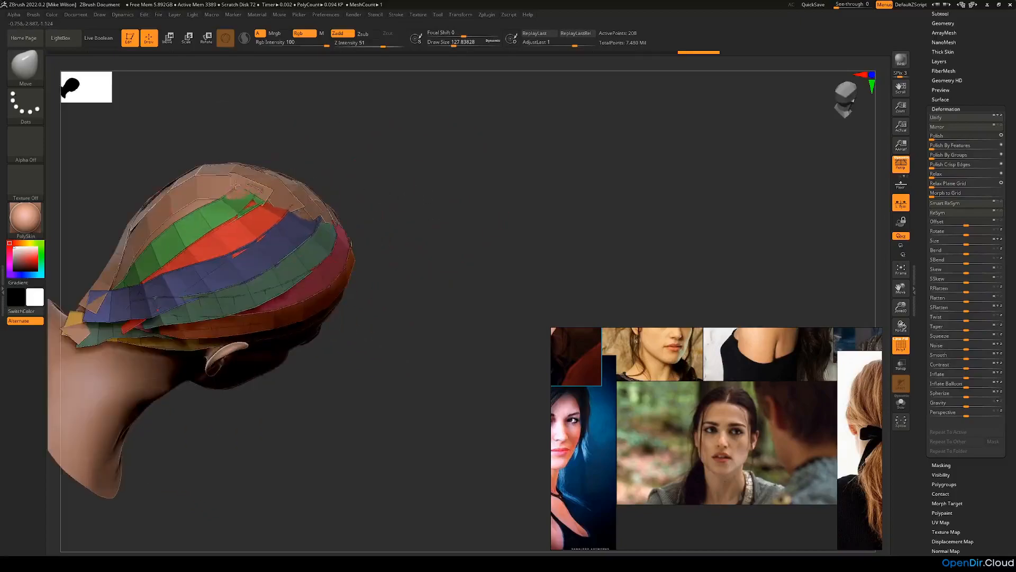
left_click_drag(366, 207, 436, 191)
Step: Select the CharacterFace9 head subtool, clear its mask, and hide its original hair strips
left_click(335, 206, "alt")
left_click_drag(373, 186, 435, 206)
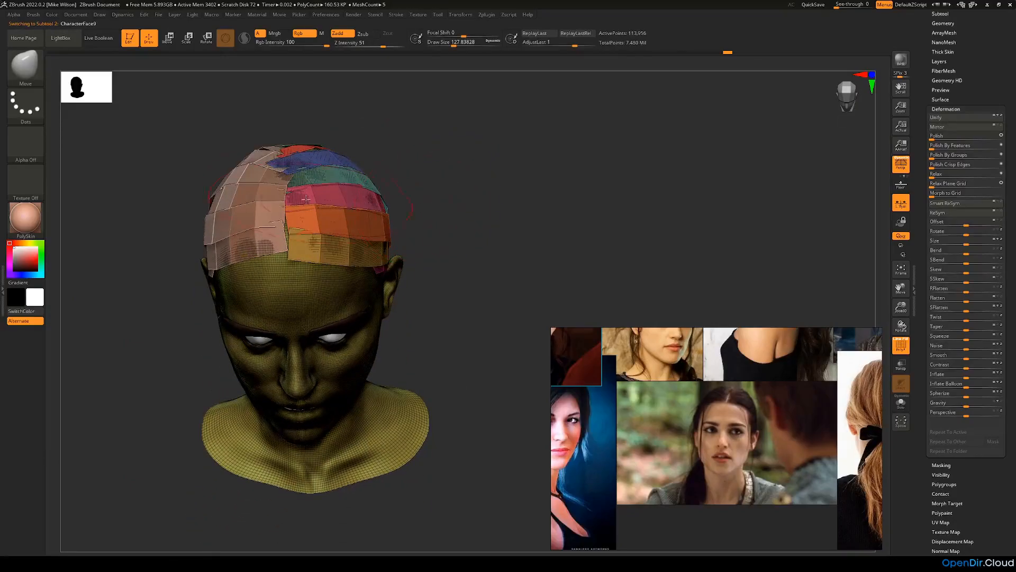
left_click_drag(381, 164, 166, 254)
left_click_drag(459, 208, 424, 206)
mouse_move(409, 276)
left_mouse_down()
mouse_move(386, 273)
mouse_move(364, 316)
mouse_move(312, 320)
left_mouse_up()
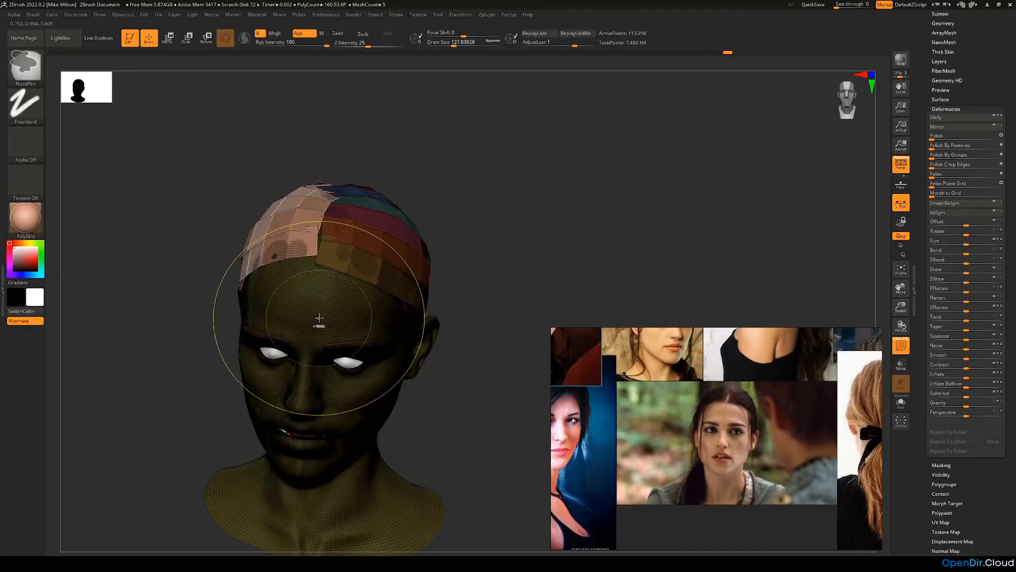
key("ctrl+shift")
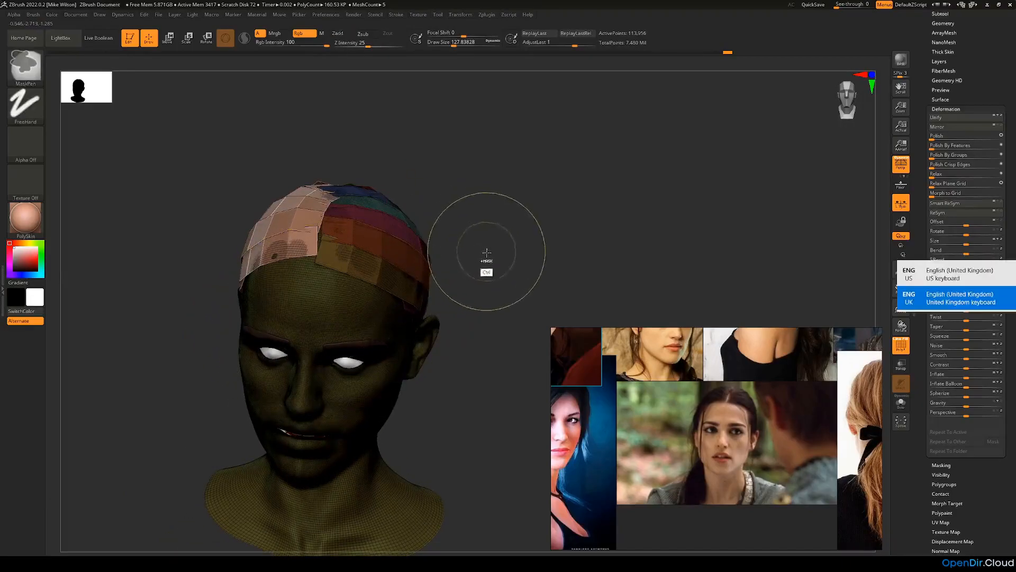
key("ctrl+z")
key("ctrl+z")
key("ctrl+z")
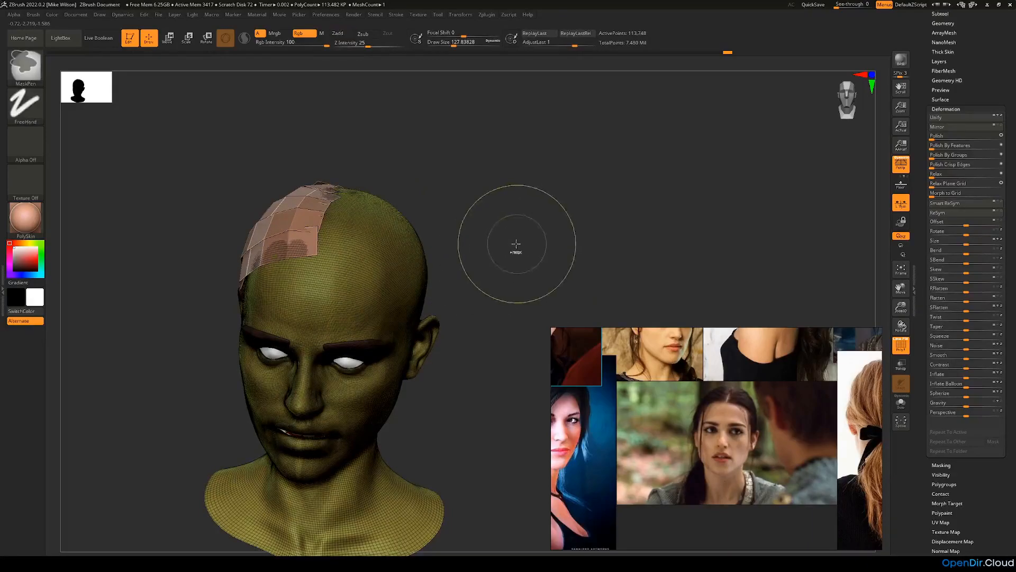
Step: Unhide the original hair strips and make the mirrored strips subtool CharacterFace10 active
key("ctrl+shift+z")
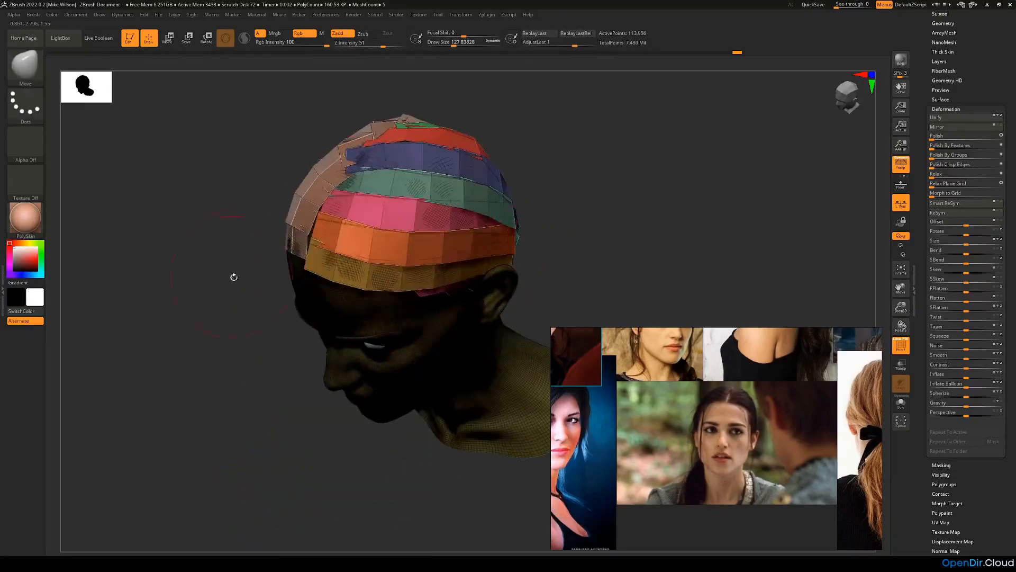
left_click_drag(233, 277, 239, 307)
left_click_drag(354, 153, 359, 152)
left_click_drag(491, 138, 485, 202)
left_click_drag(335, 214, 369, 243)
mouse_move(469, 177)
left_mouse_down()
mouse_move(486, 225)
mouse_move(440, 214)
mouse_move(397, 229)
mouse_move(414, 236)
mouse_move(396, 254)
mouse_move(352, 260)
left_mouse_up()
left_click(351, 251, "alt")
Step: Pull the lower ends of the mirrored strips at the nape into place with the Move brush
left_click_drag(420, 239, 434, 239)
left_click_drag(365, 257, 368, 338)
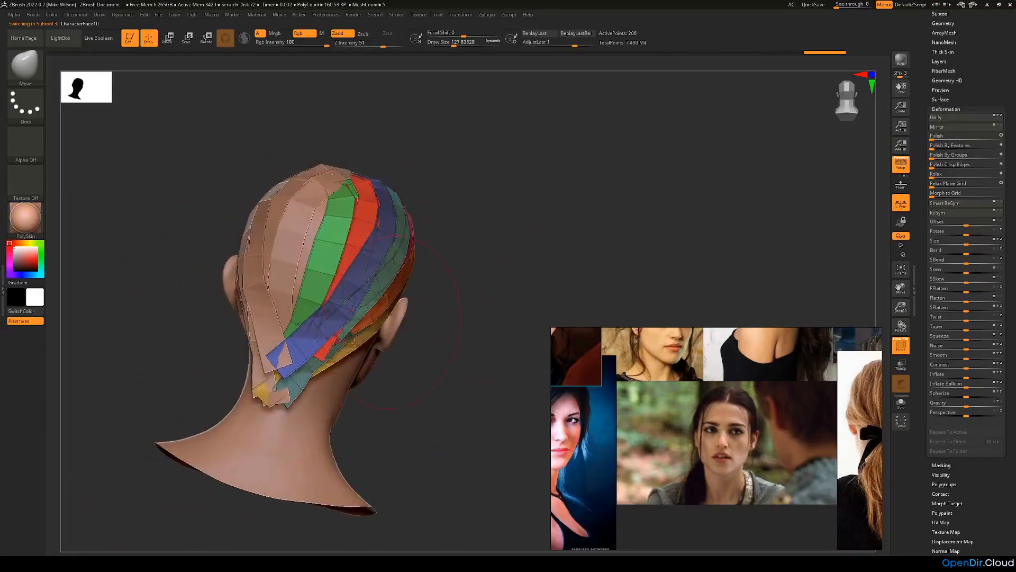
left_click_drag(299, 353, 292, 347)
left_click_drag(367, 412, 397, 398)
left_click_drag(311, 356, 295, 344)
mouse_move(388, 374)
left_mouse_down()
mouse_move(362, 348)
mouse_move(362, 325)
left_mouse_up()
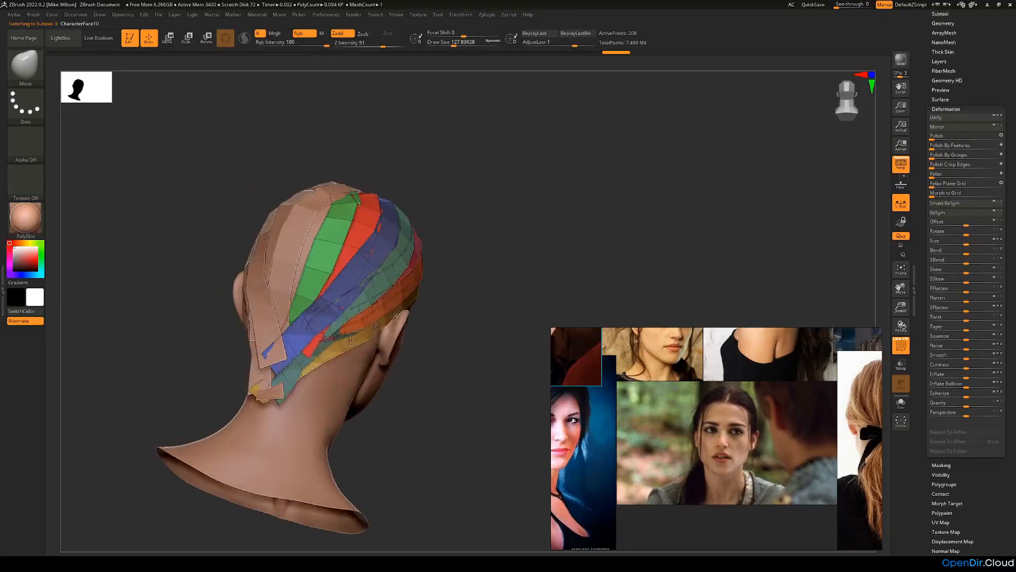
left_click_drag(448, 348, 412, 340)
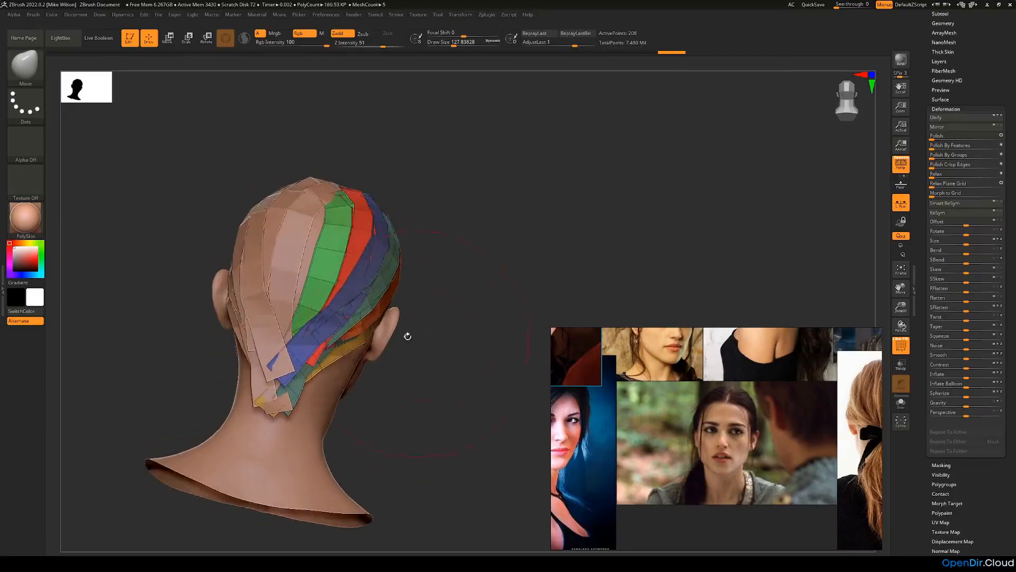
Step: Adjust the mirrored strips along the centre back of the head to meet the coloured strips with the Move brush
left_click_drag(314, 257, 309, 248)
mouse_move(318, 211)
left_mouse_down()
mouse_move(372, 256)
mouse_move(329, 263)
left_mouse_up()
right_click_drag(329, 263, 377, 276)
left_click_drag(299, 285, 289, 285)
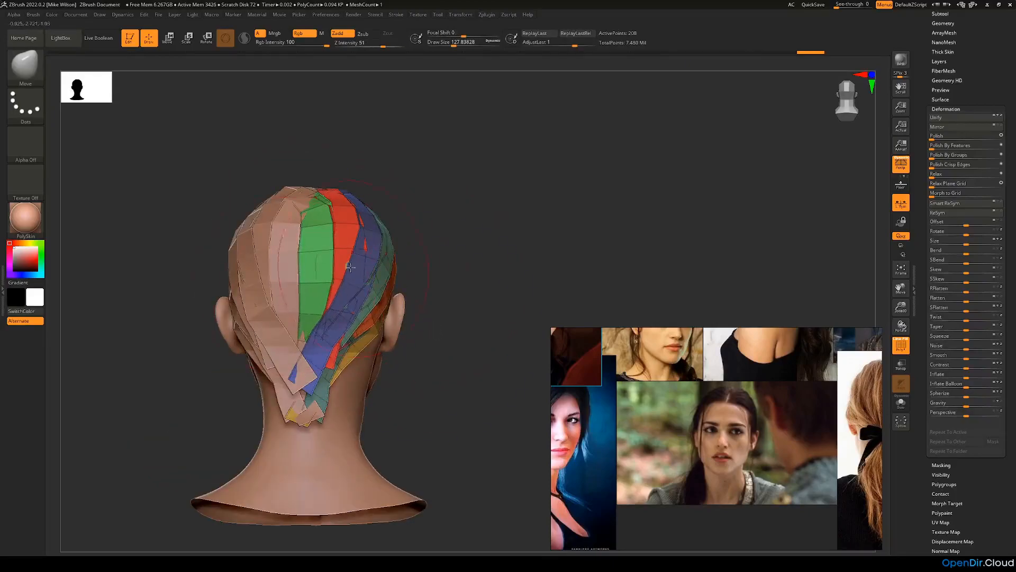
left_click_drag(351, 265, 353, 265)
mouse_move(427, 265)
left_mouse_down()
mouse_move(412, 264)
mouse_move(410, 299)
left_mouse_up()
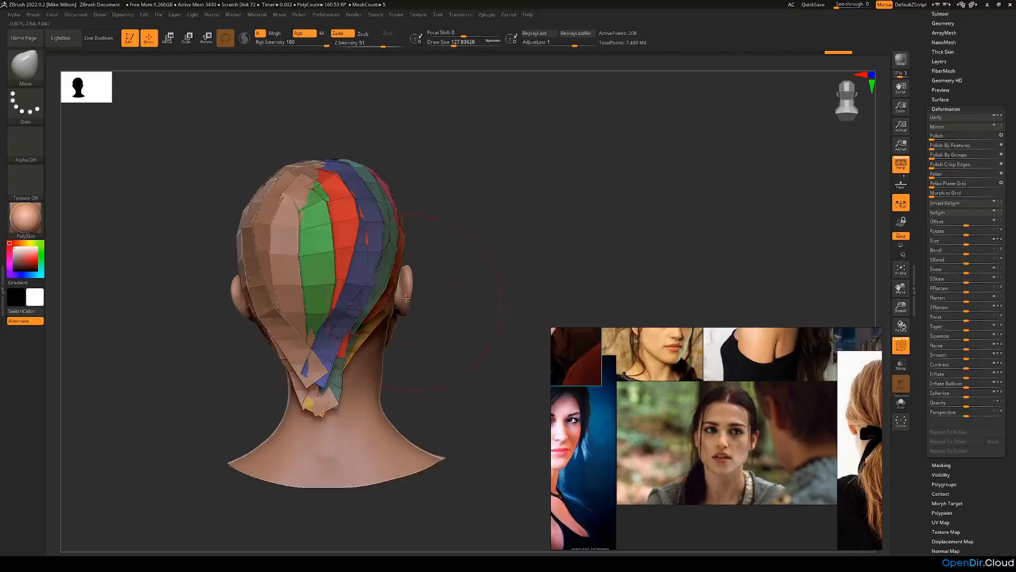
left_click_drag(313, 227, 317, 227)
left_click_drag(440, 236, 439, 214)
mouse_move(418, 248)
left_mouse_down()
mouse_move(392, 262)
mouse_move(446, 277)
mouse_move(445, 295)
mouse_move(429, 297)
mouse_move(411, 322)
mouse_move(422, 324)
mouse_move(404, 310)
mouse_move(430, 318)
mouse_move(462, 277)
mouse_move(447, 316)
mouse_move(415, 276)
mouse_move(390, 313)
mouse_move(383, 297)
mouse_move(391, 317)
left_mouse_up()
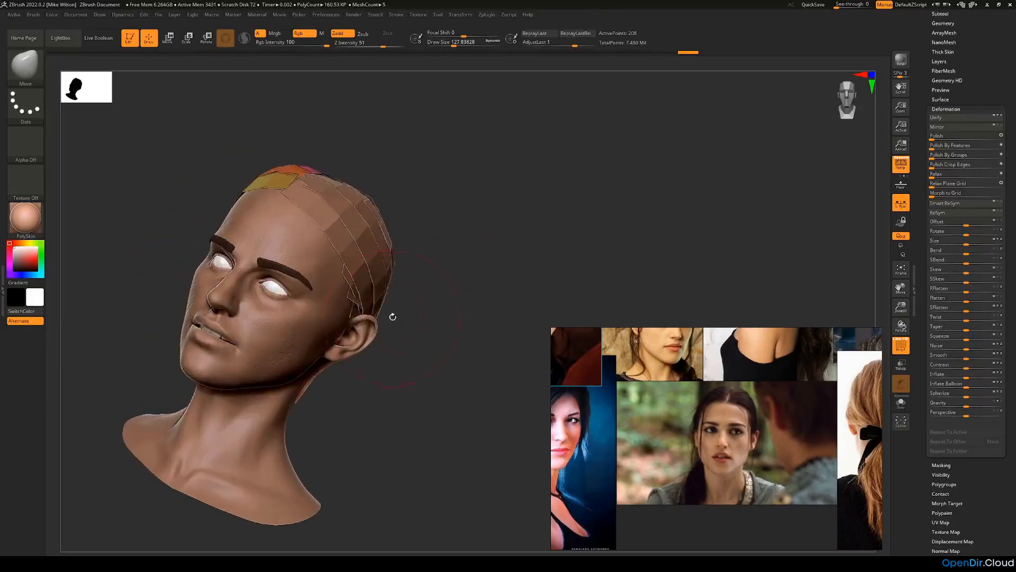
Step: Turn on polypaint colorizing for the CharacterFace10 hair strips
left_click_drag(960, 98, 959, 132)
left_click(943, 47)
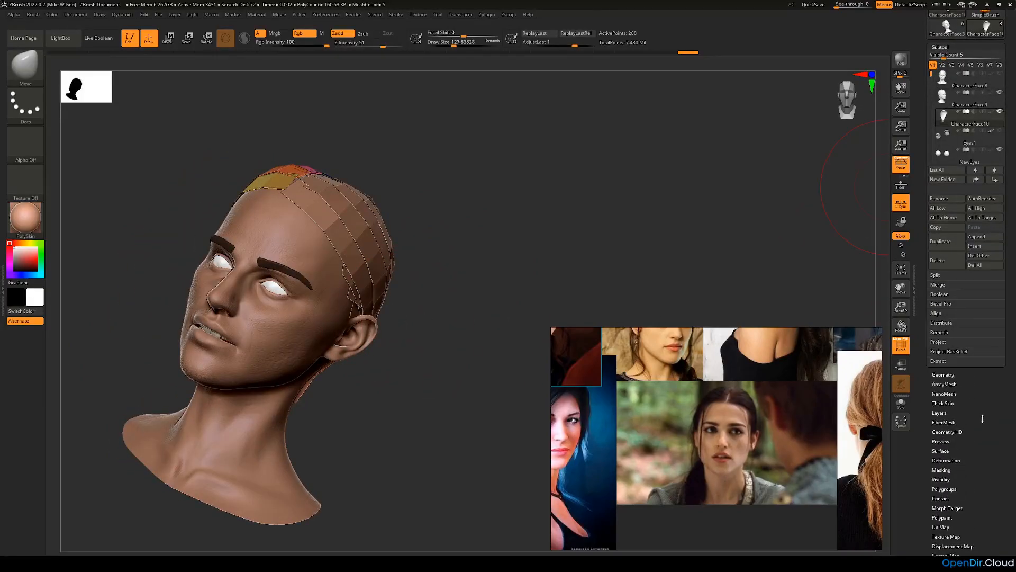
mouse_move(944, 101)
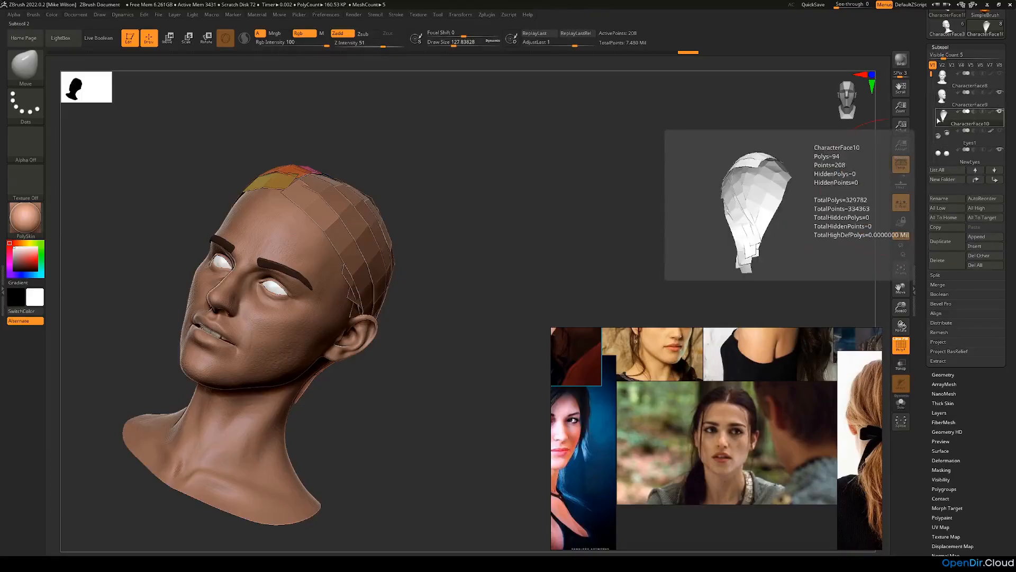
scroll(948, 387, "down", 4)
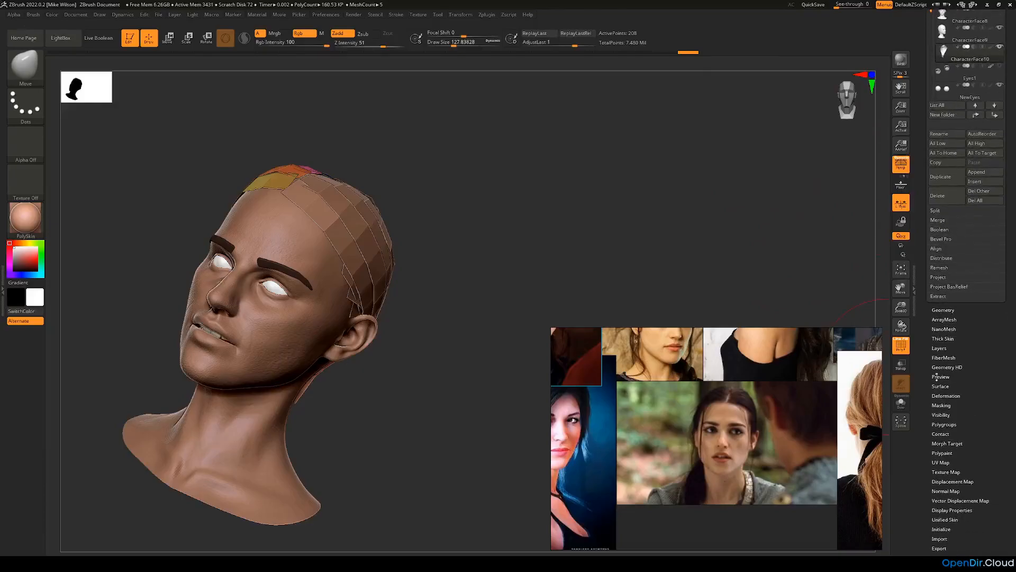
scroll(959, 270, "down", 1)
scroll(959, 271, "up", 2)
left_click_drag(1001, 414, 1000, 378)
left_click(953, 446)
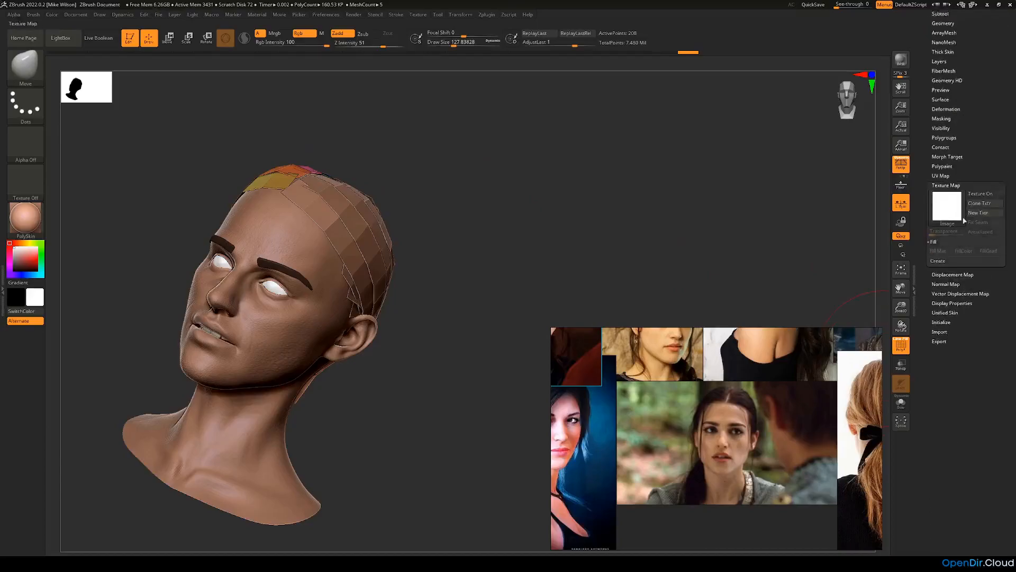
left_click(948, 166)
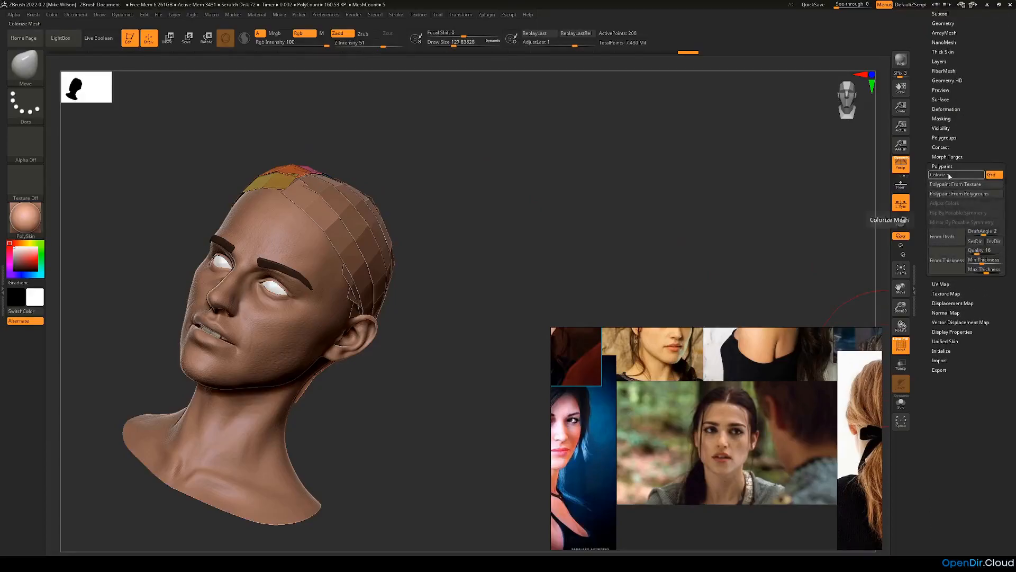
left_click(949, 175)
left_click_drag(659, 220, 688, 248)
left_click(947, 283)
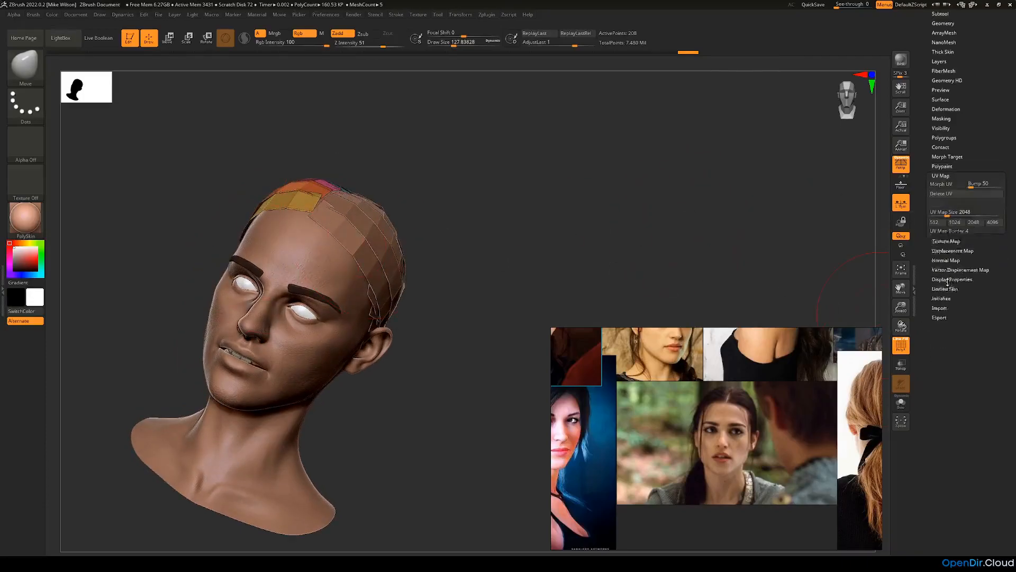
left_click(938, 242)
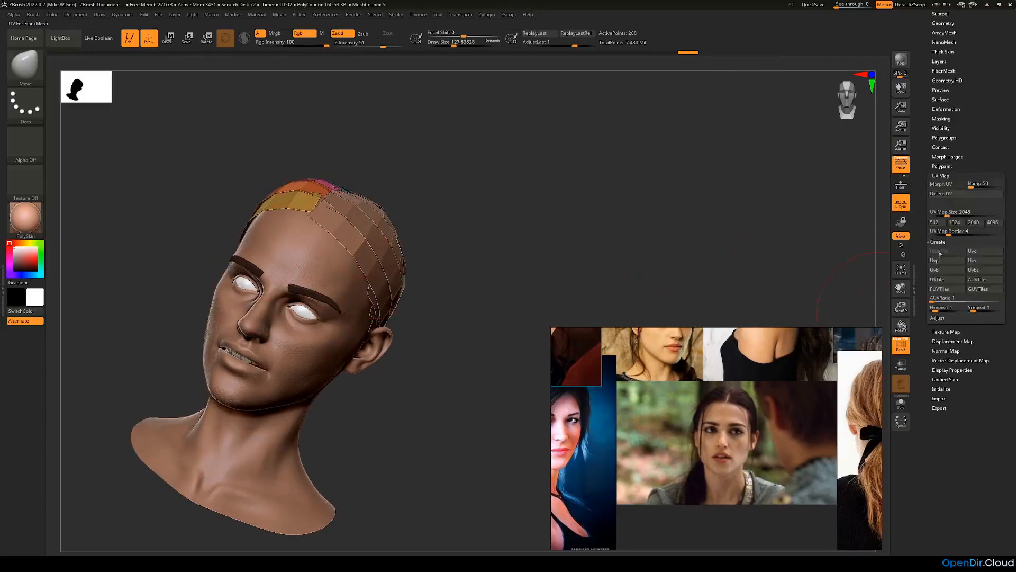
left_click(934, 222)
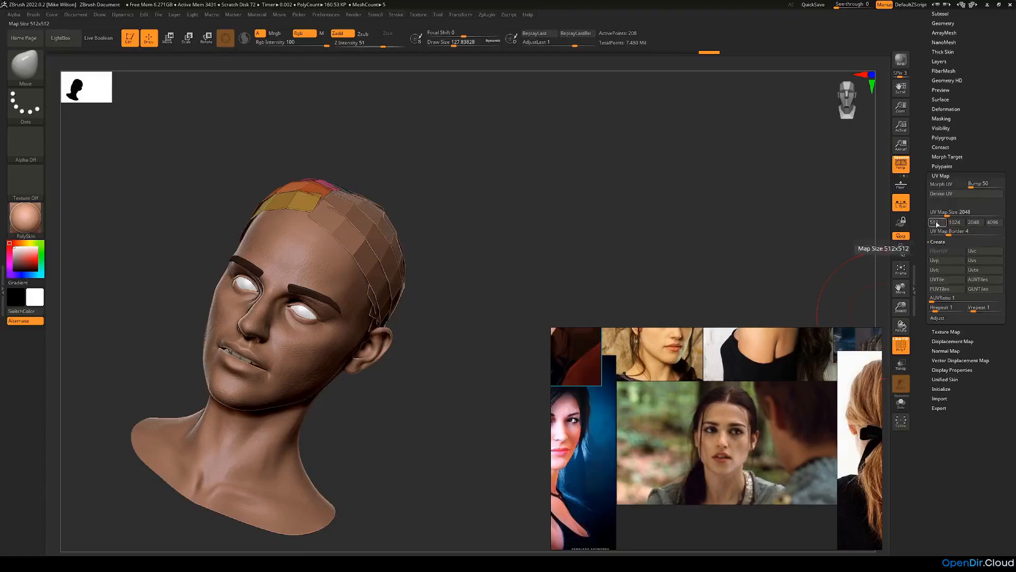
left_click(942, 166)
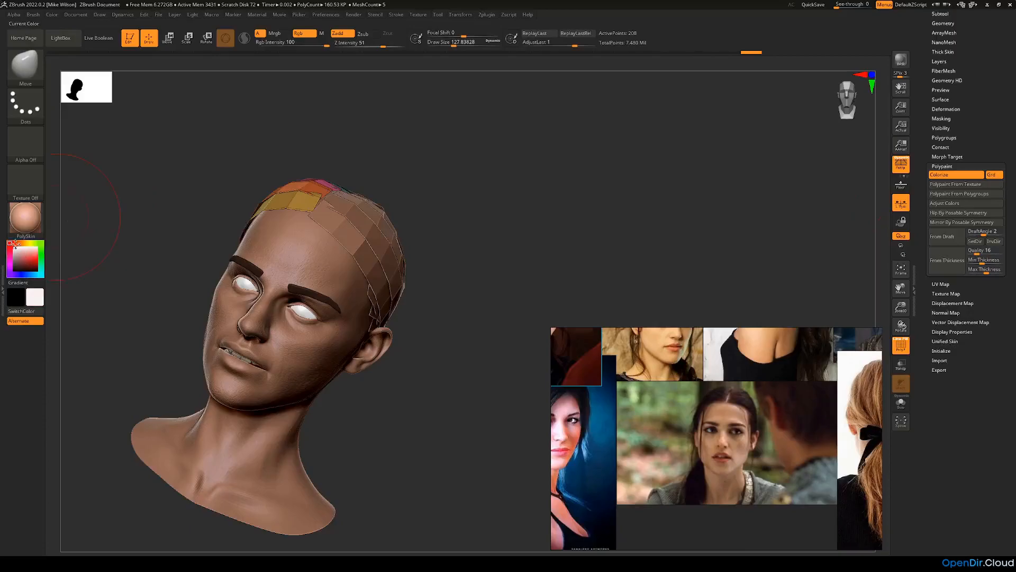
left_click(947, 294)
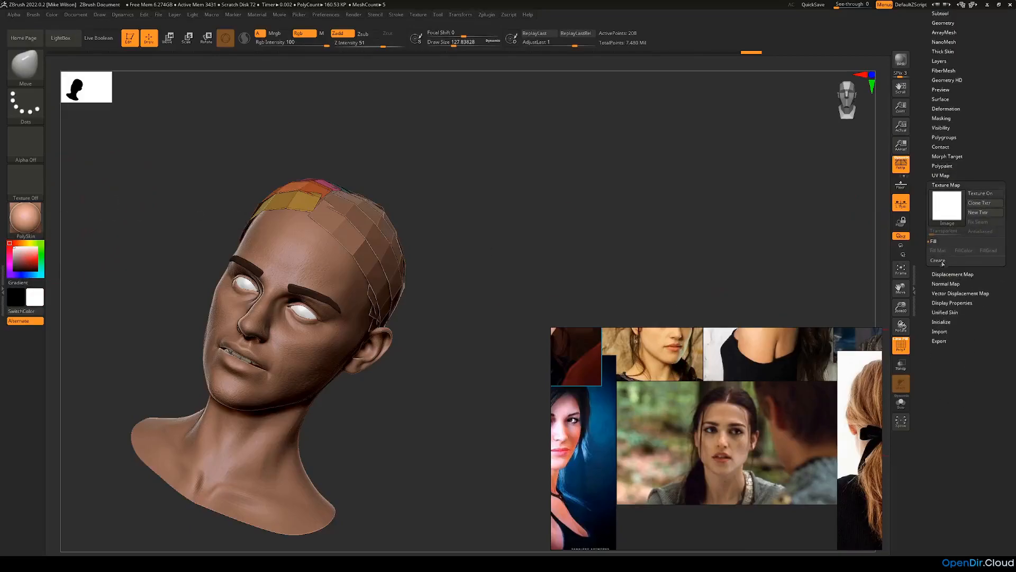
left_click(943, 166)
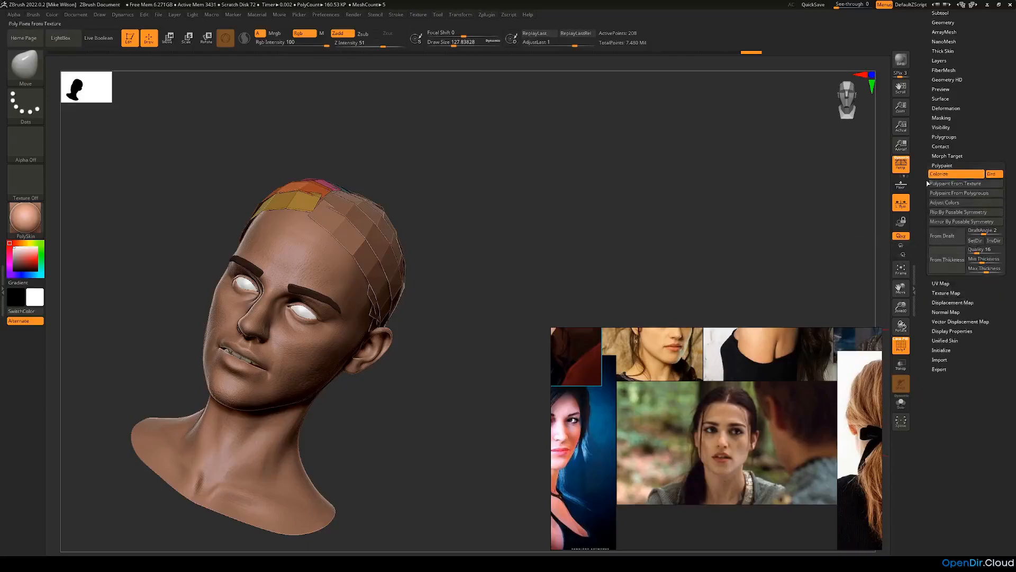
Step: Apply the SkinShade4 material and turn off the polygroup wireframe display
left_click(25, 217)
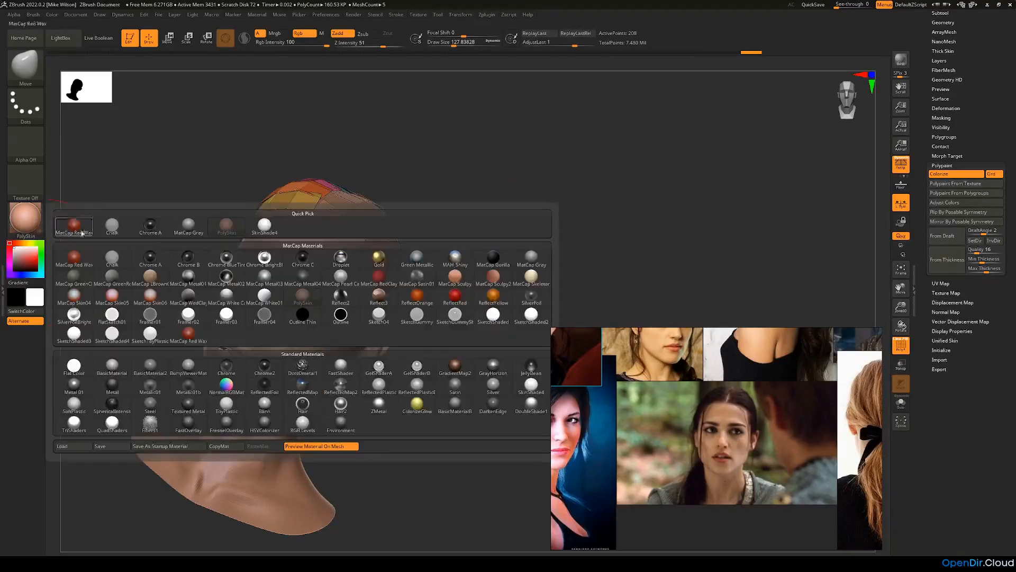
left_click(263, 226)
left_click_drag(495, 230, 499, 268)
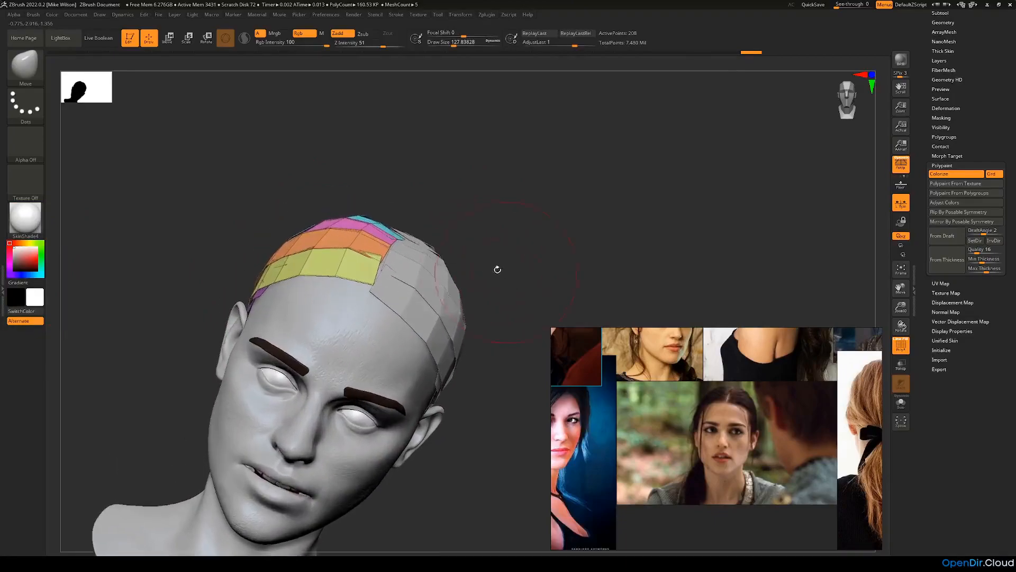
left_click(902, 345)
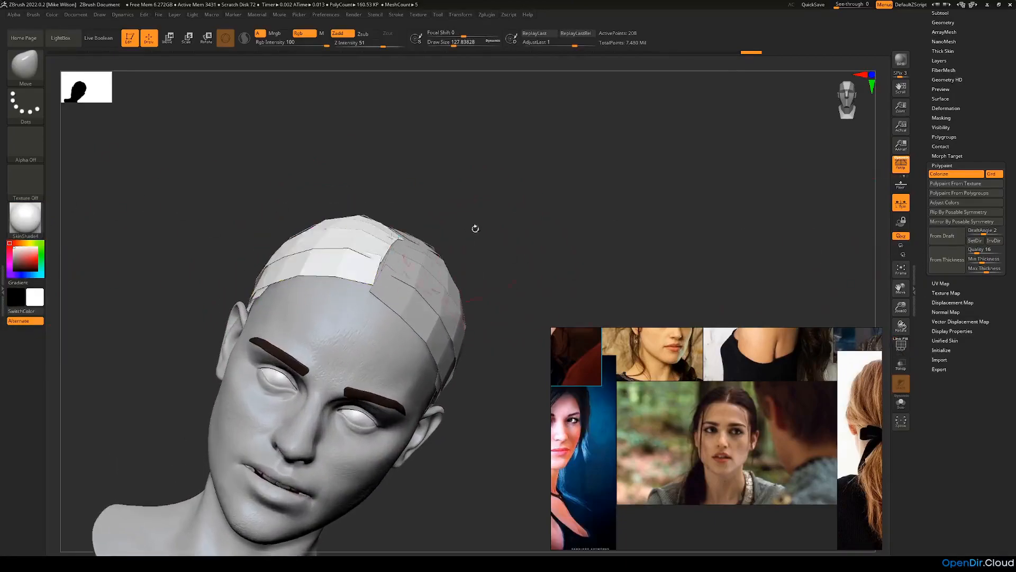
Step: Pick a dark brown as the current colour for the hair
left_click_drag(472, 227, 64, 228)
left_click(25, 256)
left_click_drag(24, 256, 26, 264)
left_click_drag(276, 232, 290, 238)
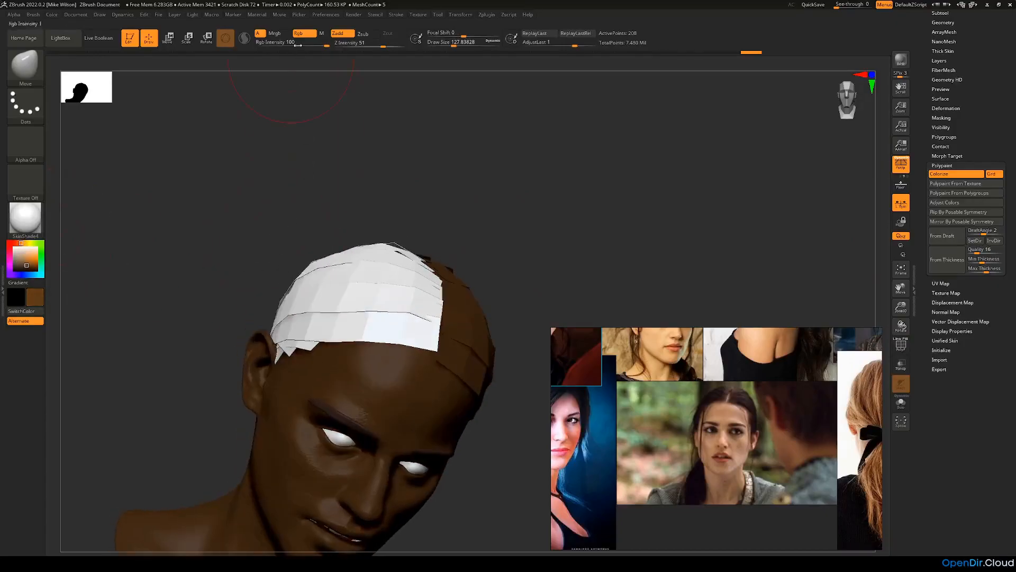
Step: Try to paint the white hair strips brown using the Move brush with Zadd off
left_click(342, 33)
mouse_move(410, 338)
left_mouse_down()
mouse_move(318, 310)
mouse_move(367, 304)
left_mouse_up()
key("ctrl+z")
left_click_drag(342, 157, 333, 115, "alt")
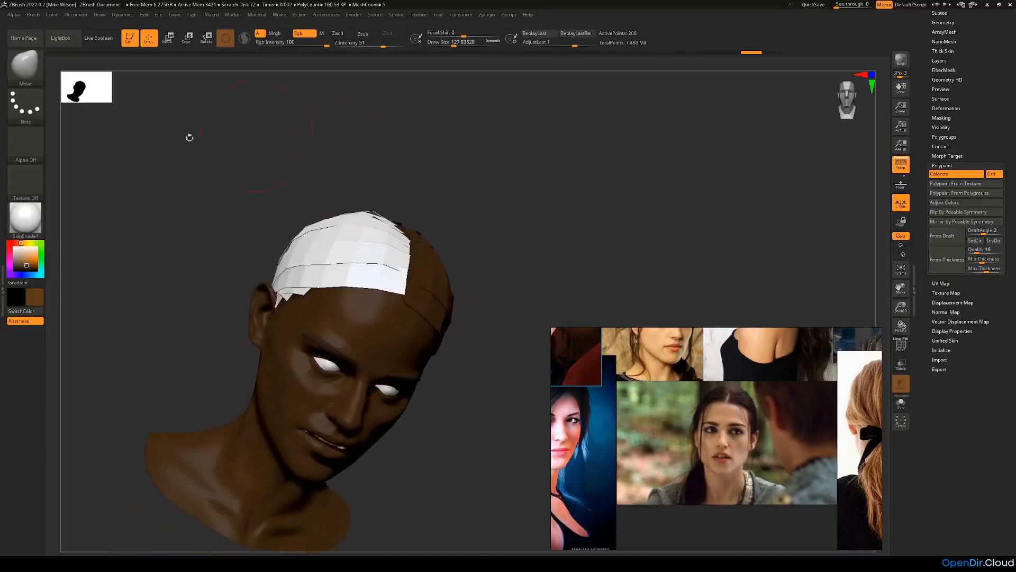
Step: Switch to the Standard brush, turn off Zadd, and try a stroke on the white strips
left_click(28, 68)
left_click(496, 80)
left_click_drag(377, 175, 284, 58)
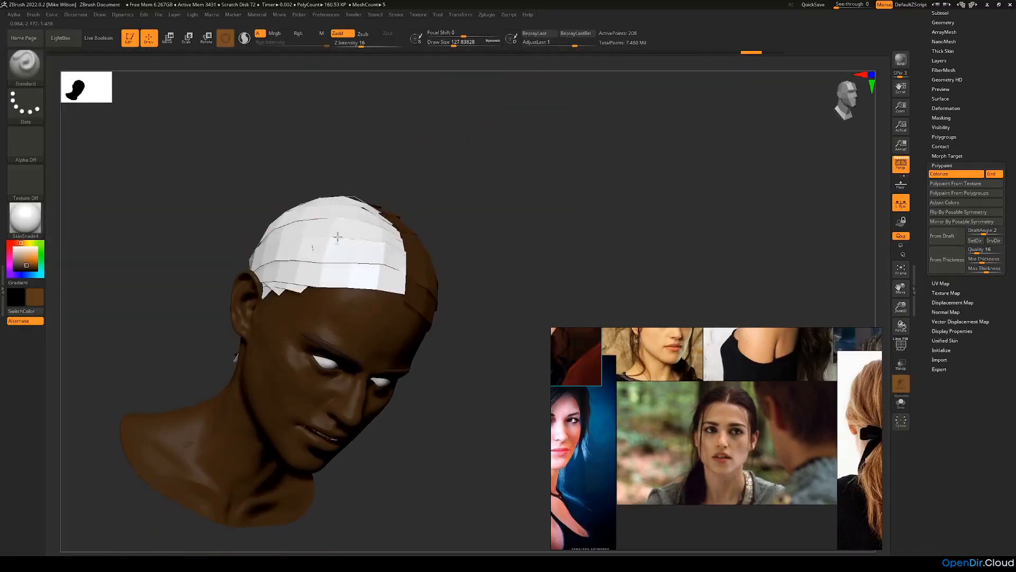
left_click(337, 33)
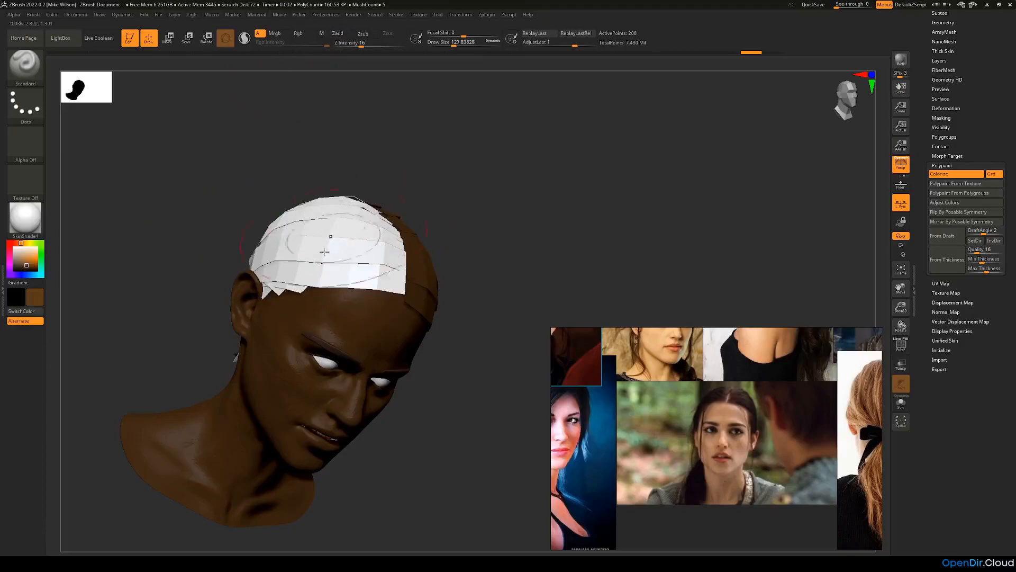
Step: Bring up the subtool list and change the current colour to a lighter, less saturated brown
scroll(969, 159, "up", 3)
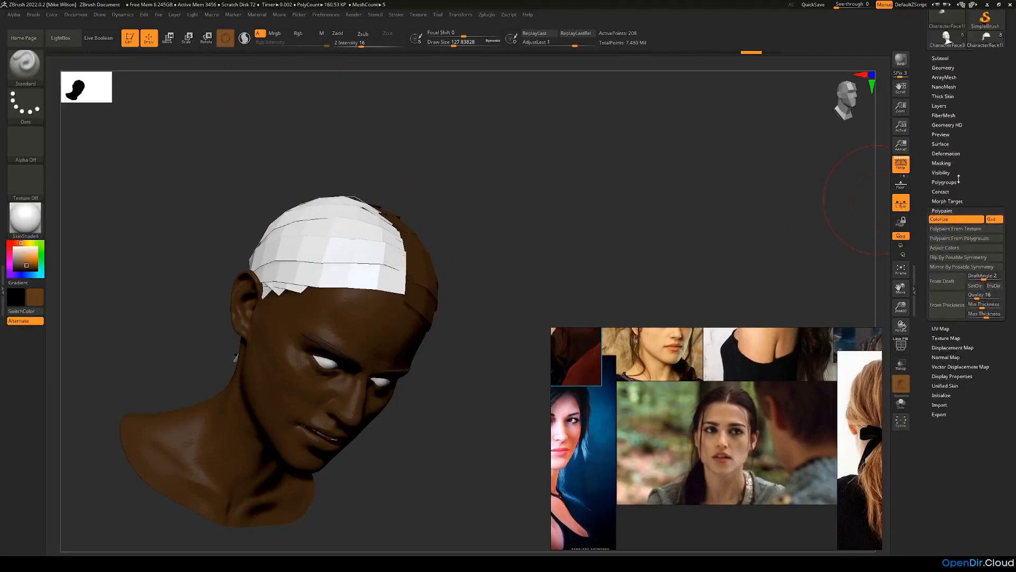
left_click(944, 75)
left_click(941, 68)
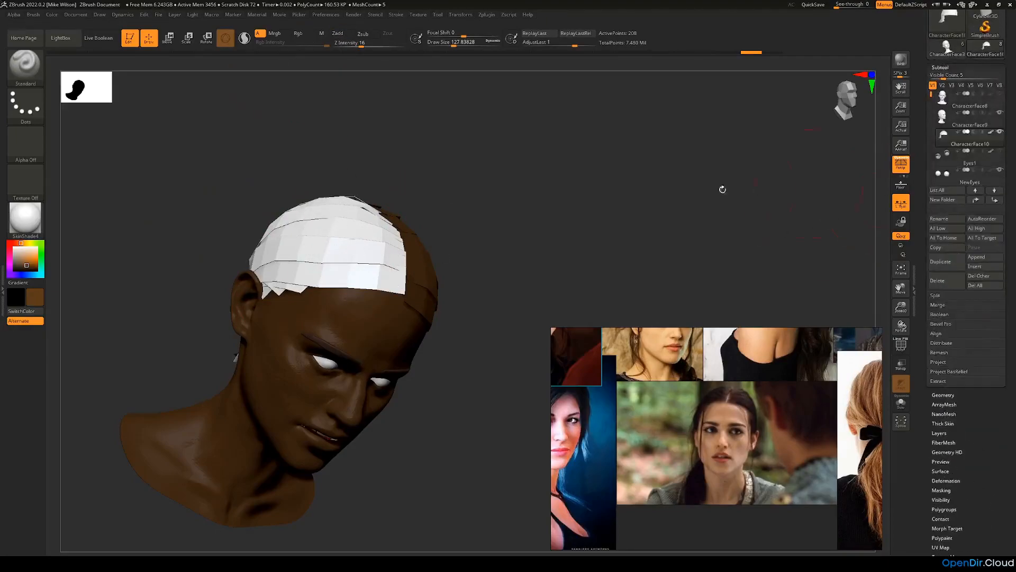
left_click_drag(26, 266, 20, 263)
scroll(944, 425, "down", 5)
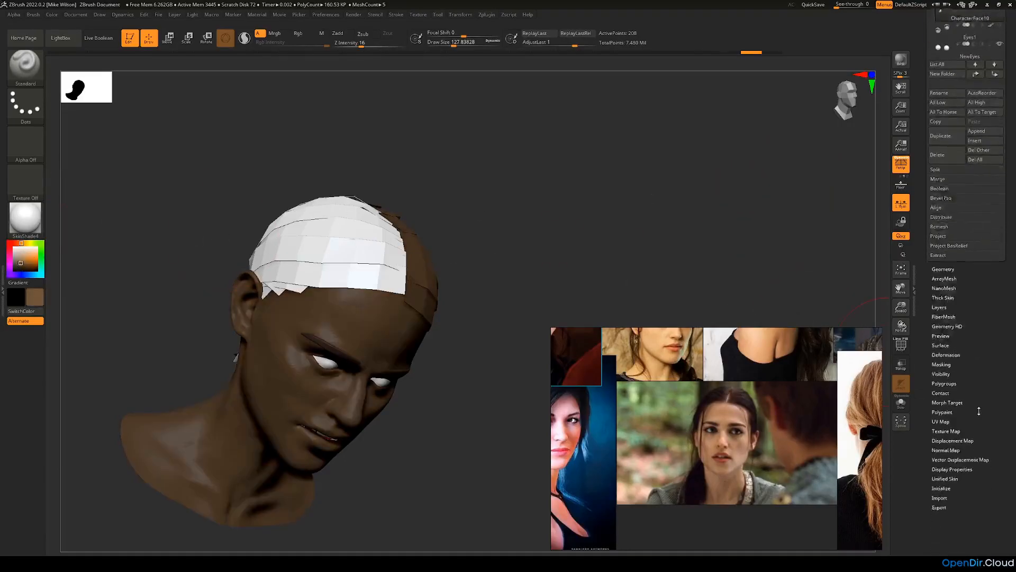
Step: Create a new texture map in the chosen brown for the CharacterFace10 strips and check it by toggling its display
left_click(946, 422)
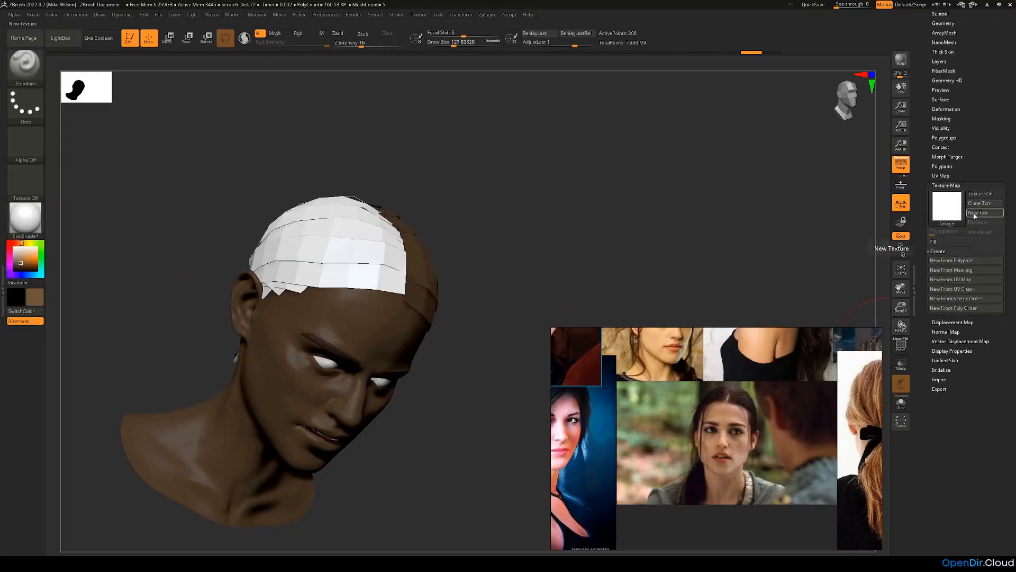
left_click(975, 212)
left_click_drag(688, 223, 549, 211)
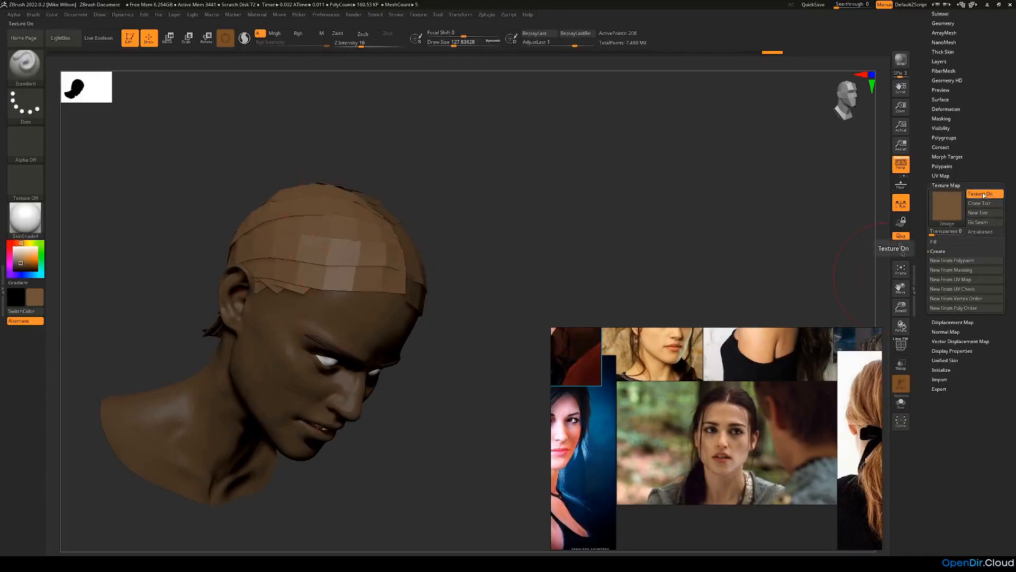
left_click(982, 195)
left_click(982, 195)
left_click_drag(662, 169, 545, 159)
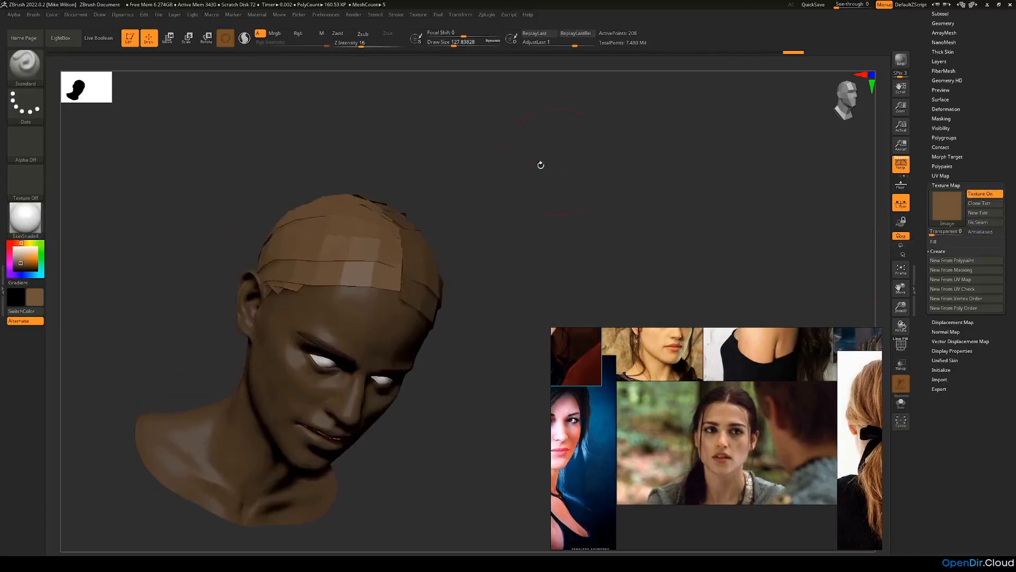
Step: Select the CharacterFace9 head subtool, apply the PolySkin material, and set the current colour to white
left_click(353, 328, "alt")
left_click_drag(572, 286, 771, 242)
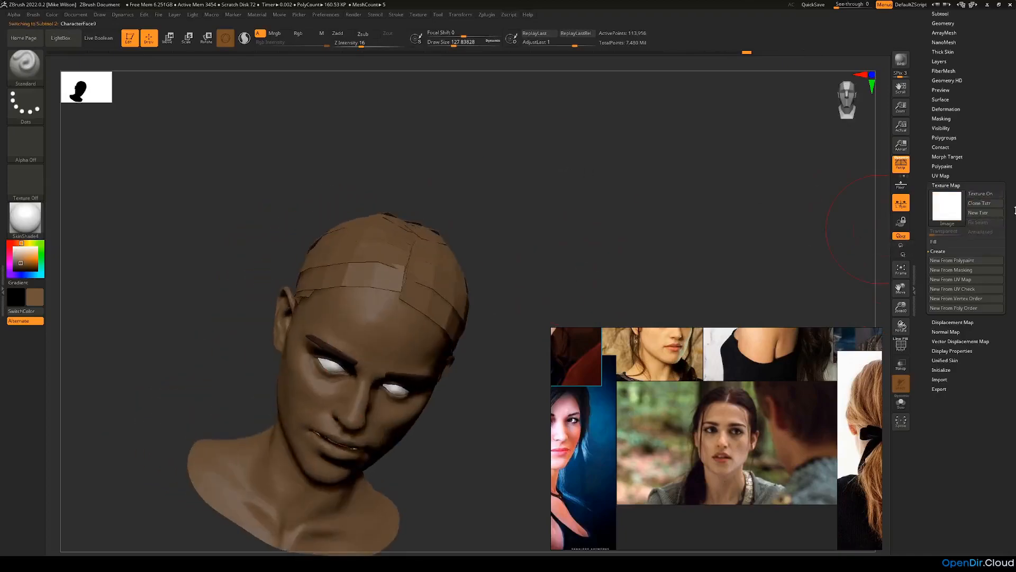
left_click(964, 243)
left_click(42, 218)
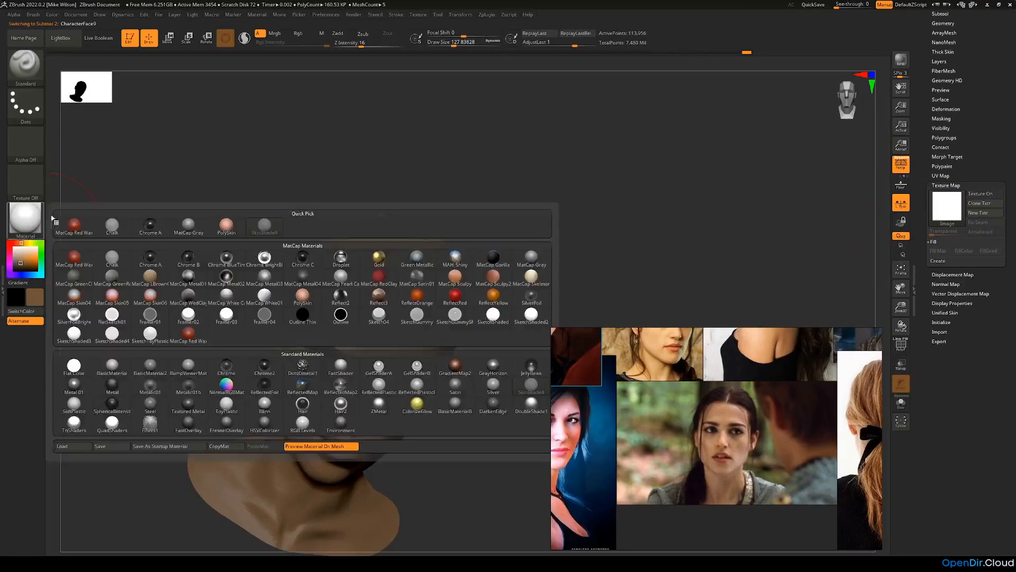
left_click(227, 225)
left_click_drag(222, 229, 485, 210)
left_click(21, 260)
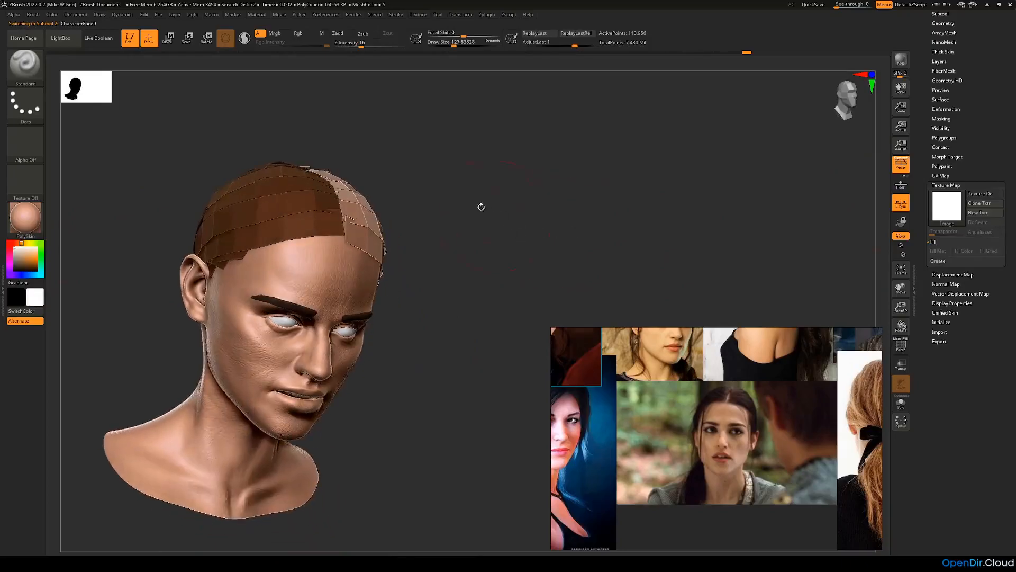
left_click_drag(436, 182, 534, 187)
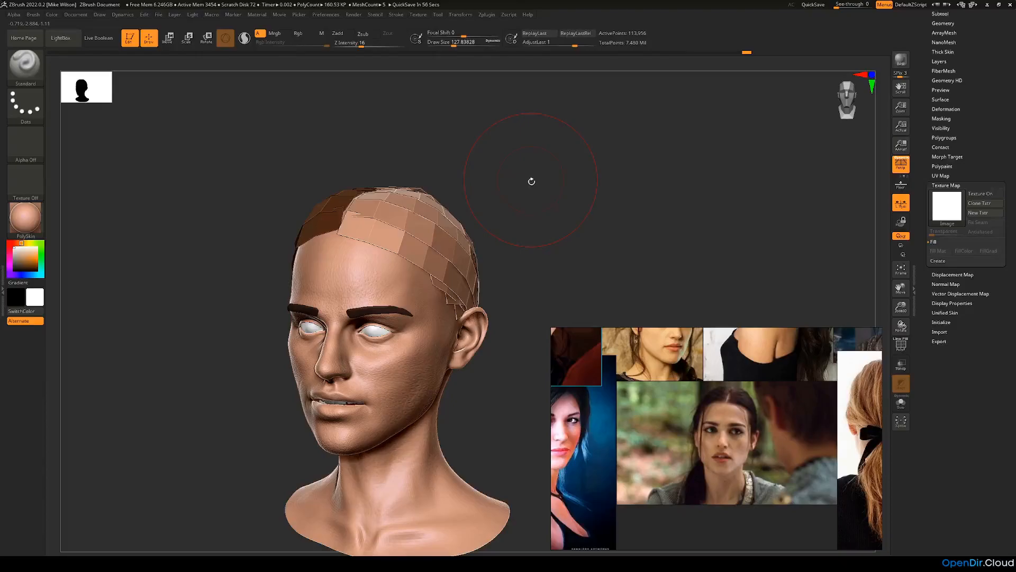
left_click_drag(540, 191, 567, 225)
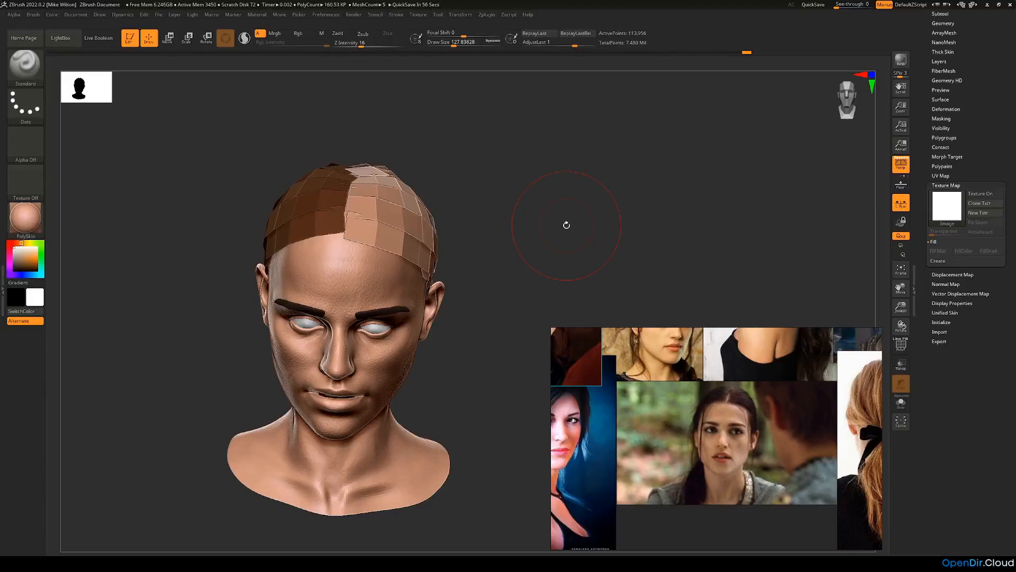
left_click_drag(567, 225, 431, 225)
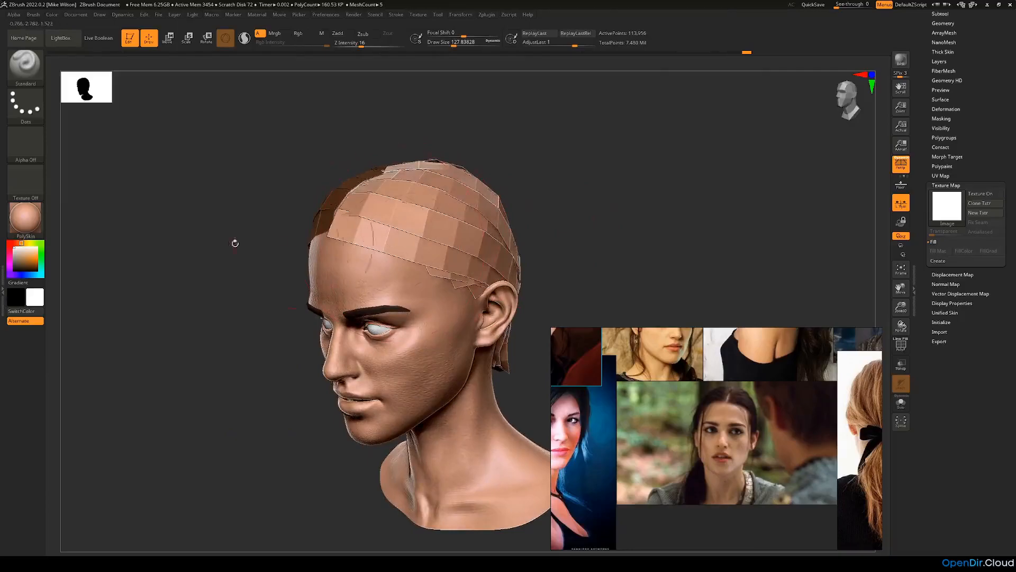